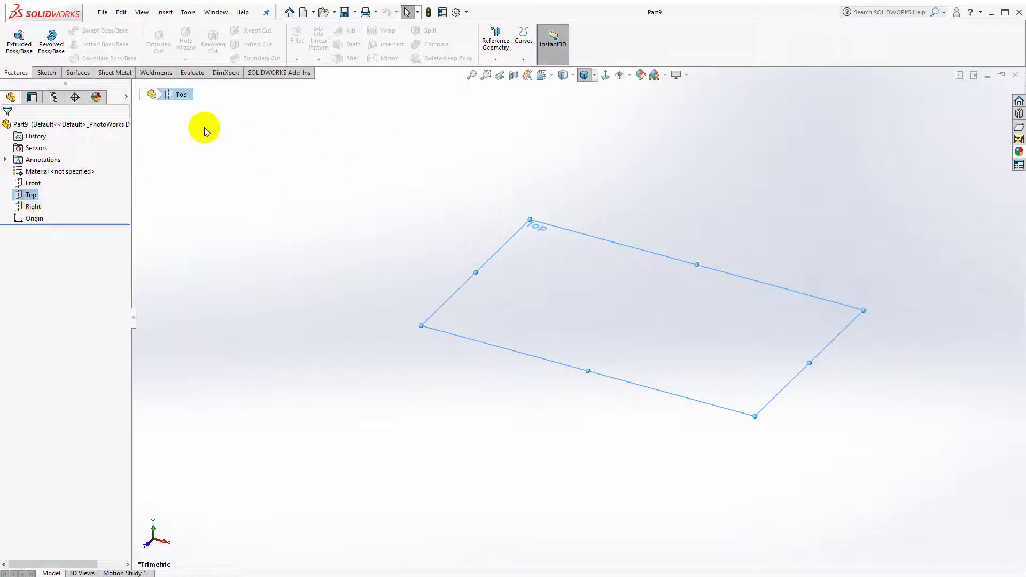
Step: On the Top plane, sketch a horizontal line about 63 mm long ending at the origin and a similar vertical line down from it
left_click(47, 72)
left_click(15, 43)
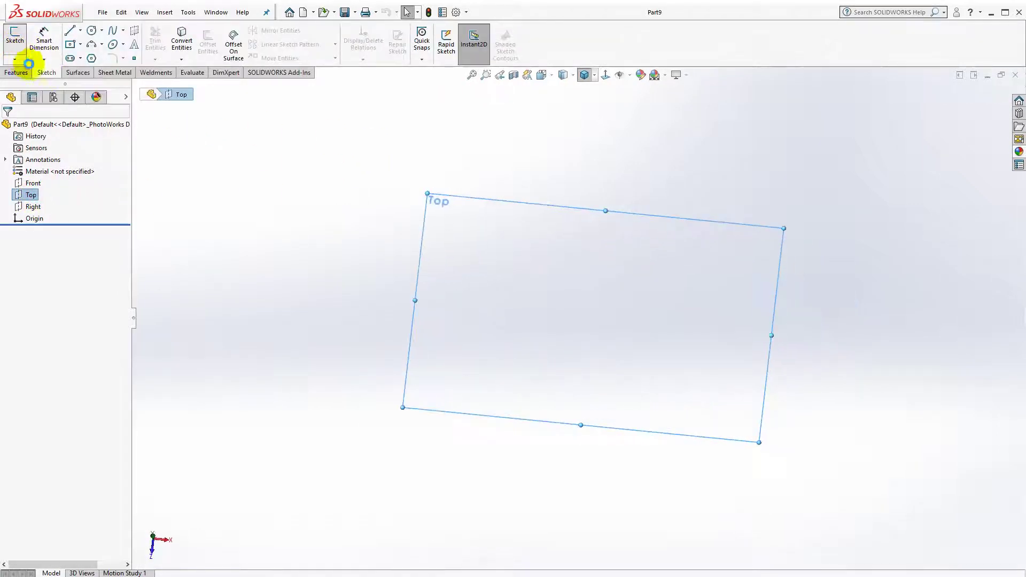
left_click(69, 30)
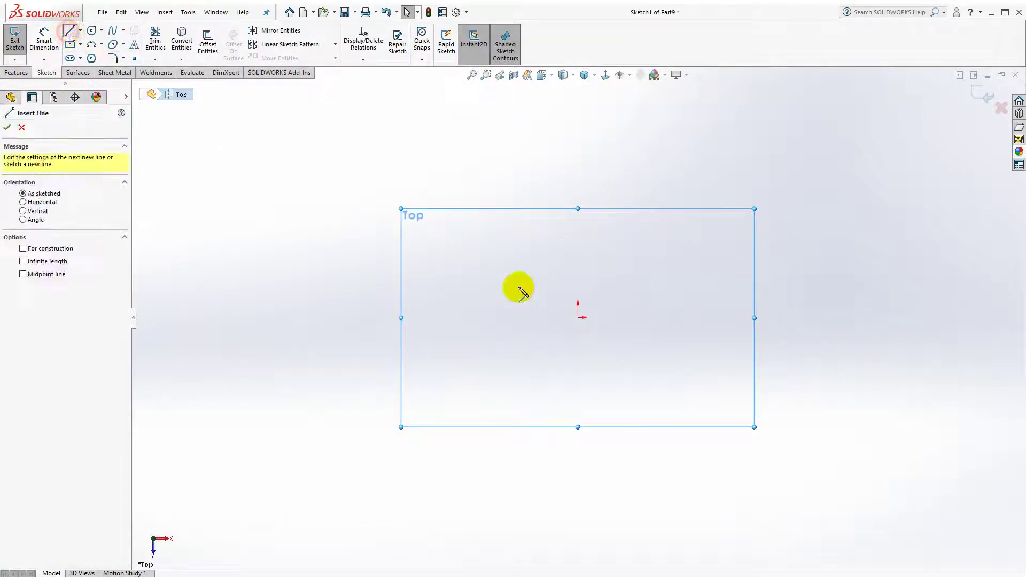
left_click(441, 318)
left_click(578, 317)
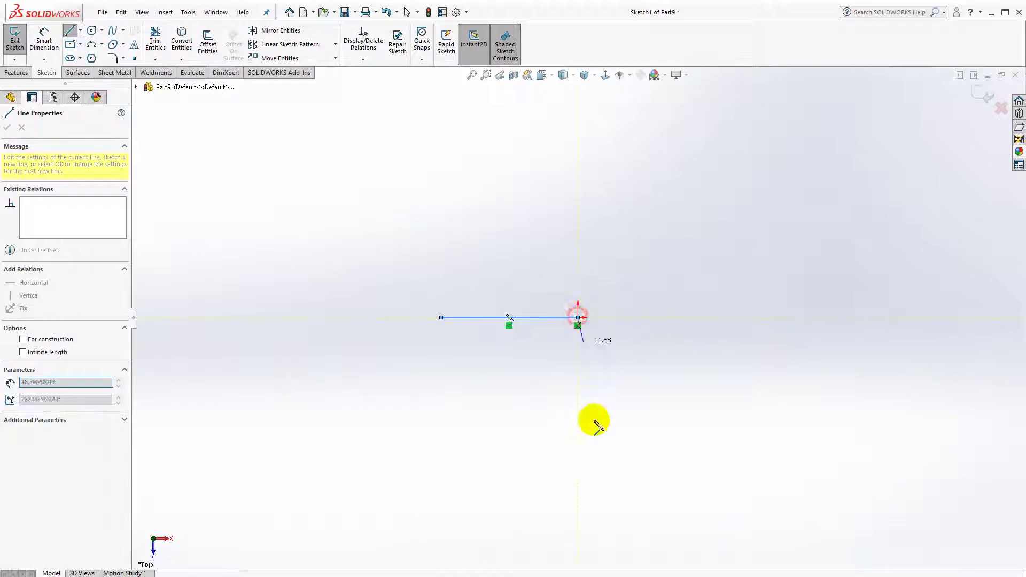
left_click(578, 451)
key("Escape")
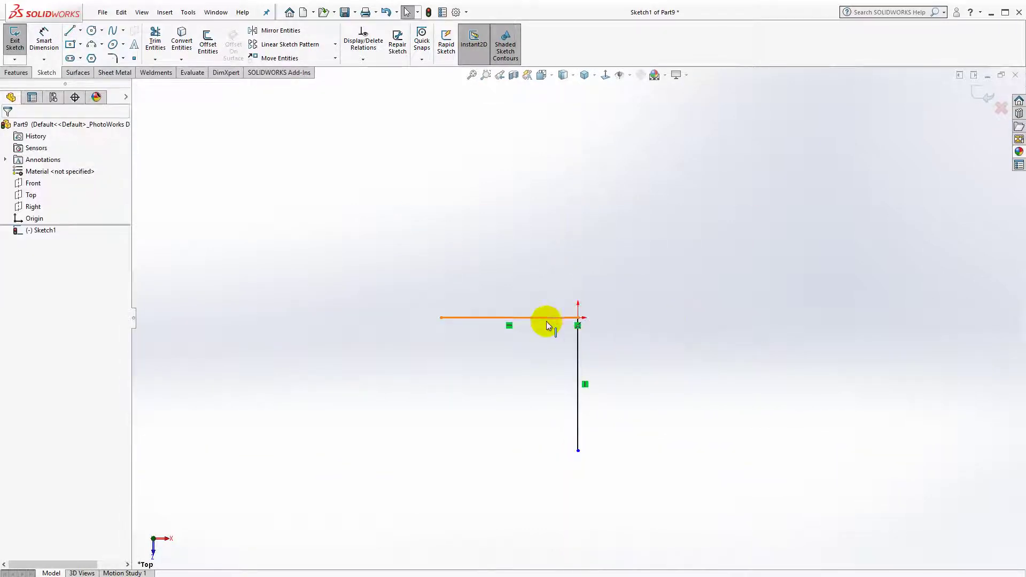
Step: Make the two lines equal and dimension the horizontal line's length to 158 mm
left_click(546, 318)
left_click(577, 351, "ctrl")
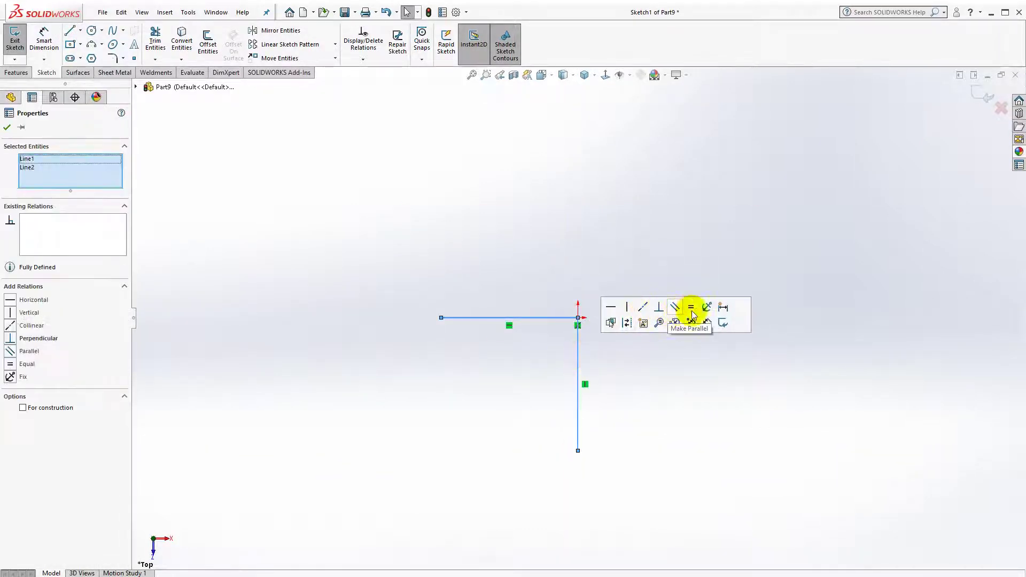
left_click(45, 41)
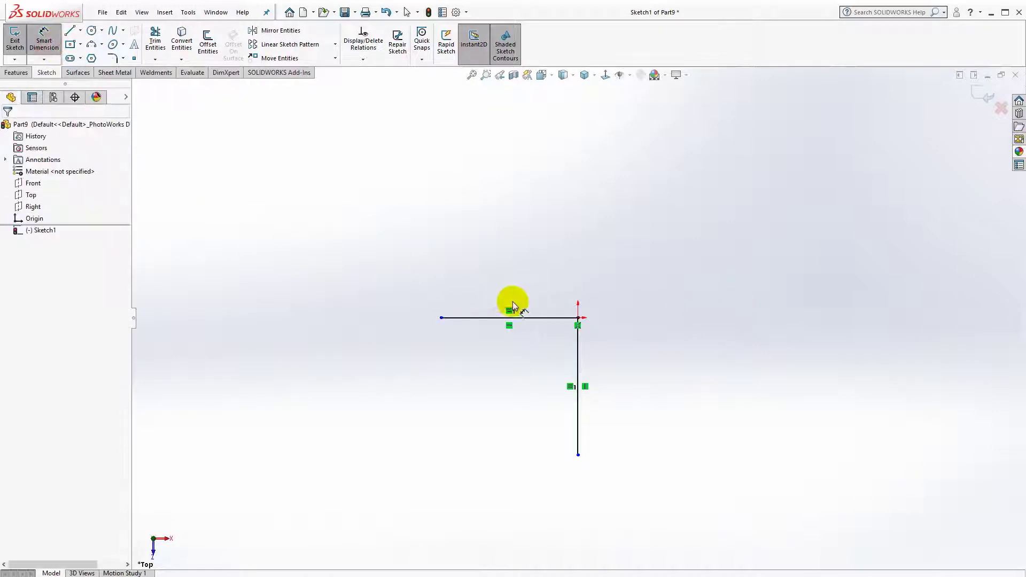
left_click(527, 319)
left_click(527, 251)
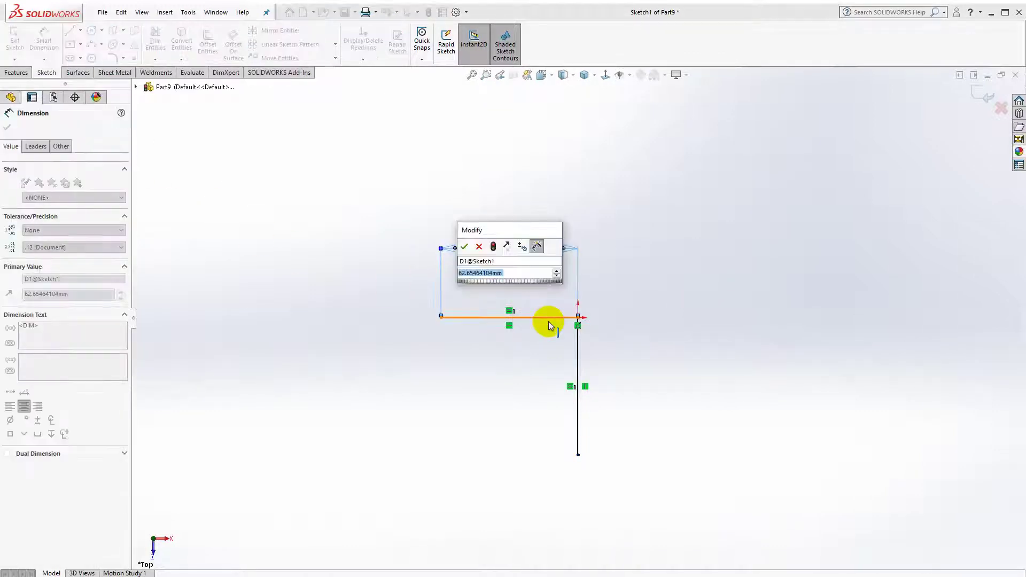
type("158")
key("Return")
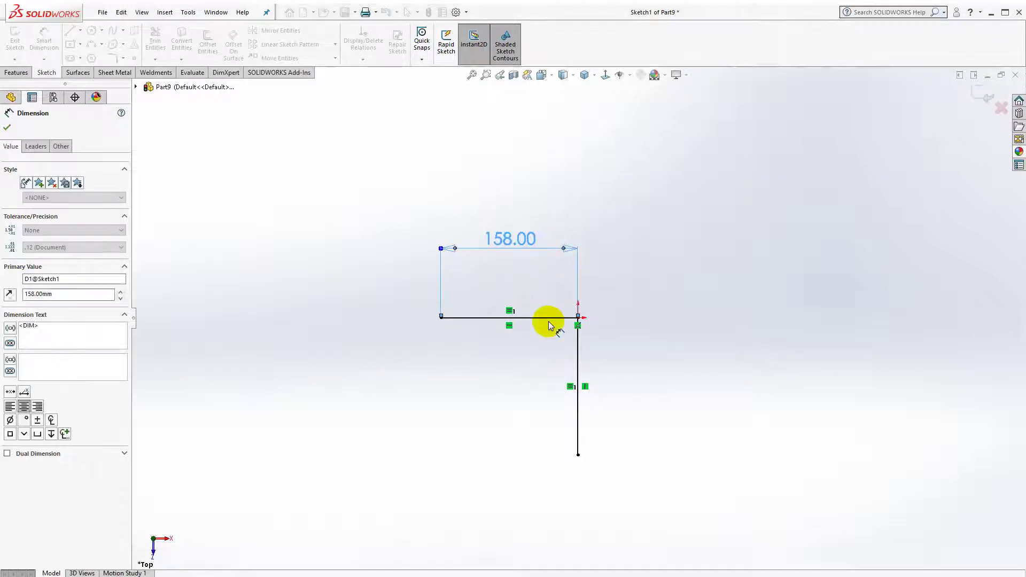
Step: Close the profile with an outward-bulging three-point arc of about 212 mm radius between the free ends of the two lines
left_click(92, 44)
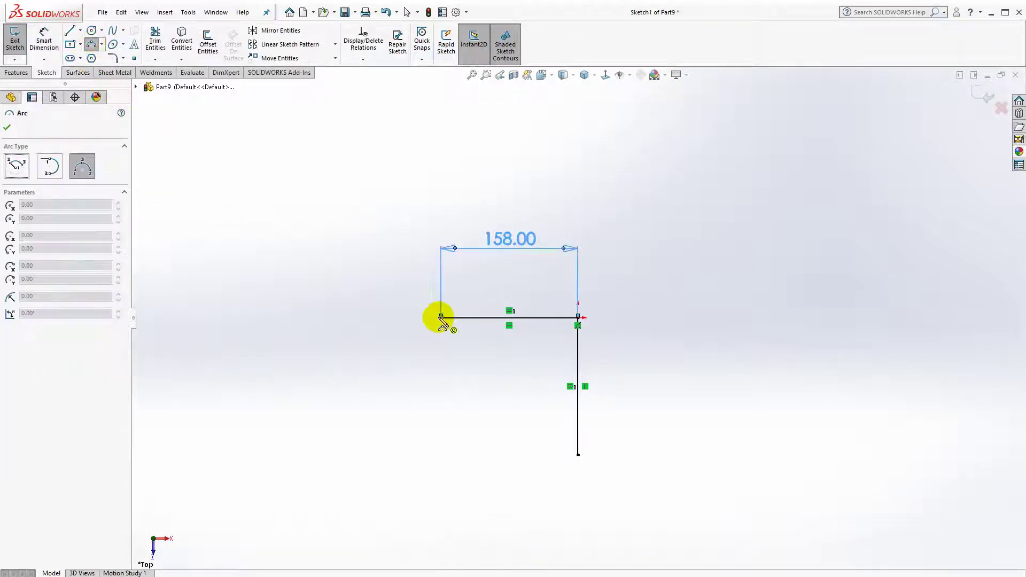
left_click(441, 319)
left_click(578, 455)
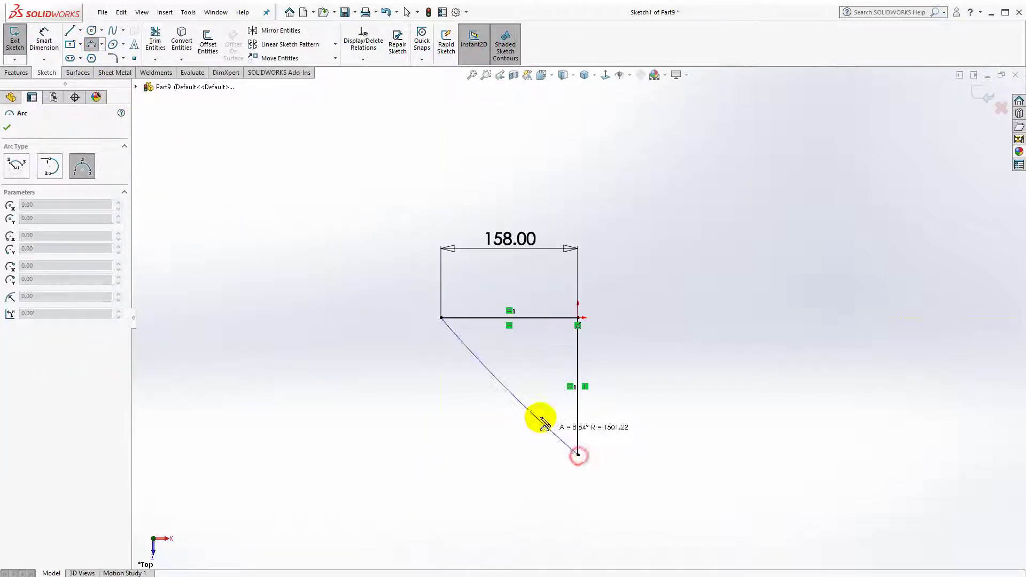
left_click(511, 425)
Step: Dimension the arc's radius to 188 mm
scroll(535, 431, "down", 3)
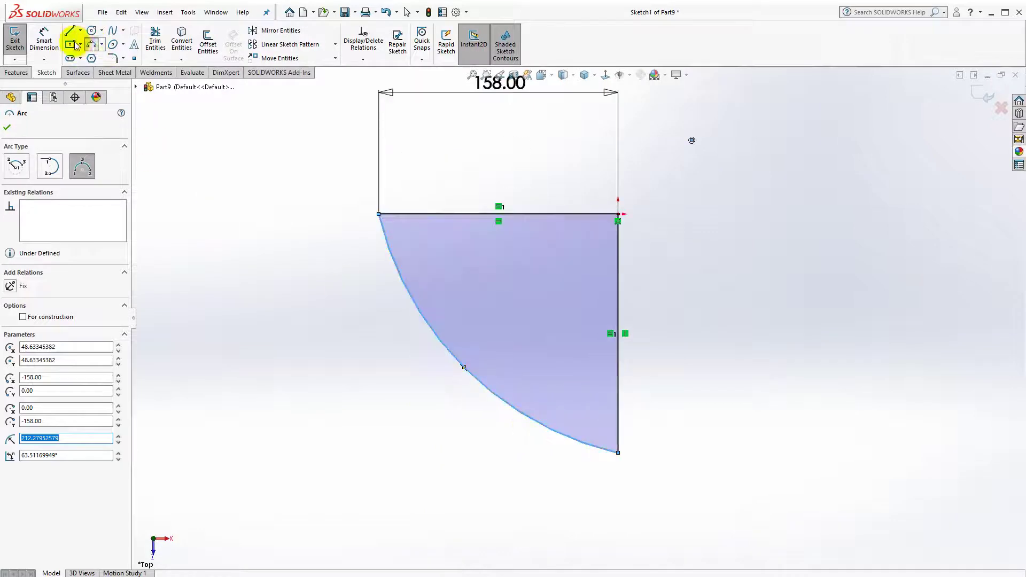
left_click(40, 29)
left_click(447, 351)
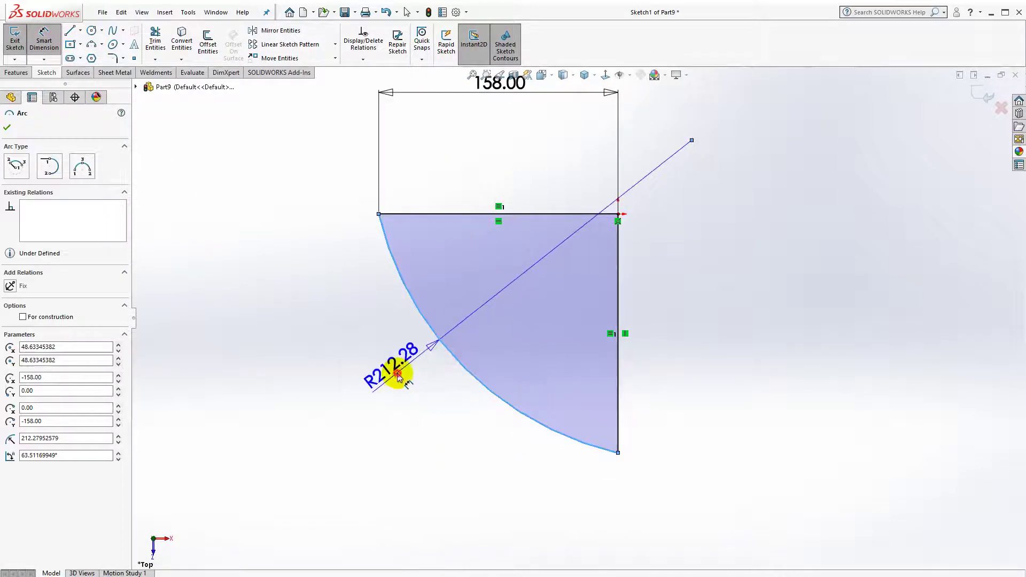
left_click(409, 379)
type("188")
key("Return")
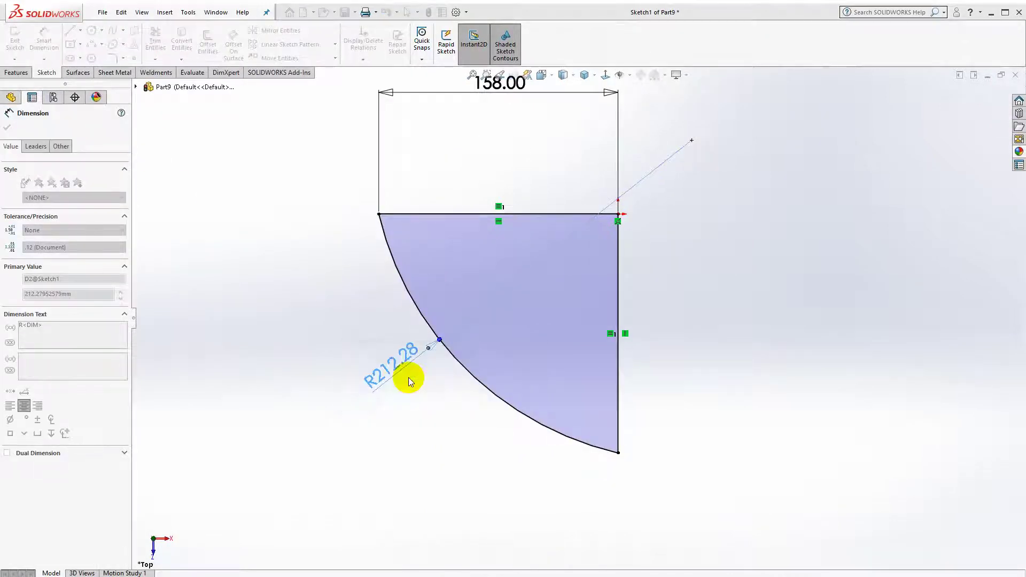
key("Escape")
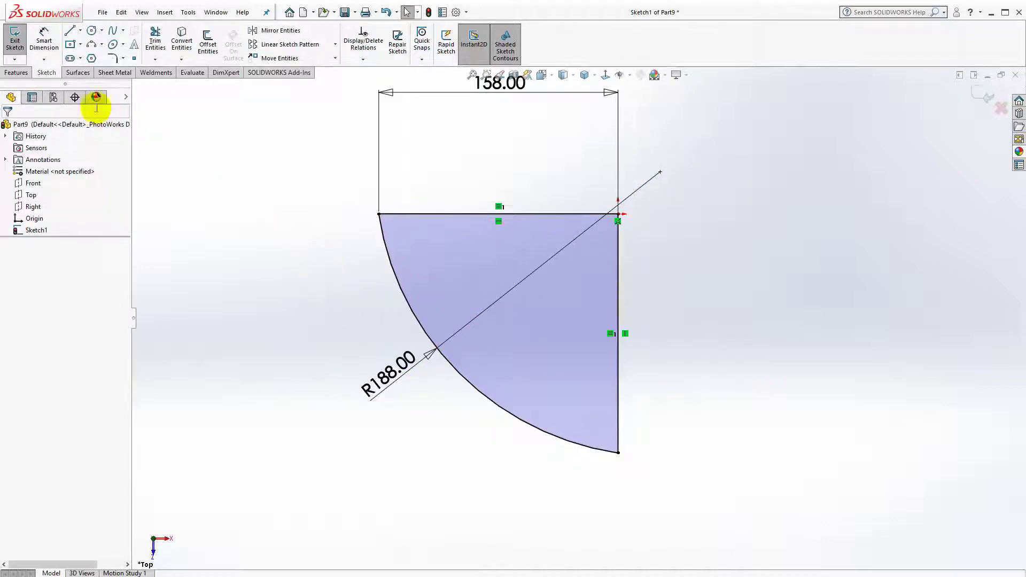
Step: Extrude the closed profile as a blind boss 8 mm deep
left_click(21, 73)
left_click(19, 40)
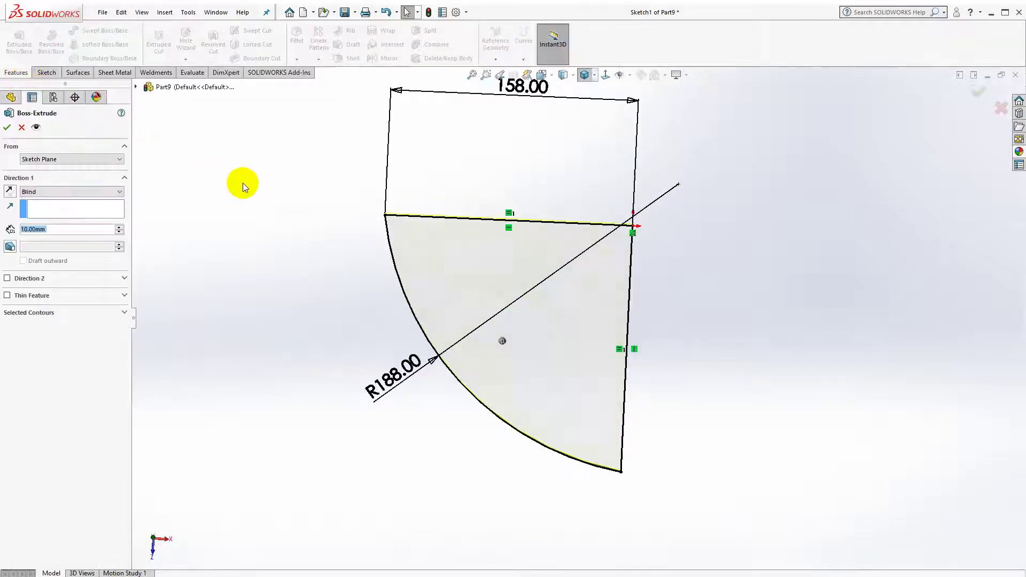
type("8")
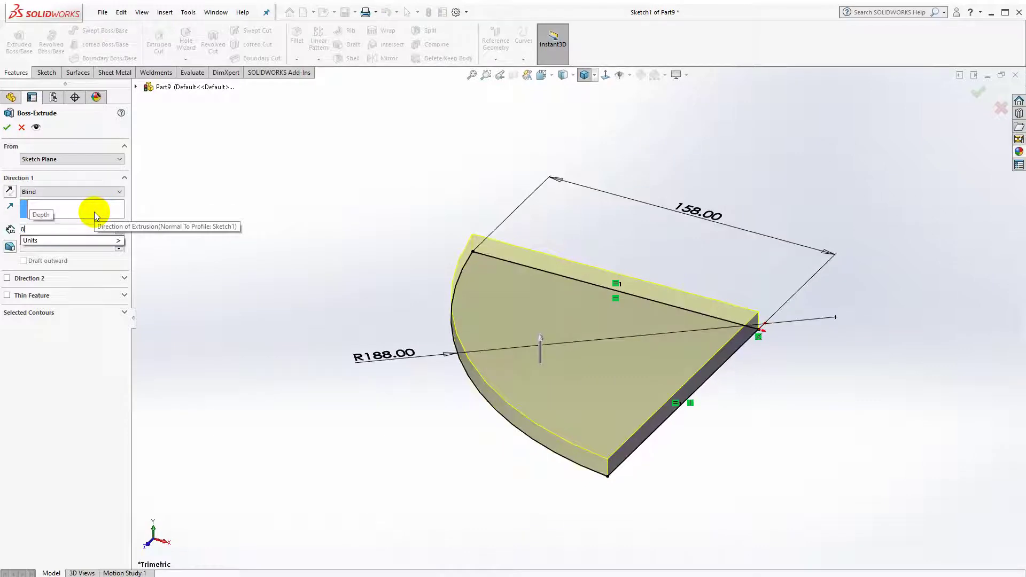
key("Return")
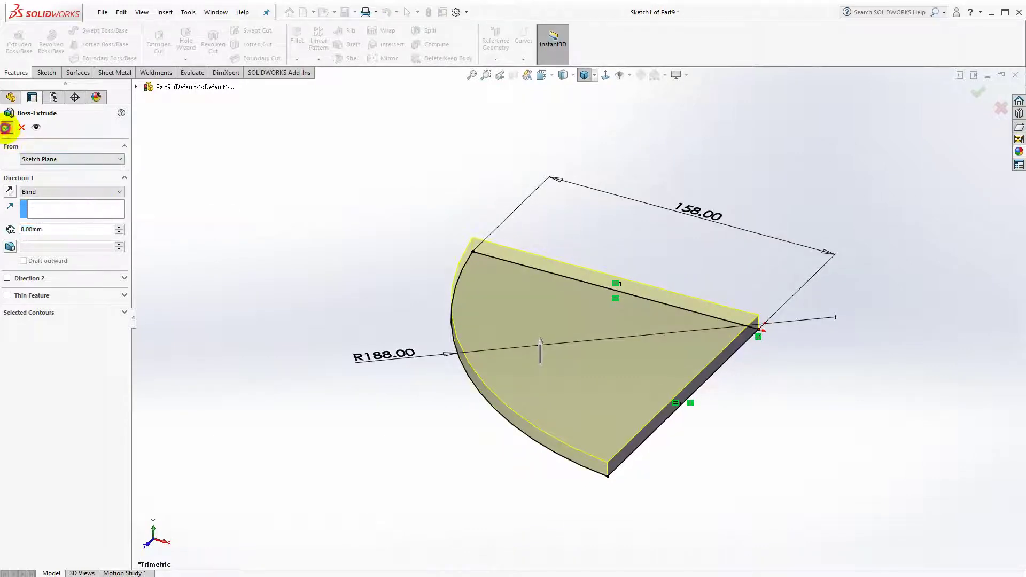
left_click(6, 128)
Step: Round the plate's three vertical corner edges with a constant-size 12 mm fillet
left_click(295, 35)
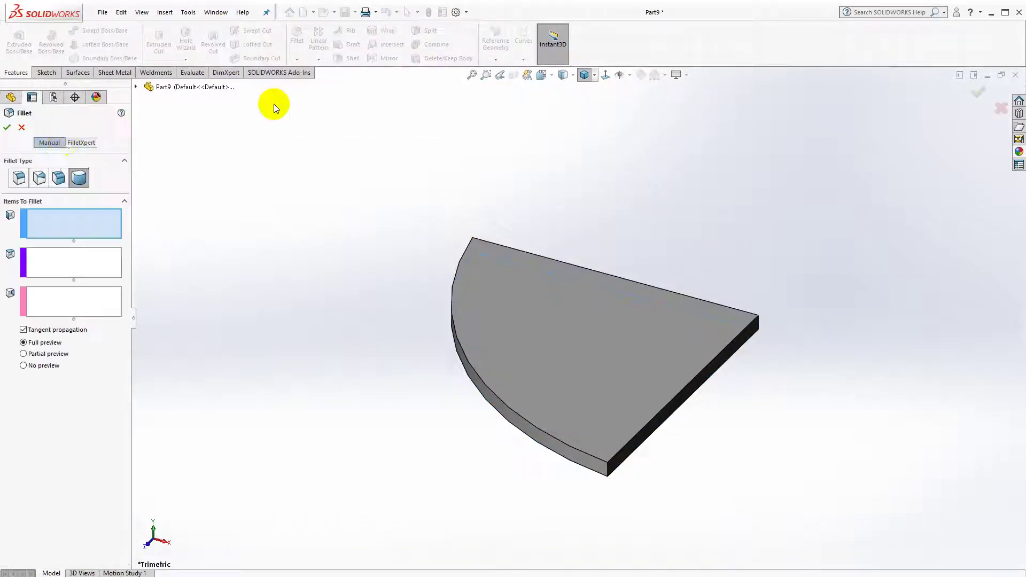
left_click(19, 178)
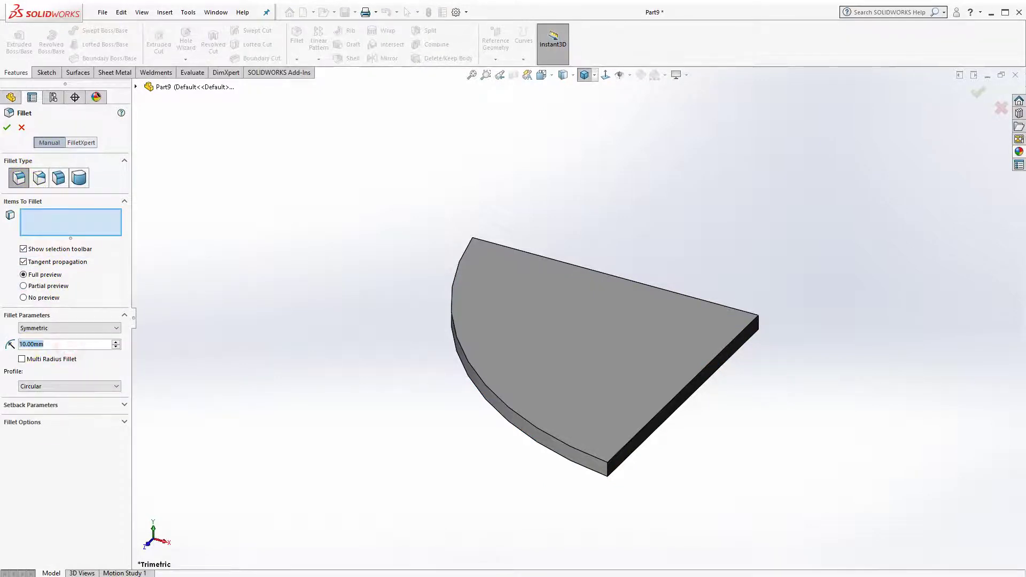
type("12")
key("Return")
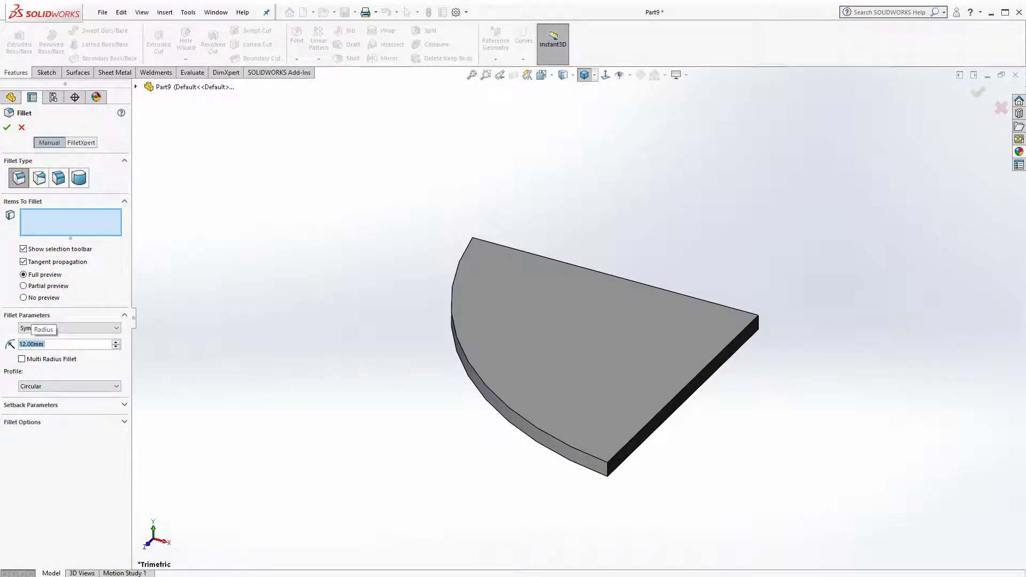
left_click(608, 469)
left_click(638, 436)
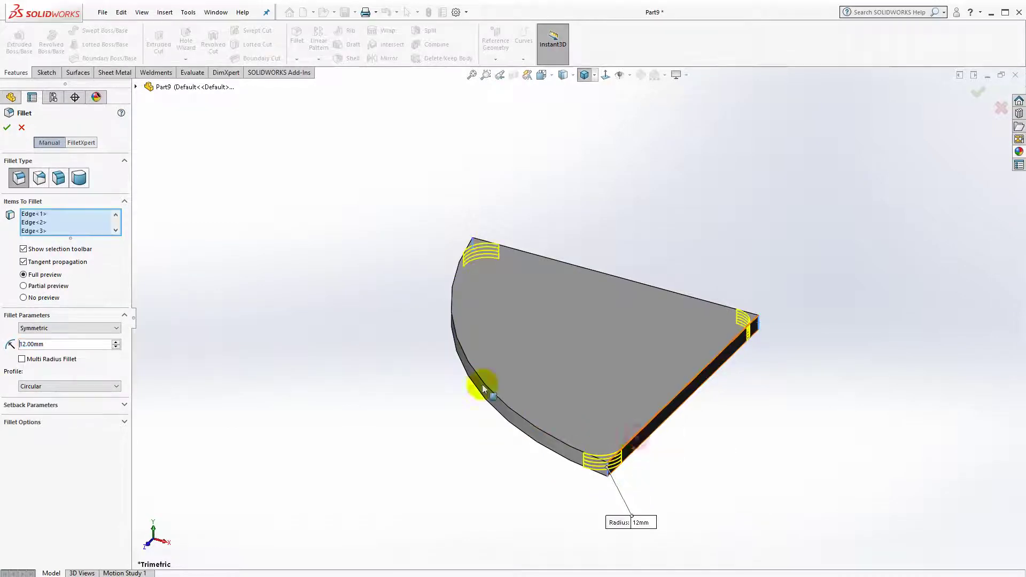
left_click(7, 128)
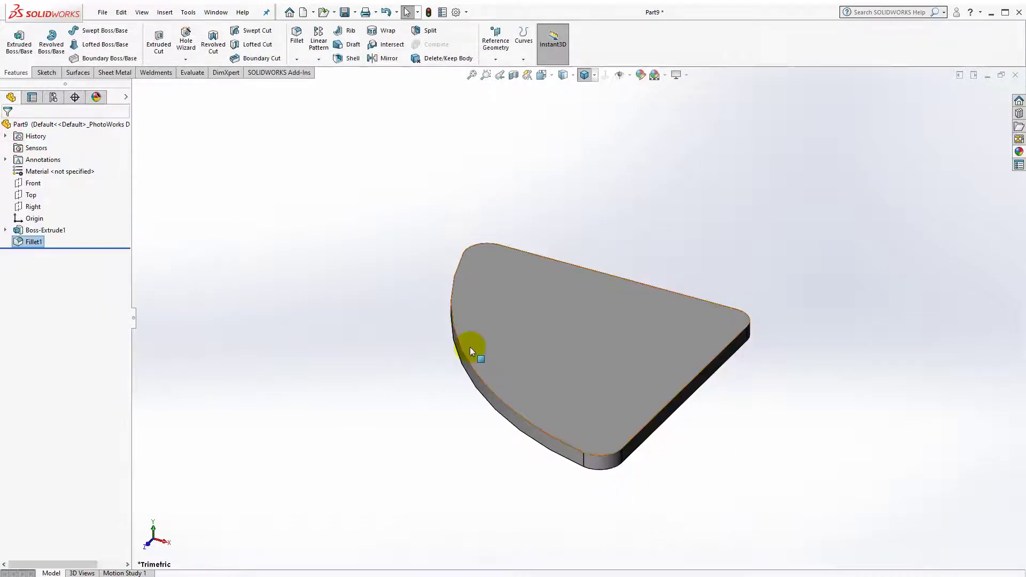
Step: Shell the plate with 1.9 mm thick walls, removing the bottom face
middle_click_drag(472, 351, 446, 229)
left_click(572, 368)
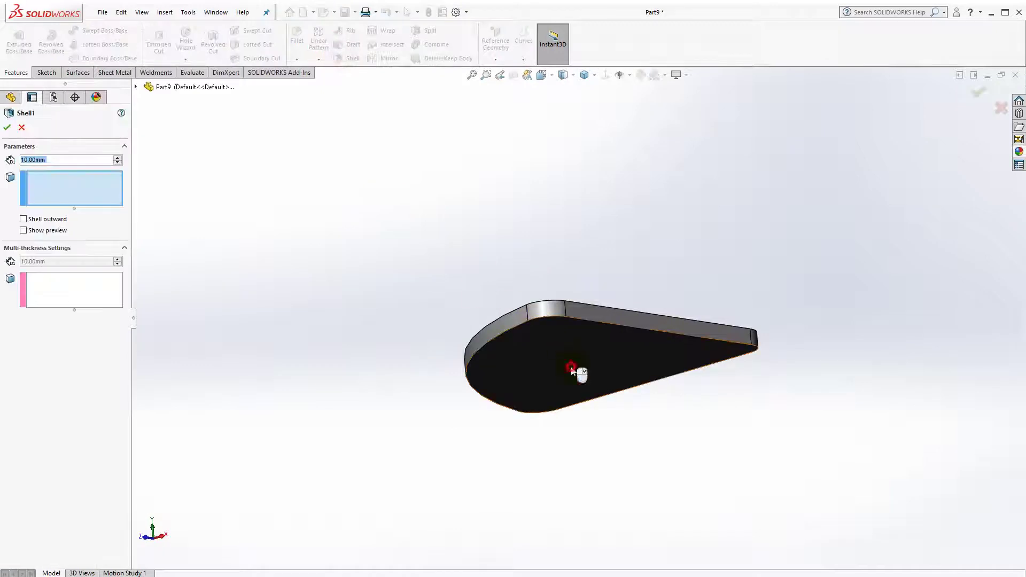
double_click(67, 159)
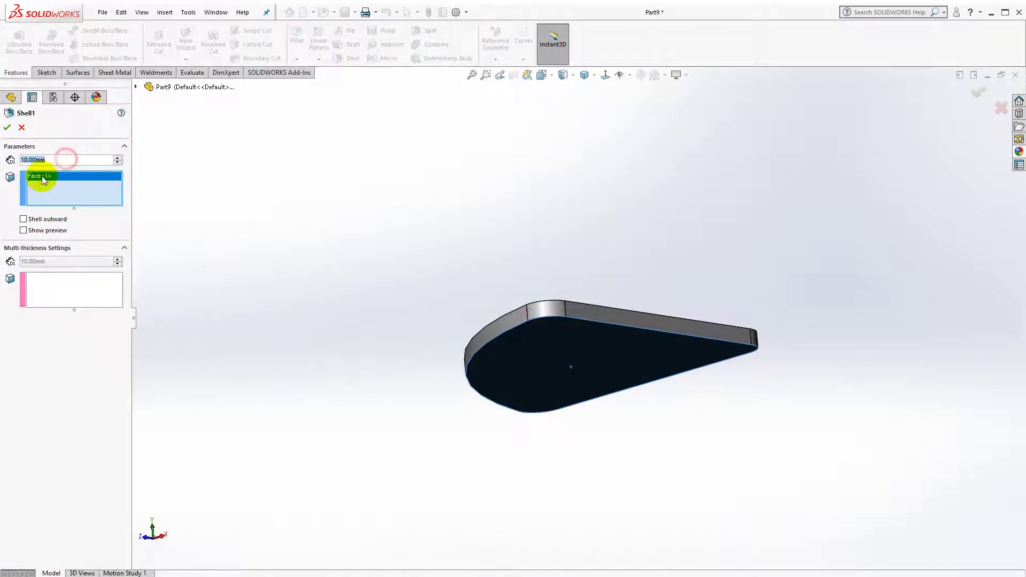
type("1.")
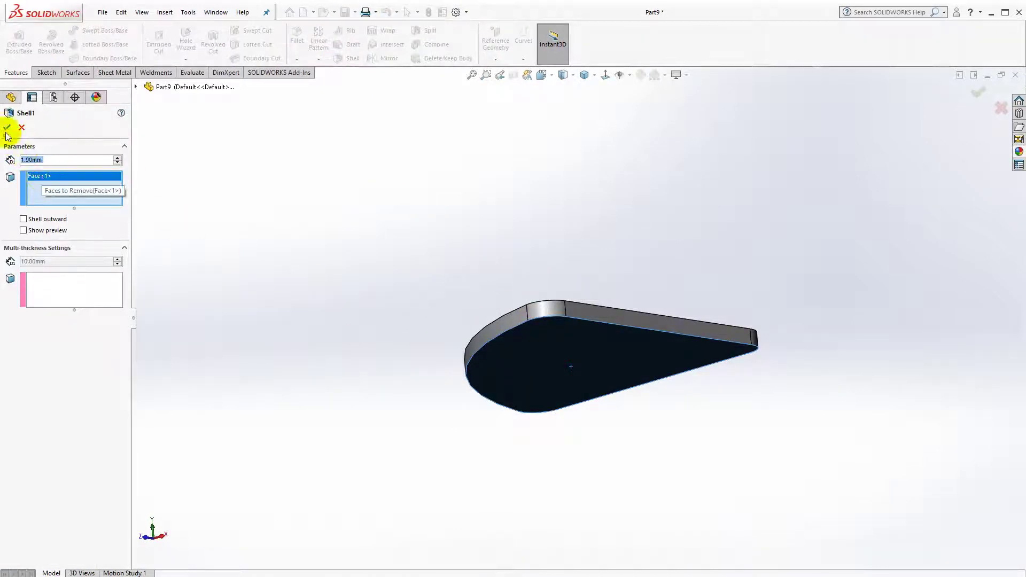
left_click(7, 128)
Step: Start a new sketch on the inner floor face of the shell, viewed face-on
middle_click_drag(535, 285, 564, 341)
left_click(564, 341)
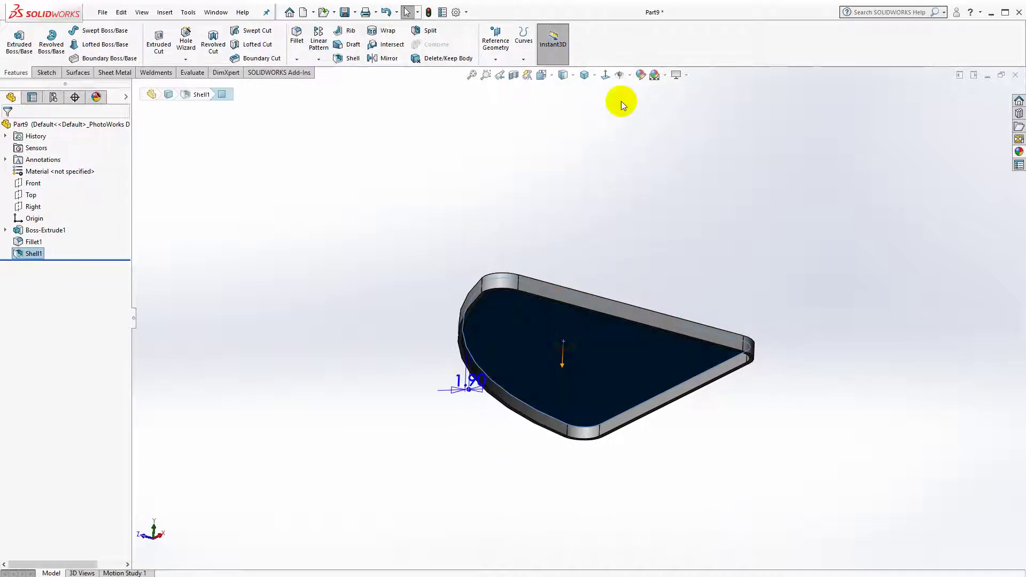
left_click(606, 75)
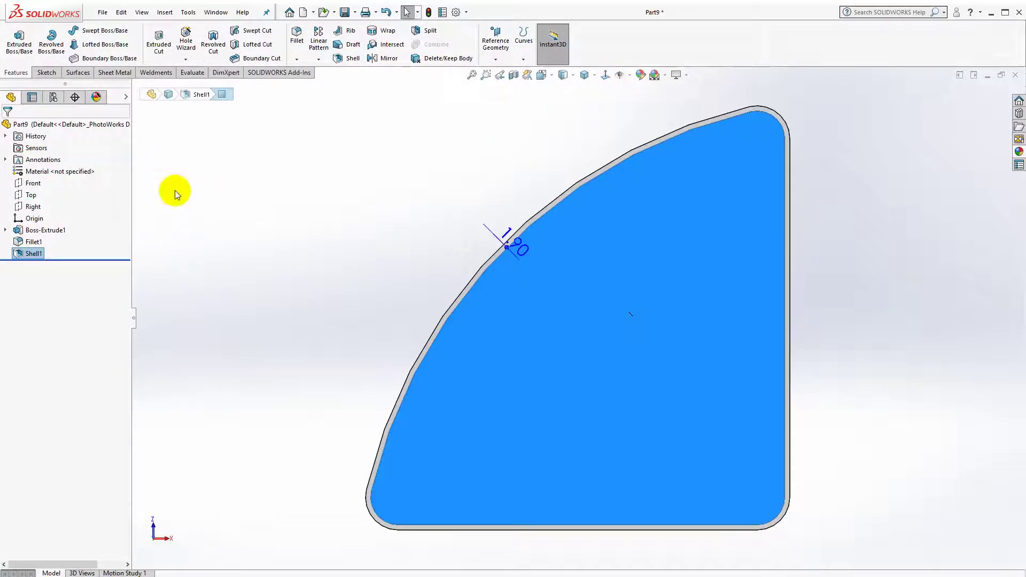
left_click(47, 72)
left_click(16, 40)
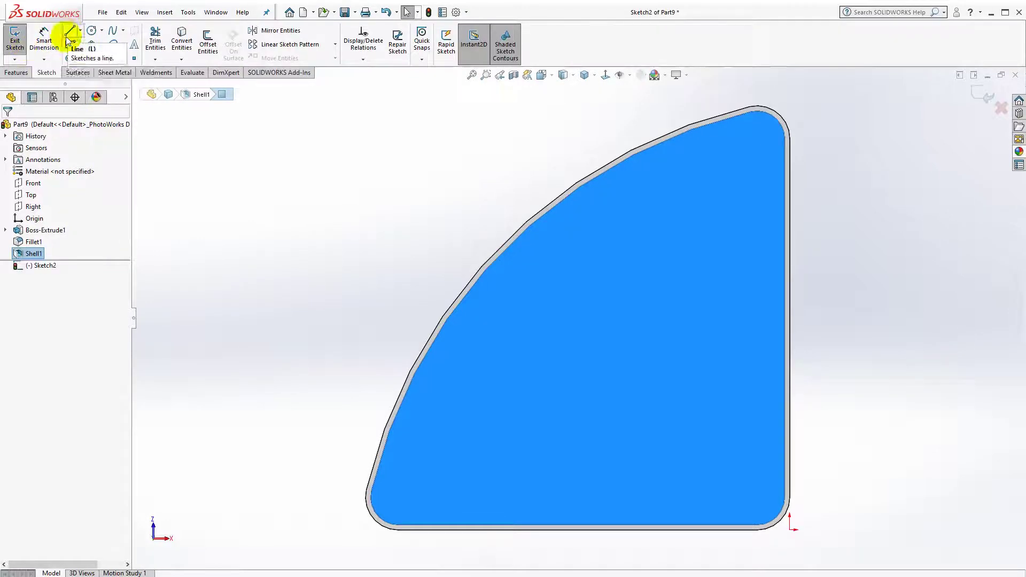
Step: Offset the long vertical straight outer edge 6.5 mm inward in the sketch
left_click(791, 329)
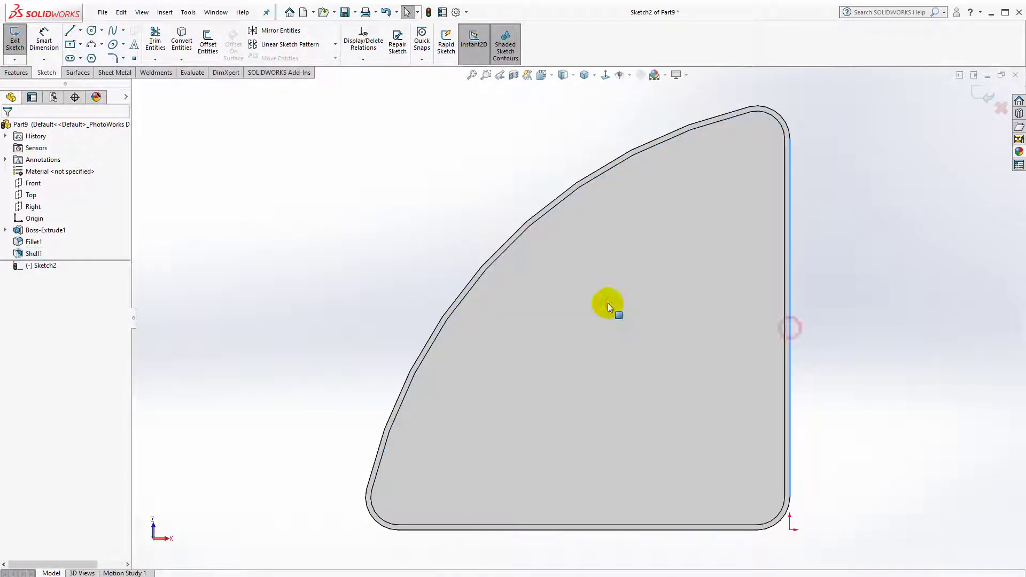
left_click(208, 42)
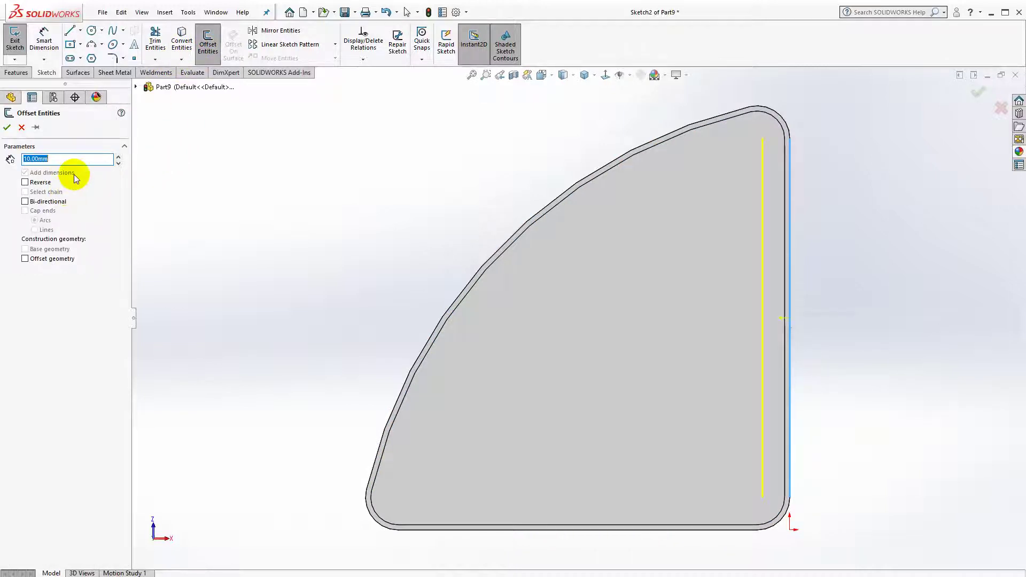
type("6.5")
key("Return")
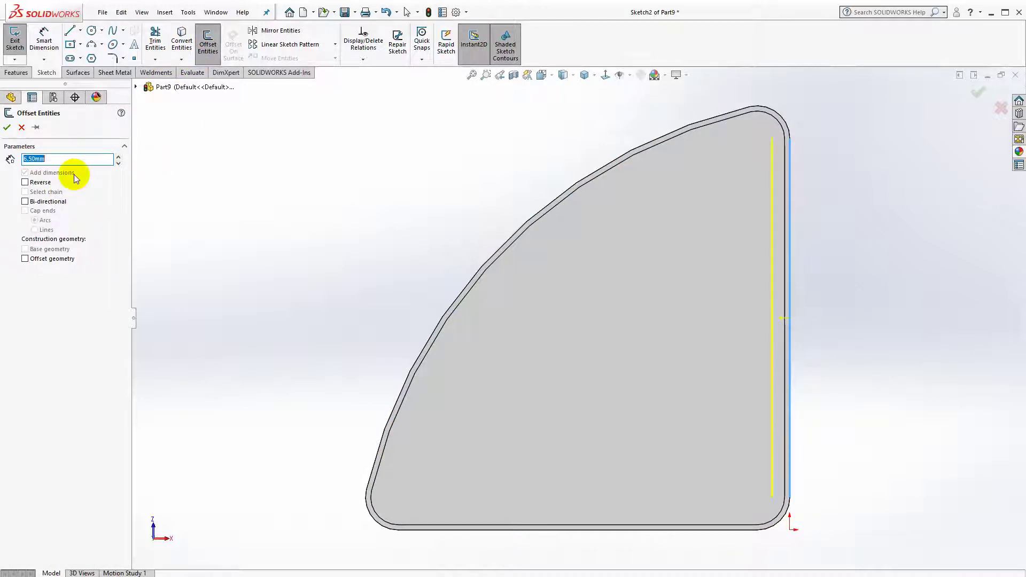
left_click(7, 127)
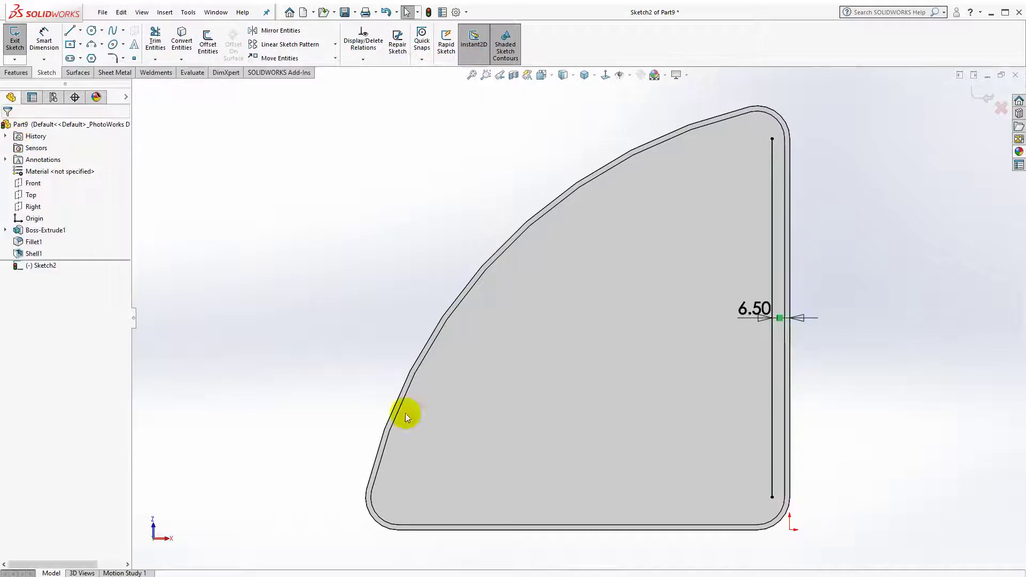
Step: Offset the horizontal straight outer edge 6.5 mm inward in the sketch
left_click(563, 529)
left_click(206, 40)
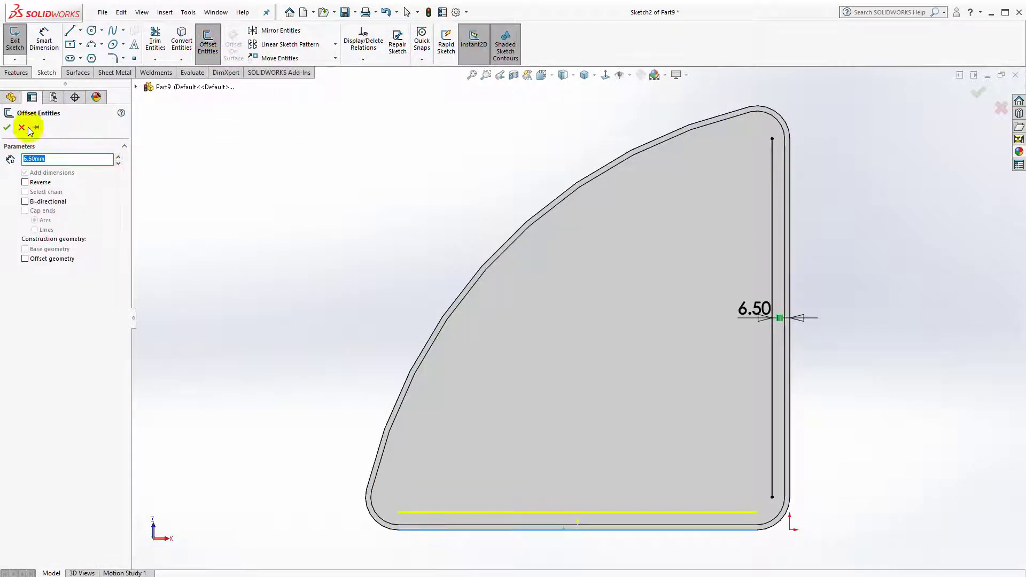
left_click(8, 128)
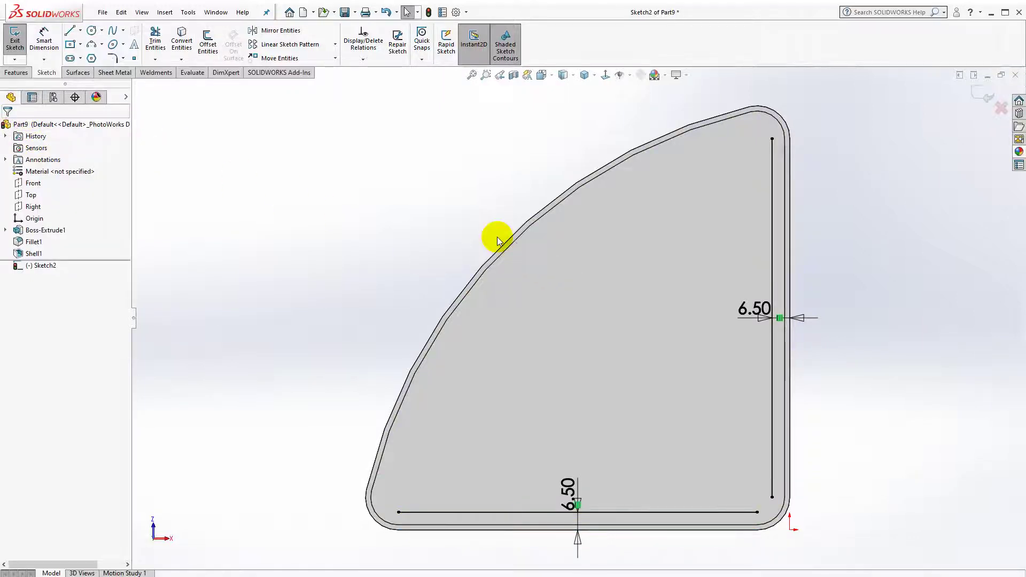
Step: Offset the curved outer edge 13 mm inward in the sketch
left_click(498, 251)
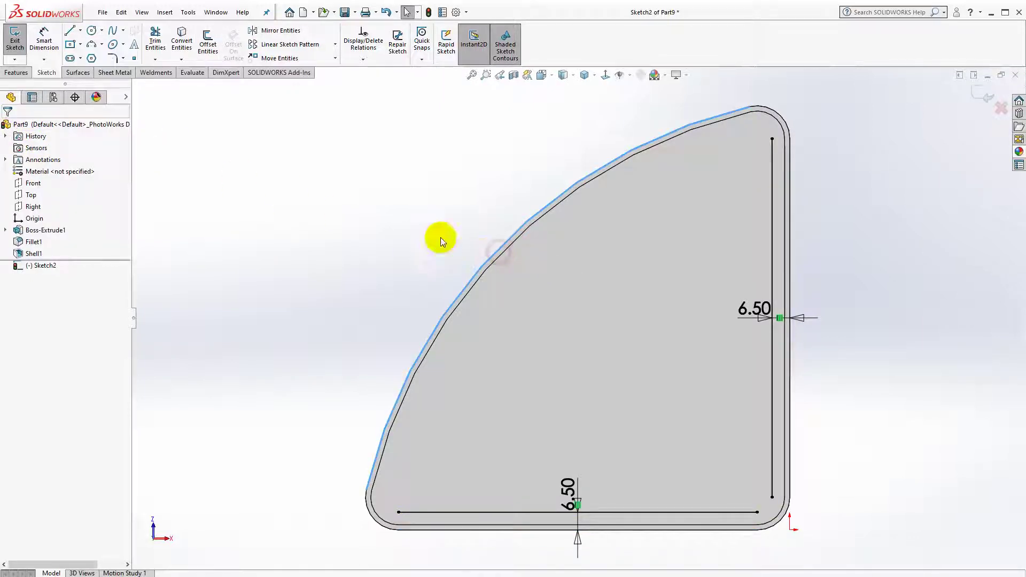
left_click(208, 41)
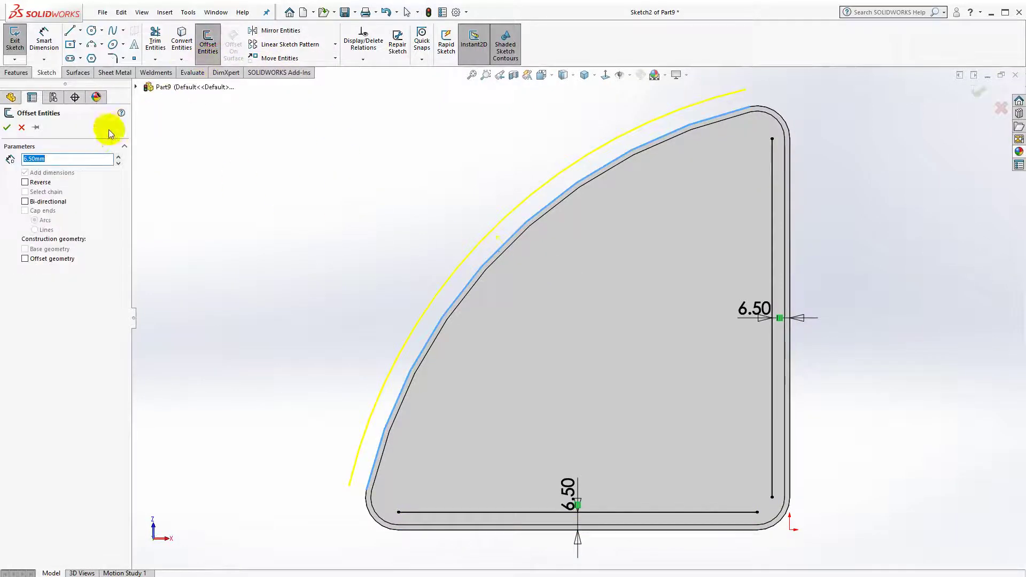
left_click(42, 183)
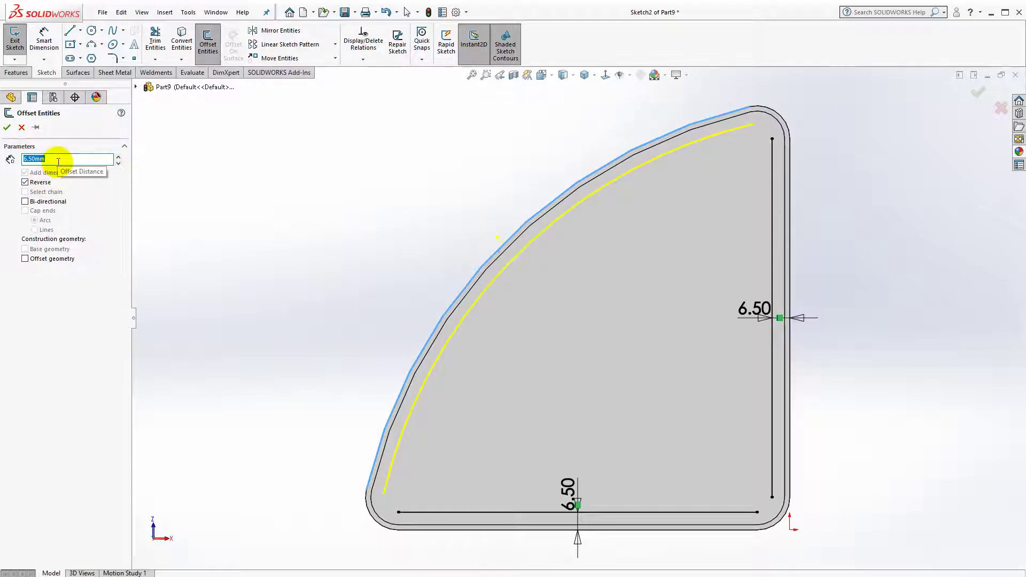
key("Return")
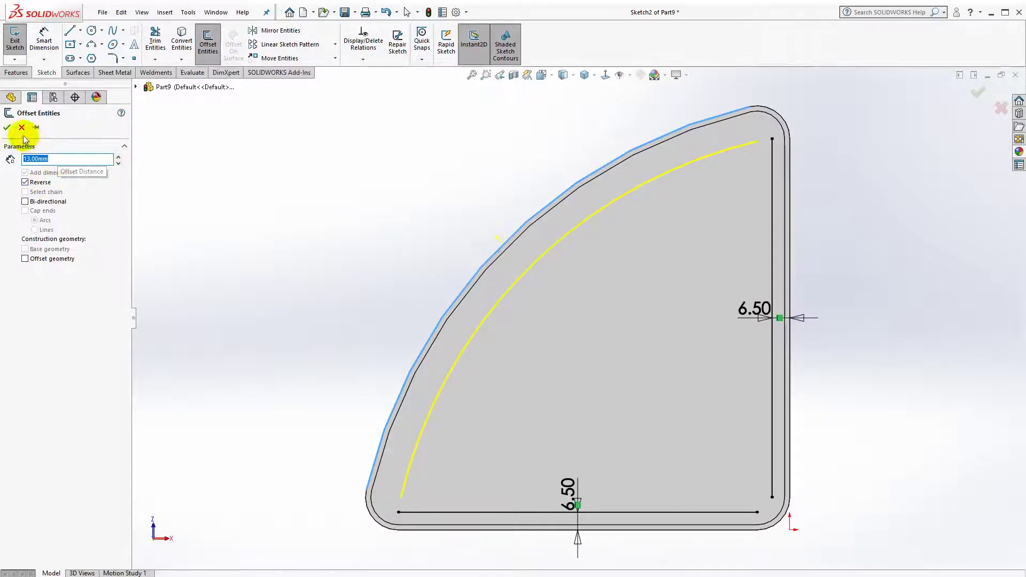
left_click(7, 128)
Step: Sketch three-point arcs of about 34, 29 and 37 mm radius between the offset curves at the lower-left, upper-right and lower-right corners
left_click(93, 46)
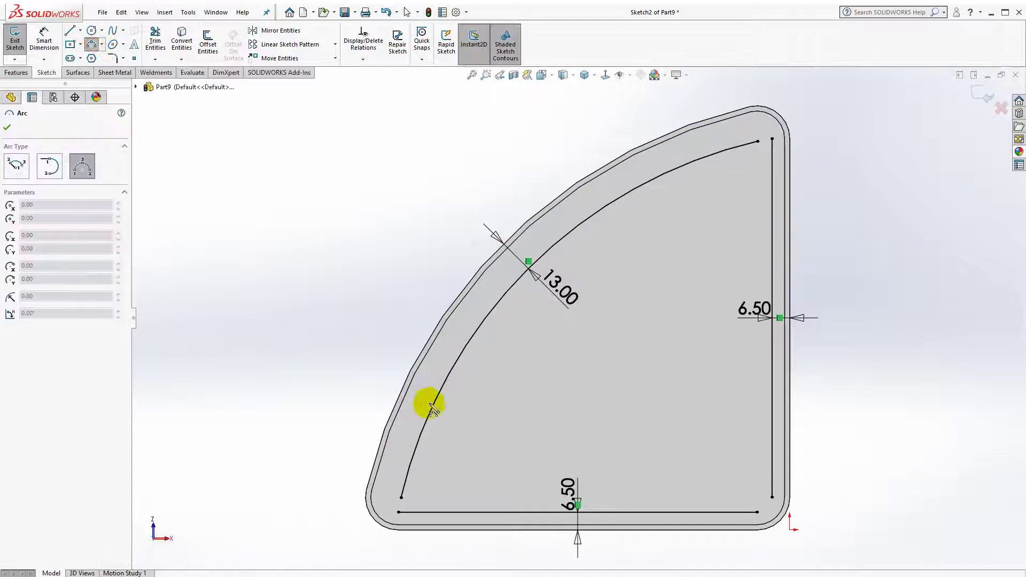
left_click(430, 410)
left_click(514, 512)
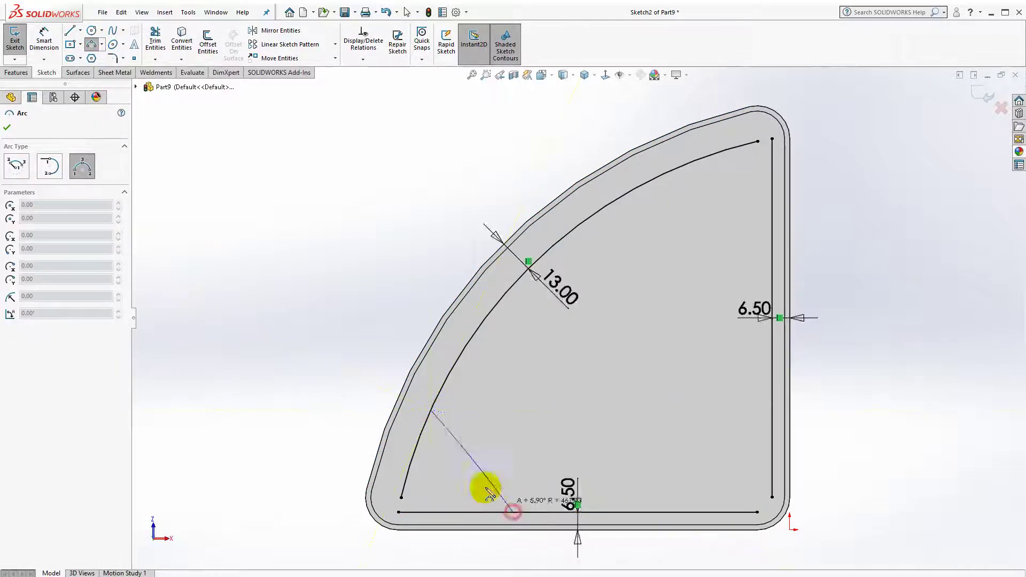
left_click(454, 482)
left_click(669, 172)
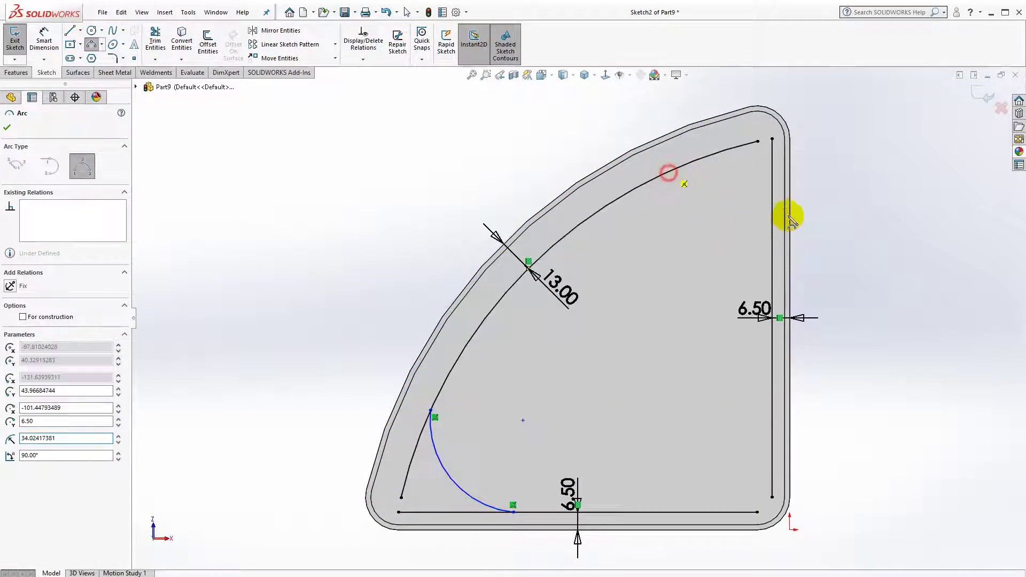
left_click(772, 218)
left_click(754, 207)
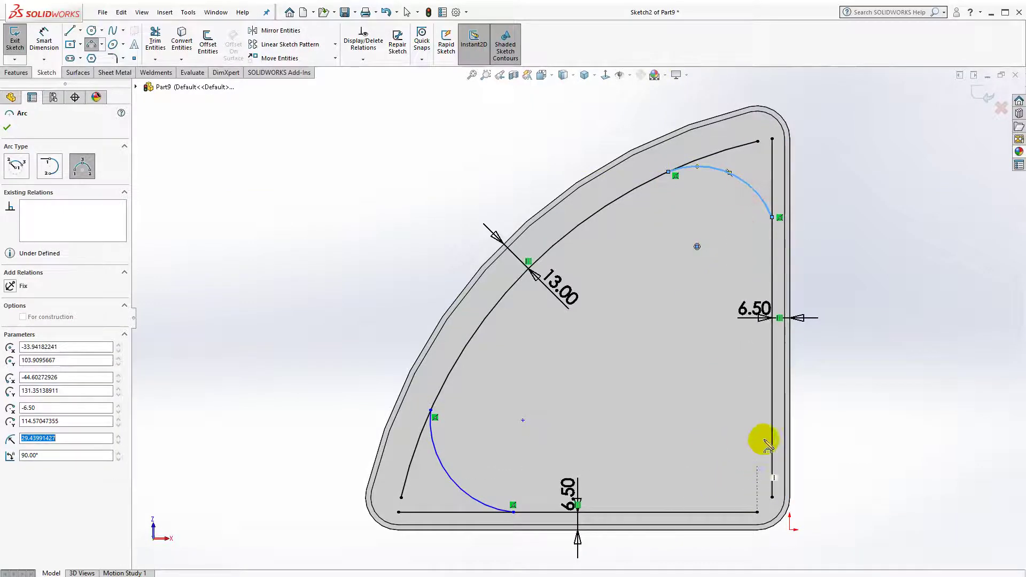
left_click(772, 437)
left_click(698, 513)
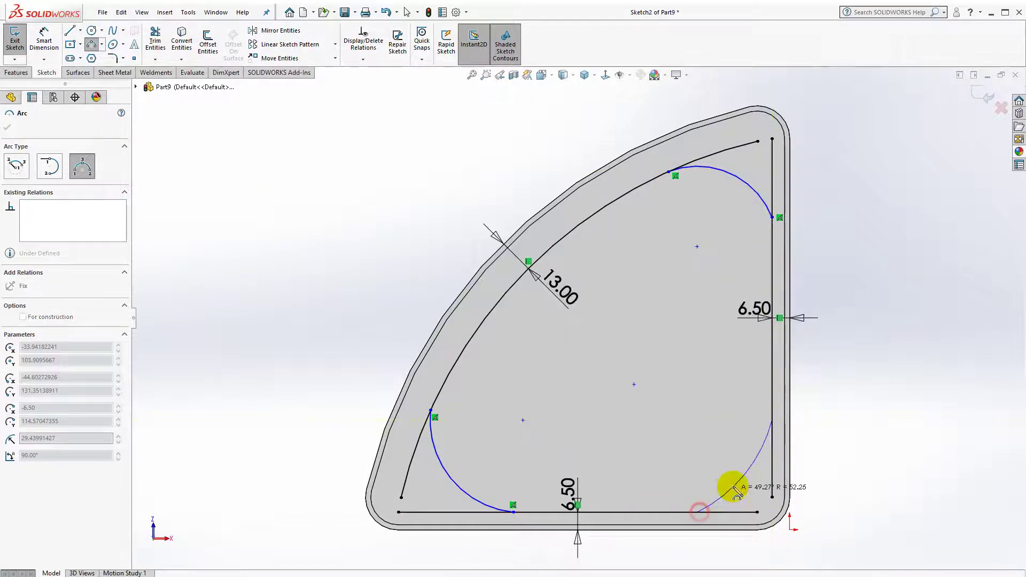
left_click(748, 479)
key("Escape")
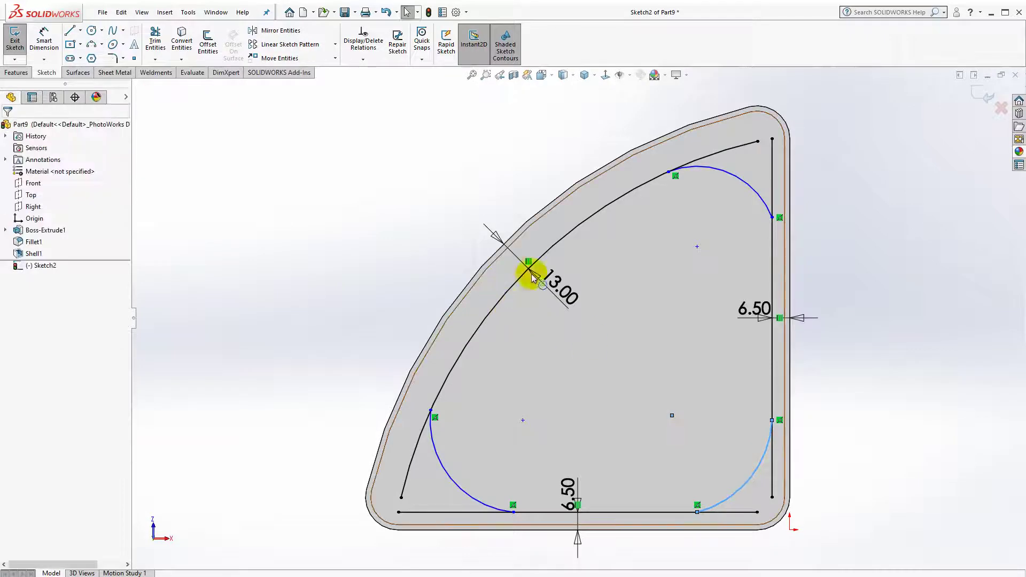
Step: Make the upper-right and lower-left corner arcs equal in radius
left_click(704, 168)
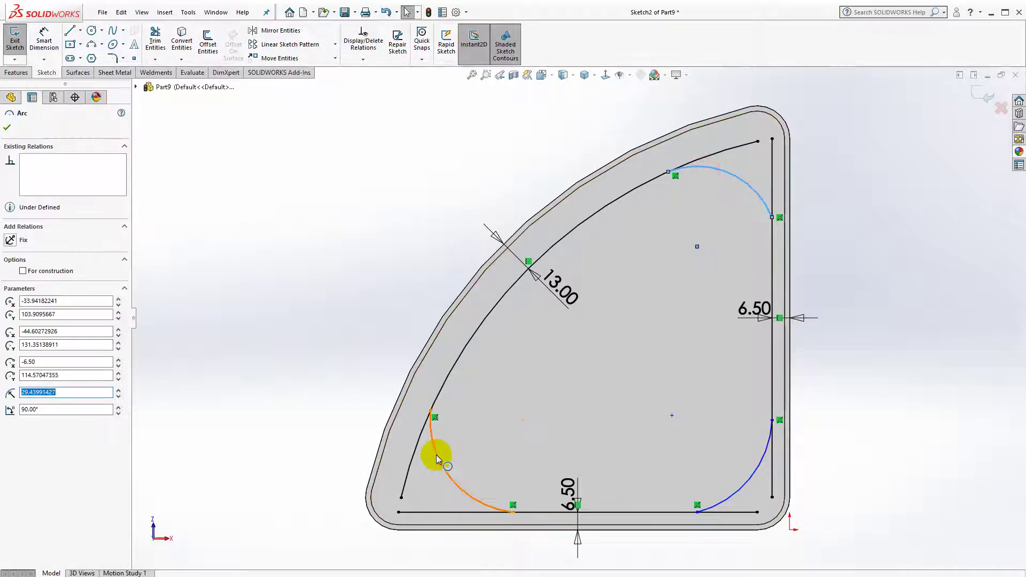
left_click(443, 454, "ctrl")
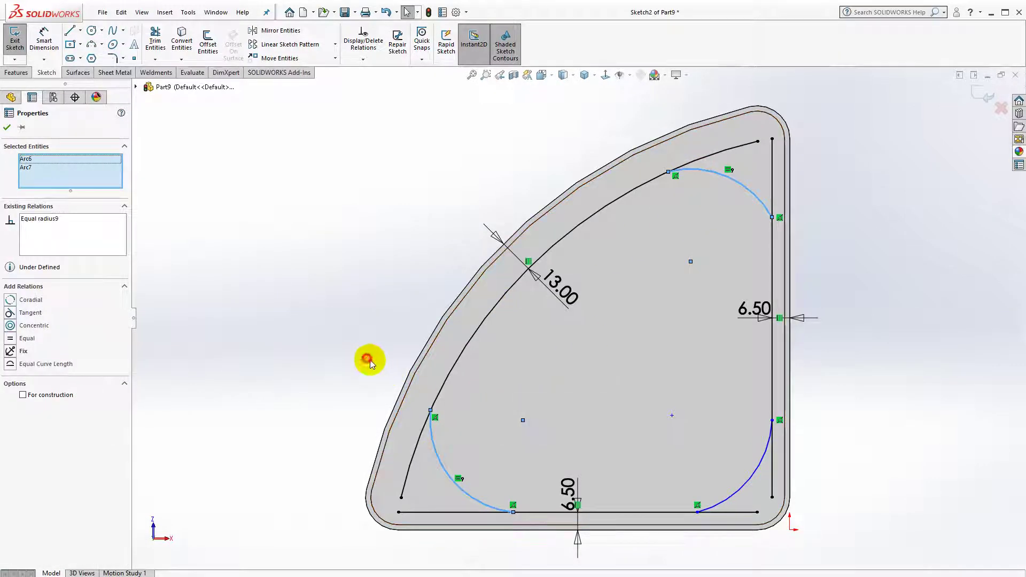
left_click(367, 360)
Step: Make the lower-left corner arc tangent to the large offset curve and to the horizontal offset line
left_click(436, 394)
left_click(438, 393, "ctrl")
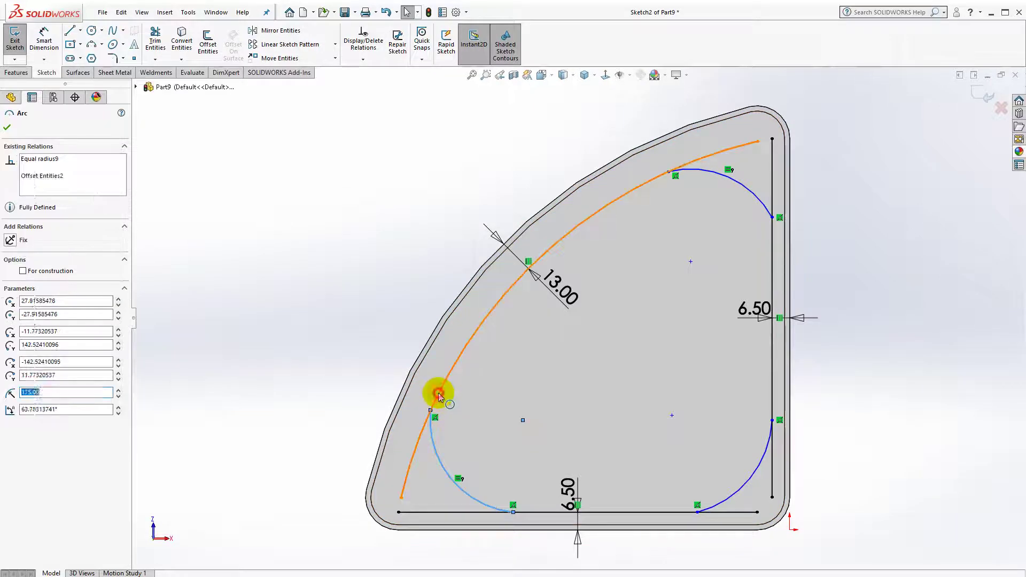
left_click(484, 347)
left_click(346, 366)
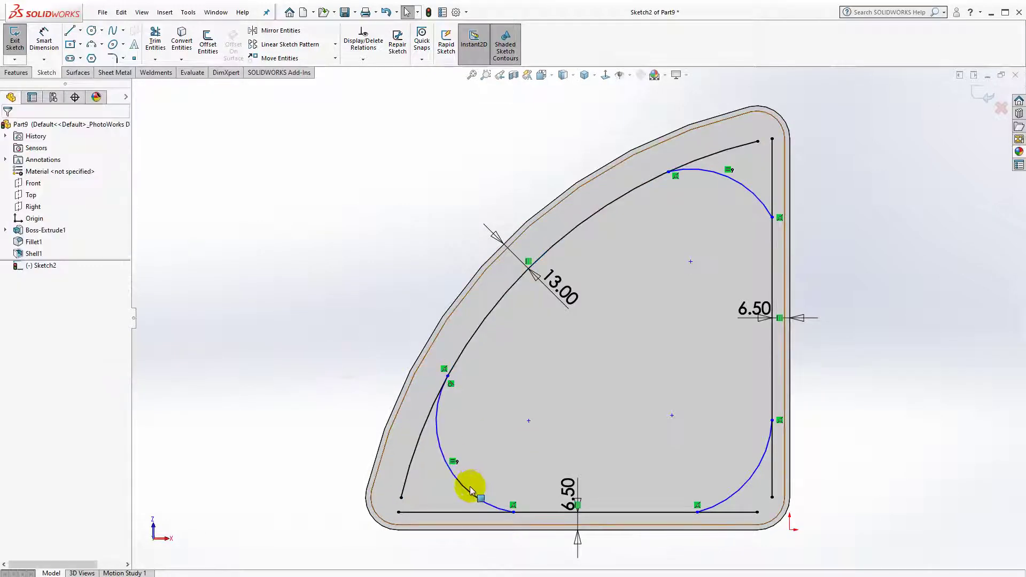
left_click(468, 499)
left_click(469, 512, "ctrl")
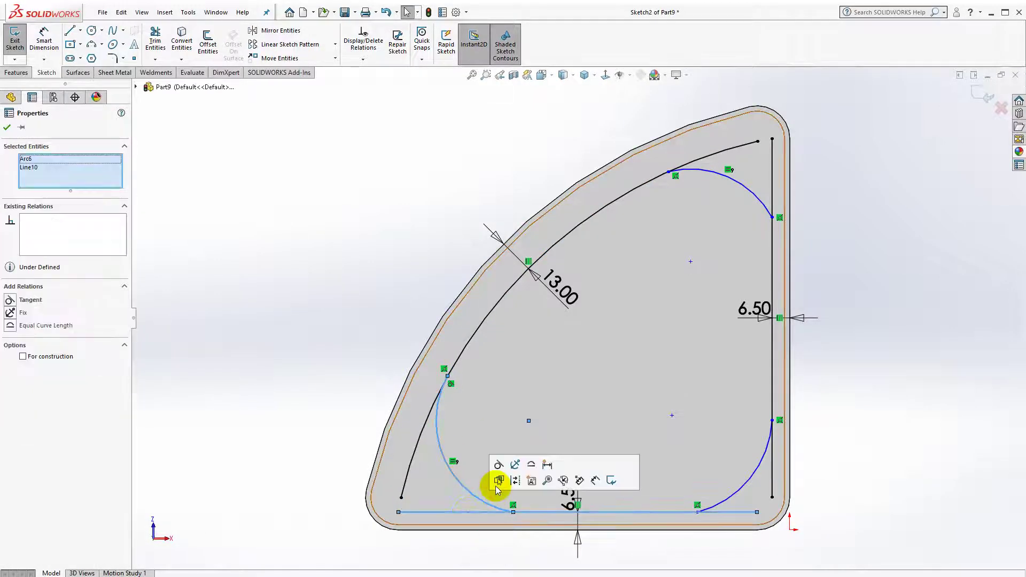
left_click(499, 467)
Step: Make the upper-right corner arc tangent to the large offset curve and to the vertical offset line
left_click(717, 155)
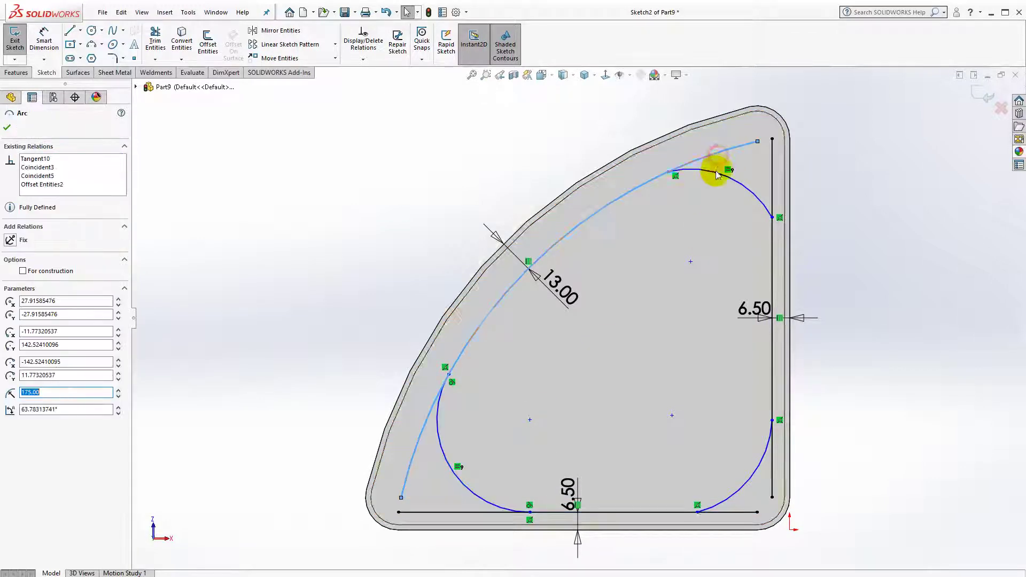
left_click(716, 174)
left_click(713, 156, "ctrl")
left_click(763, 124)
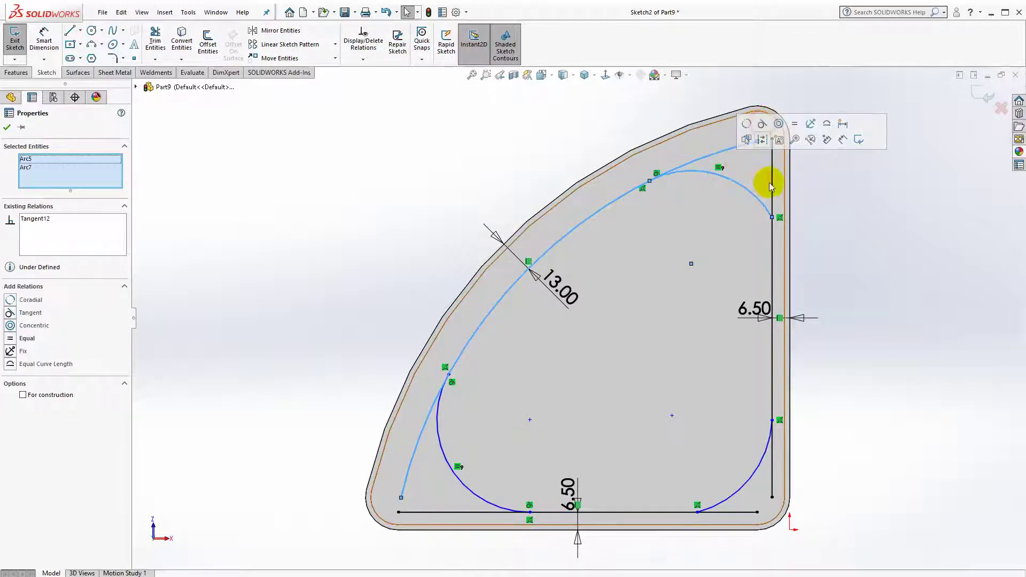
left_click(756, 191)
left_click(772, 177, "ctrl")
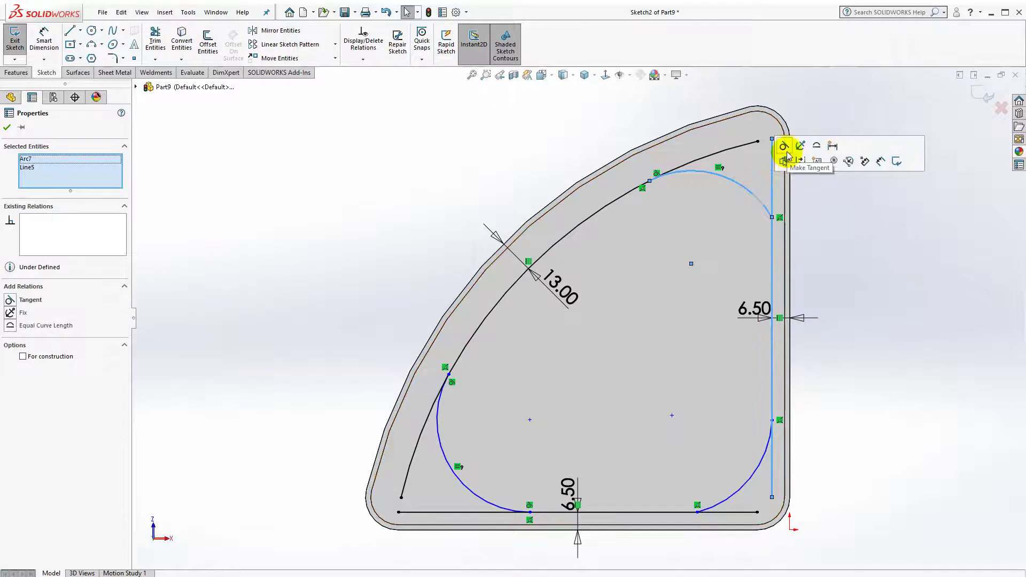
left_click(786, 151)
Step: Make the lower-right corner arc tangent to both the vertical and the horizontal offset lines
left_click(765, 453)
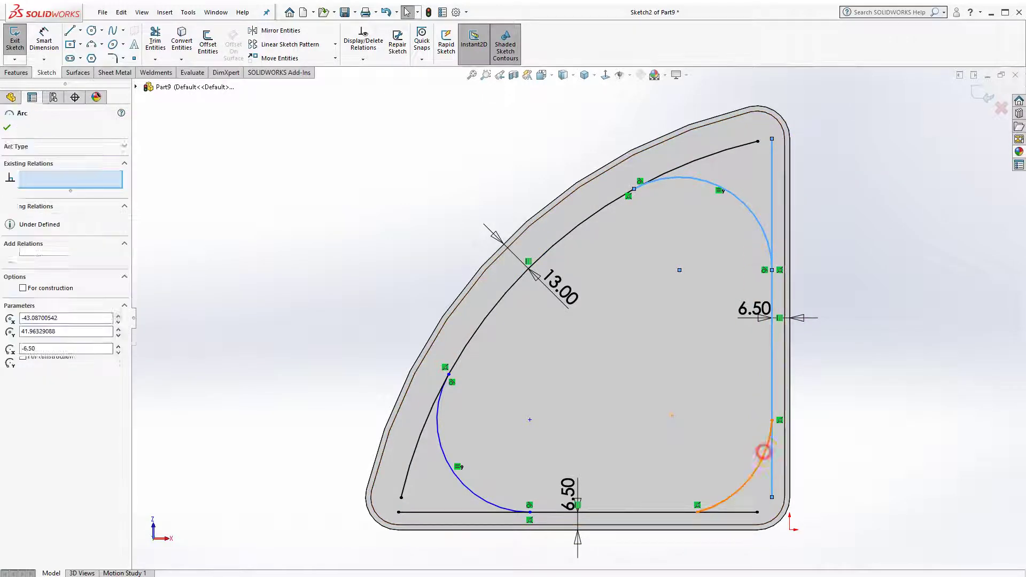
left_click(772, 397, "ctrl")
left_click(802, 348)
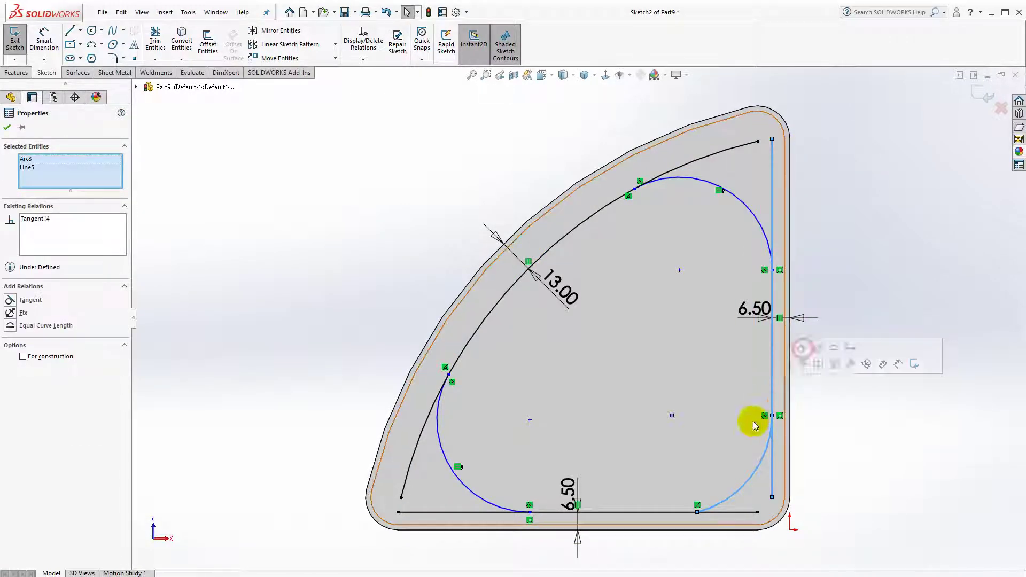
left_click(726, 507)
left_click(726, 505, "ctrl")
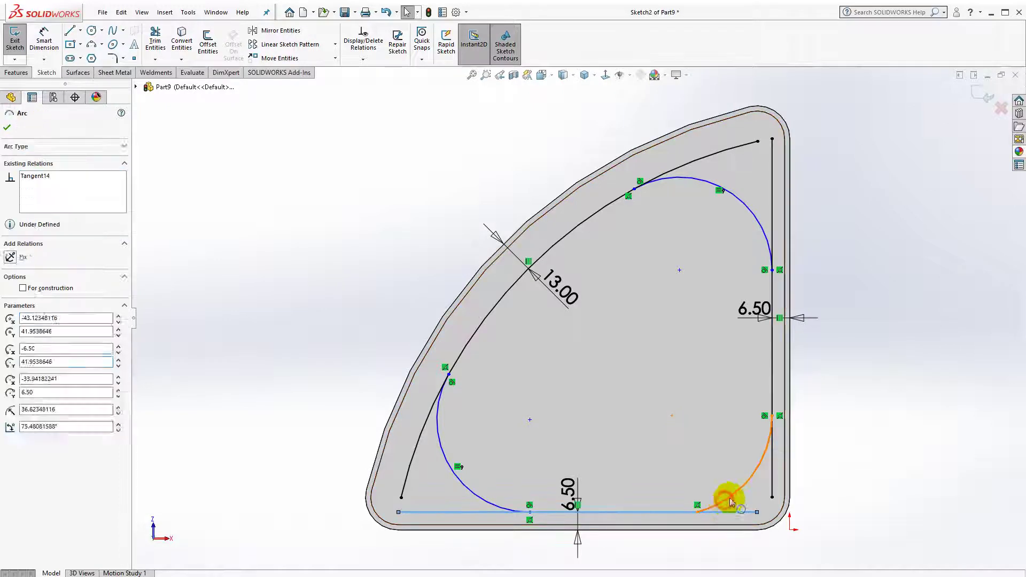
left_click(758, 454)
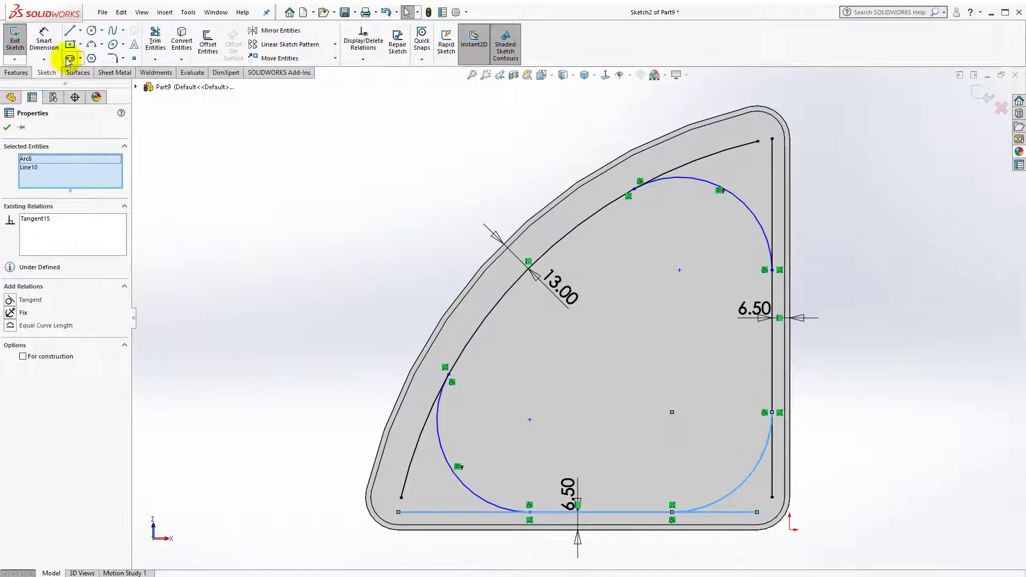
Step: Dimension the upper-right corner arc with a radius of 28 mm
left_click(44, 40)
left_click(714, 188)
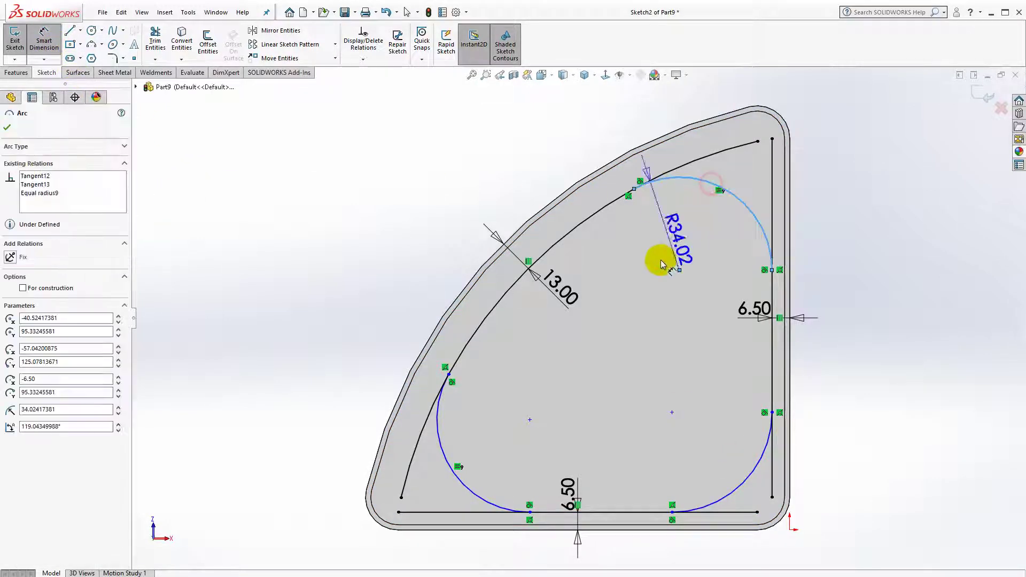
left_click(708, 228)
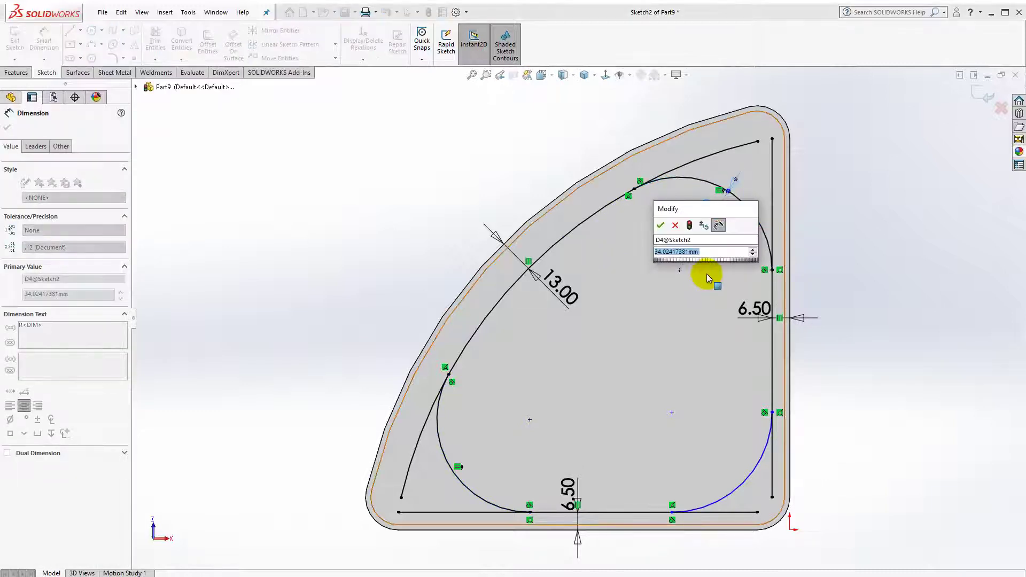
type("28")
key("Return")
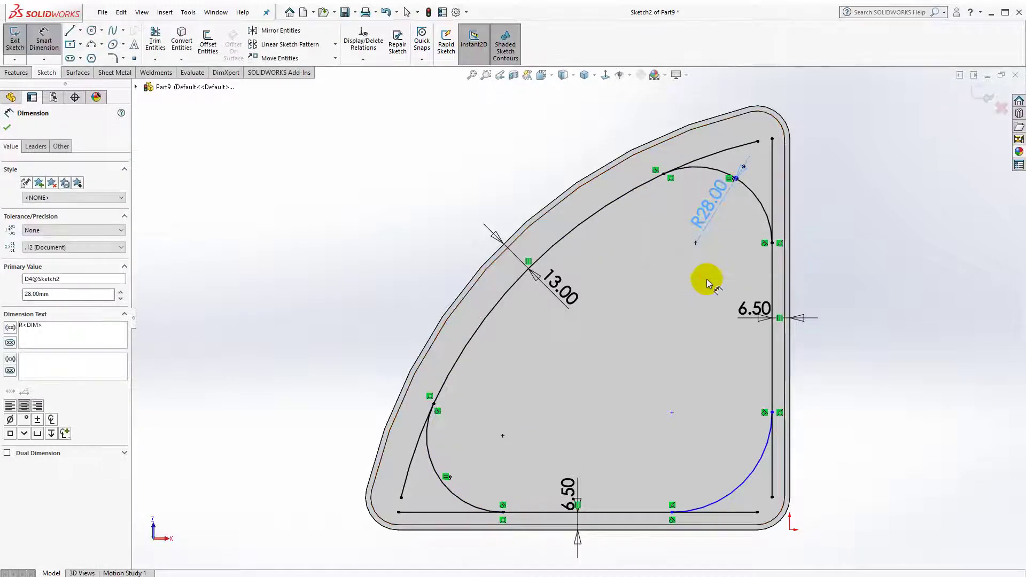
Step: Dimension the lower-right corner arc with a radius of 50 mm
left_click(738, 493)
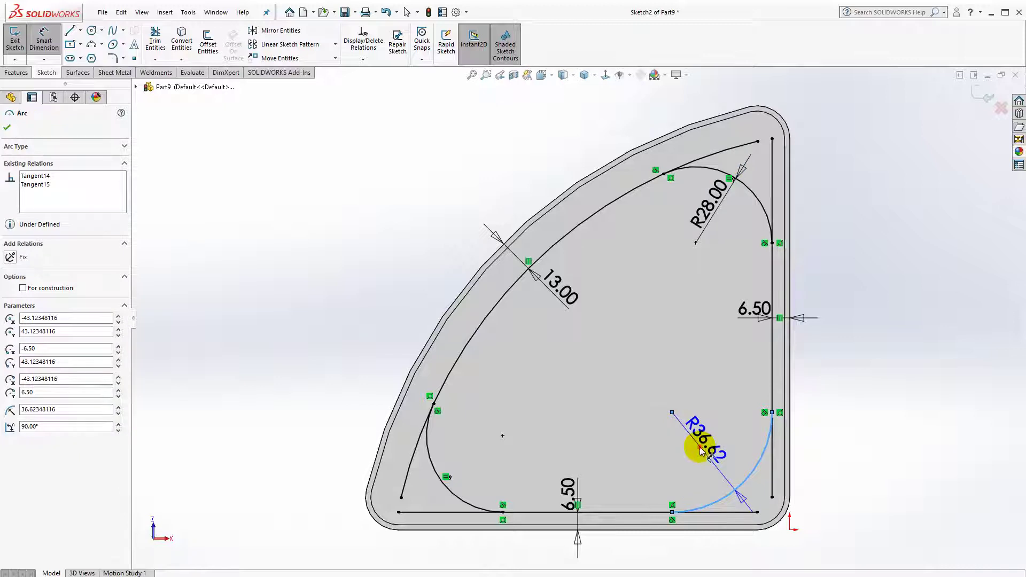
left_click(700, 451)
type("50")
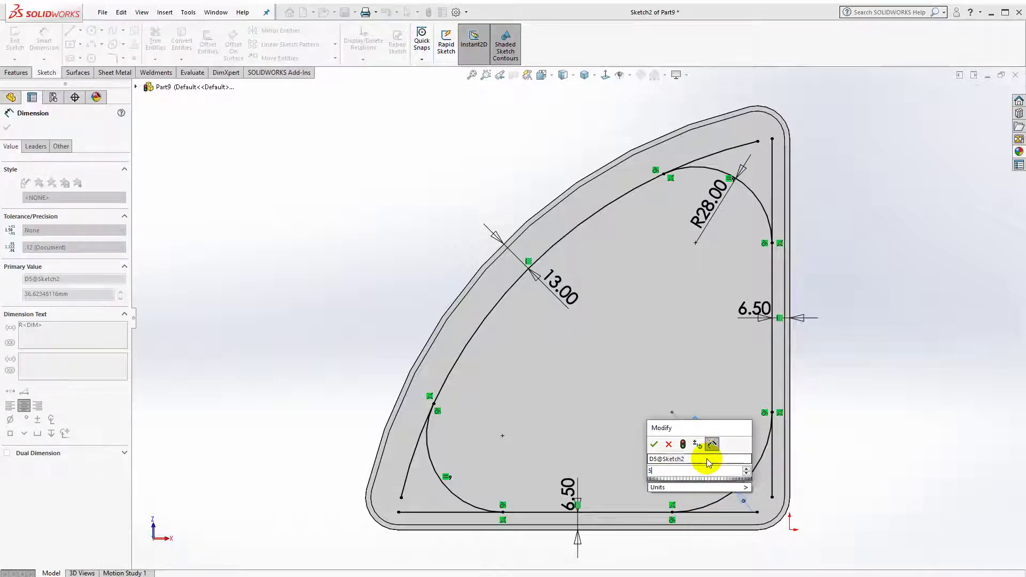
key("Return")
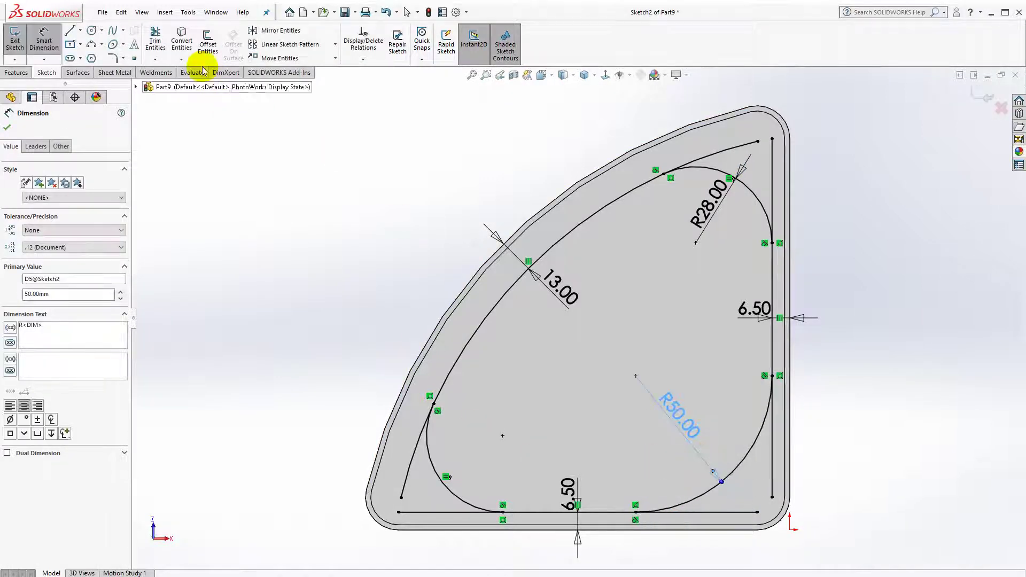
Step: Power-trim the offset line and curve ends extending past the three corner arcs, leaving one closed rounded profile
left_click(155, 41)
left_click(16, 229)
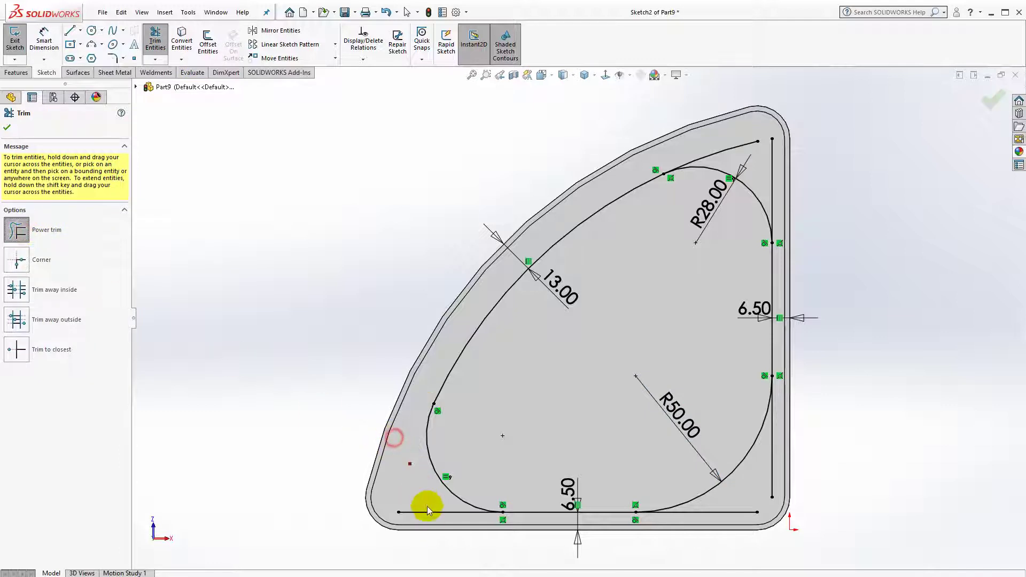
mouse_move(427, 506)
left_mouse_down()
mouse_move(608, 557)
mouse_move(785, 481)
mouse_move(848, 232)
mouse_move(700, 135)
left_mouse_up()
Step: Extrude the closed rounded profile as a boss 21 mm deep with a 33-degree inward draft
left_click(13, 71)
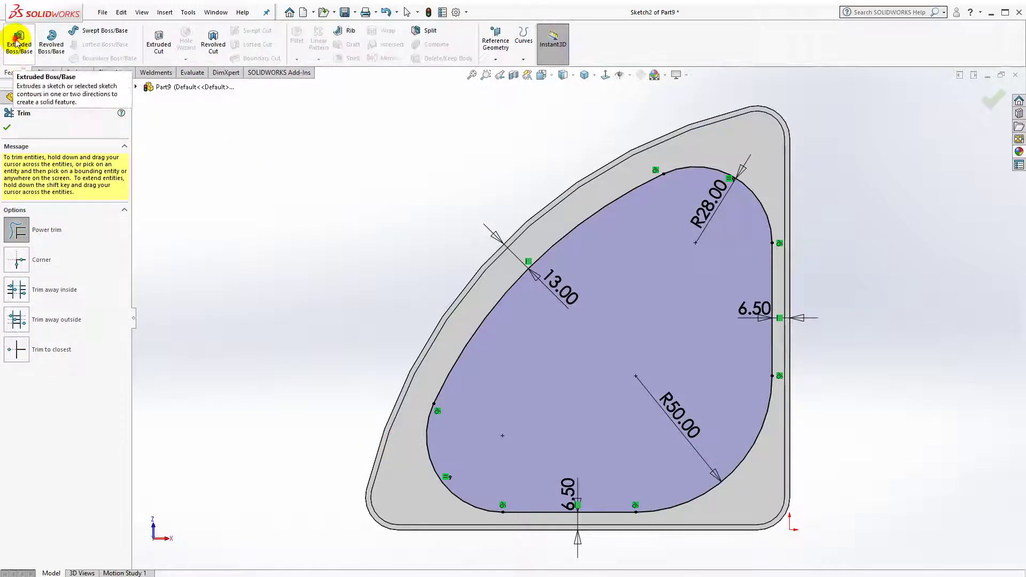
left_click(17, 42)
middle_click_drag(429, 299, 411, 164)
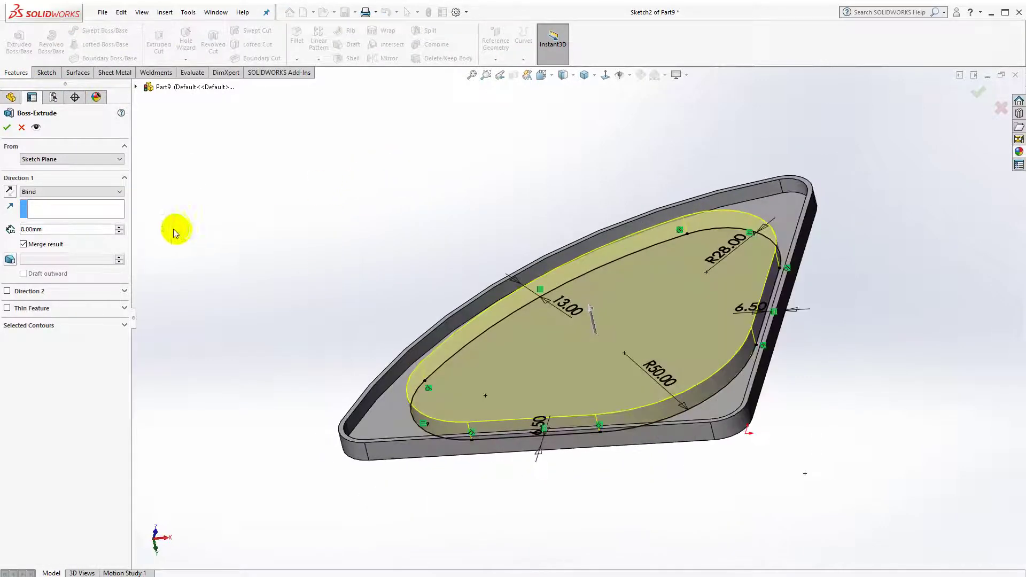
double_click(66, 229)
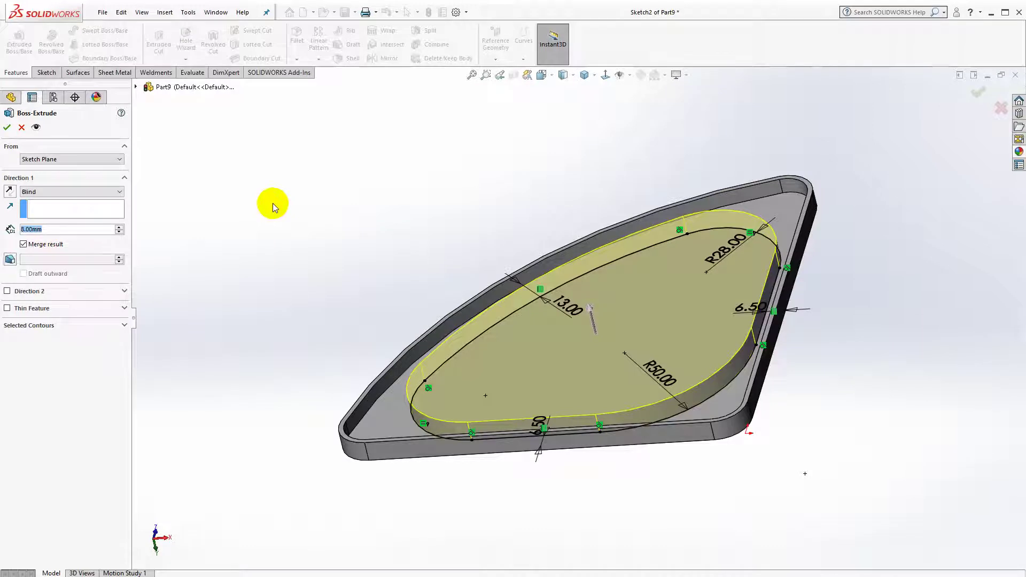
type("21")
key("Return")
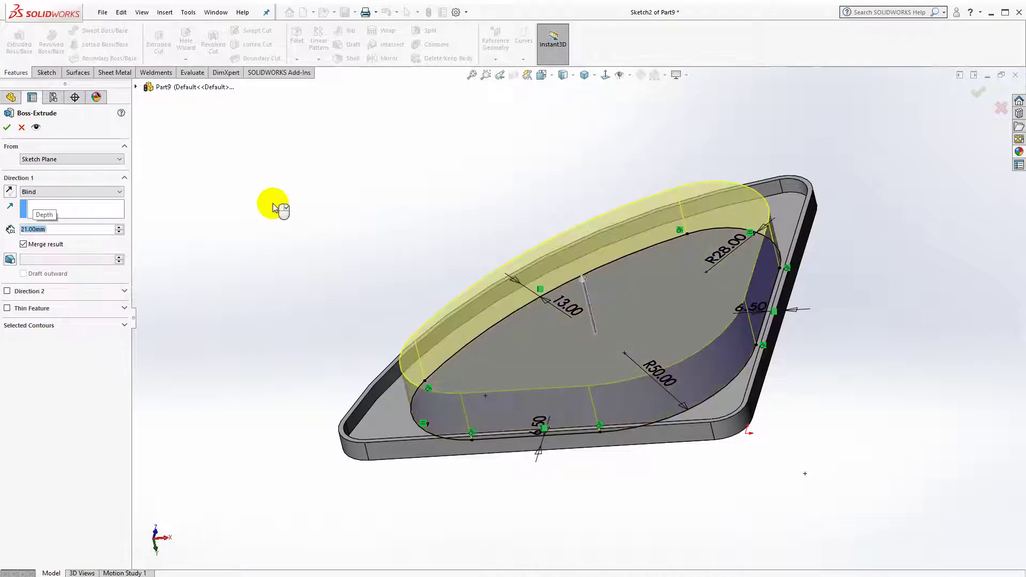
left_click(13, 262)
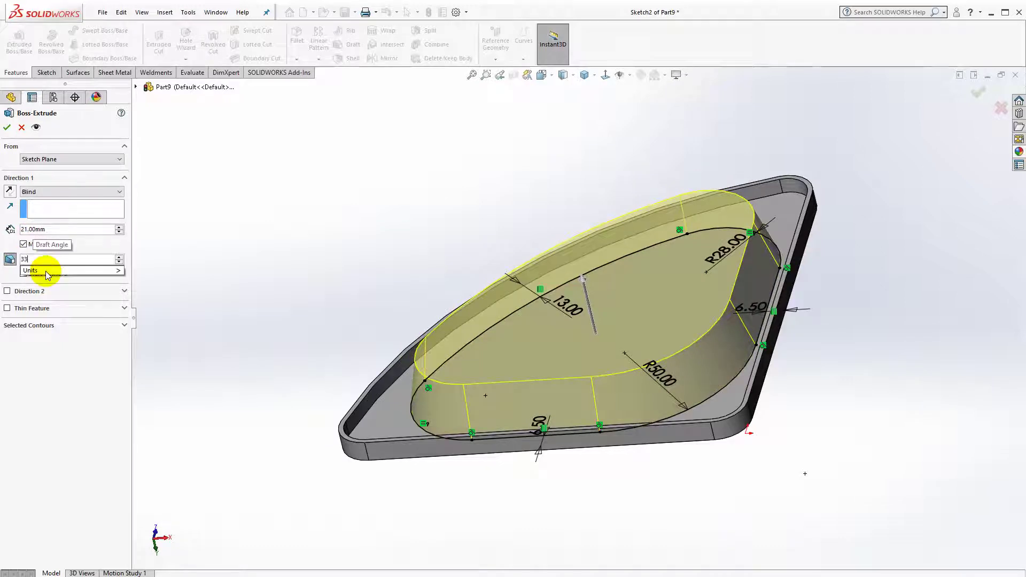
key("Return")
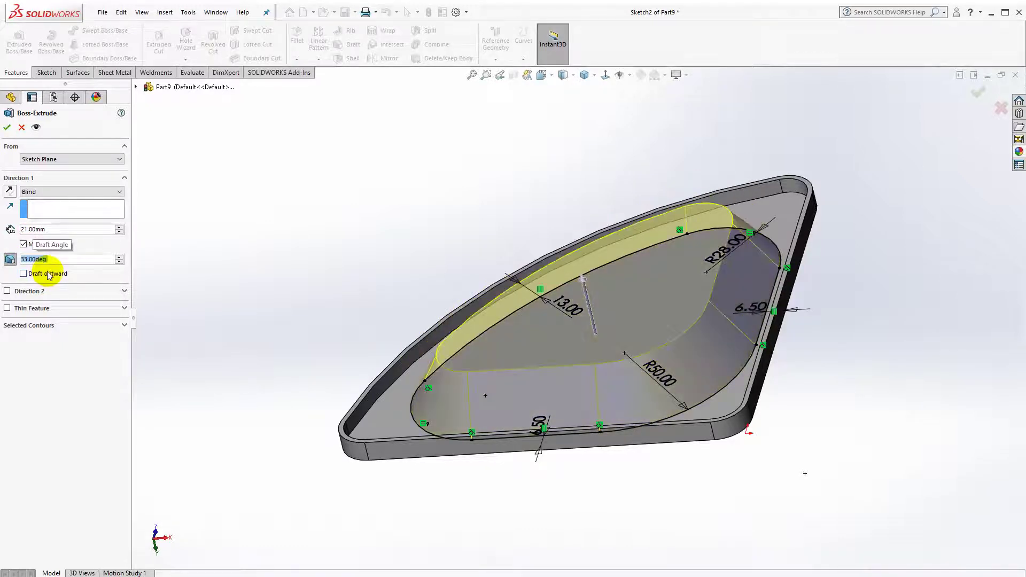
left_click(7, 129)
Step: Fillet the top edge loop of the drafted boss with a 10 mm radius
left_click(297, 38)
middle_click_drag(313, 250, 344, 238)
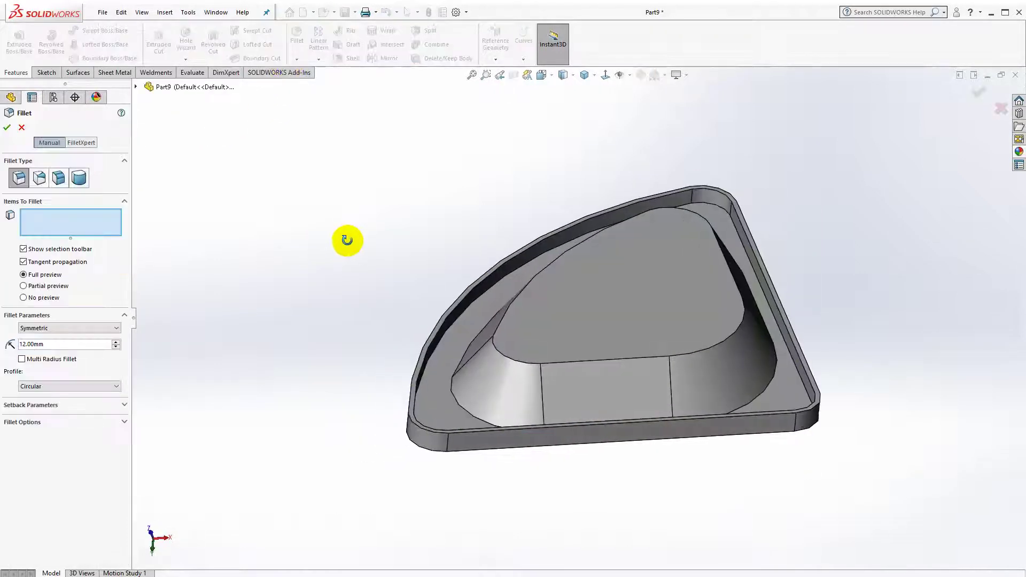
left_click(63, 344)
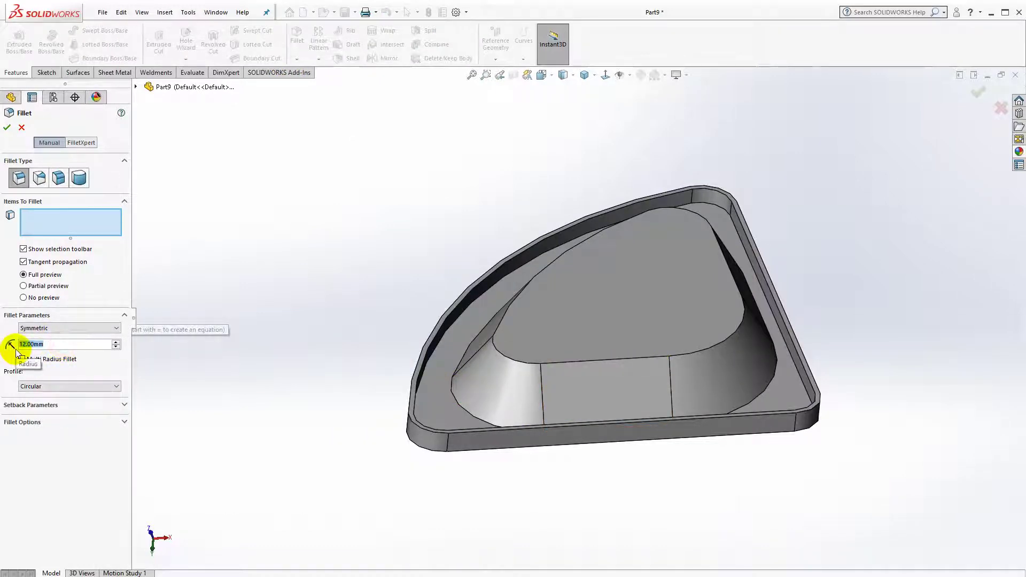
type("10")
key("Return")
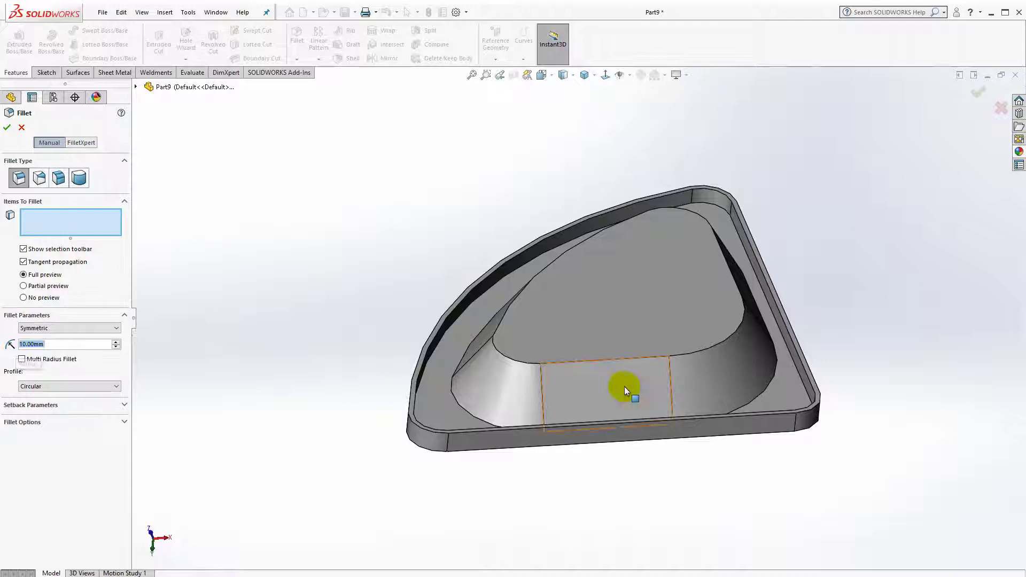
left_click(605, 360)
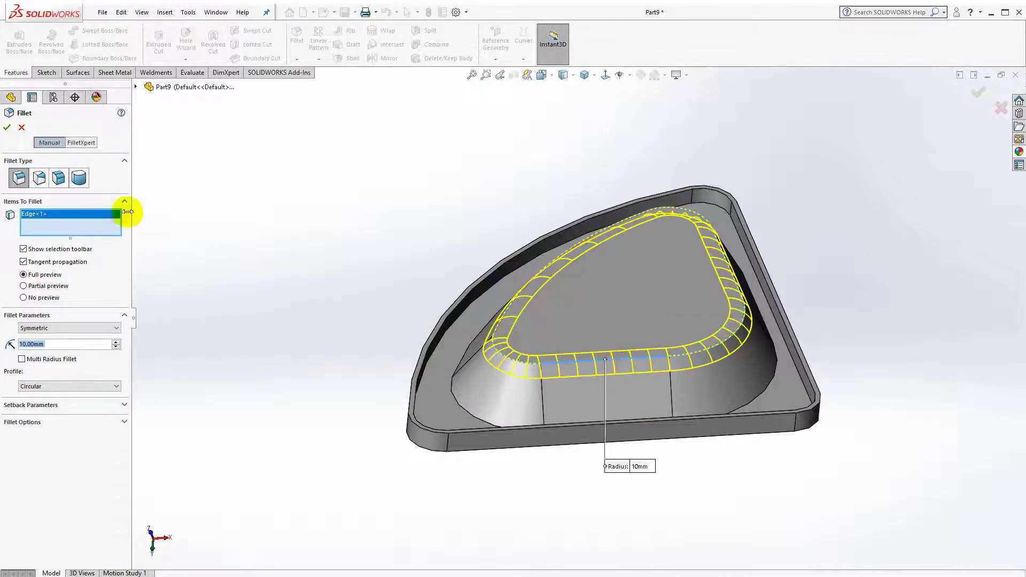
left_click(6, 127)
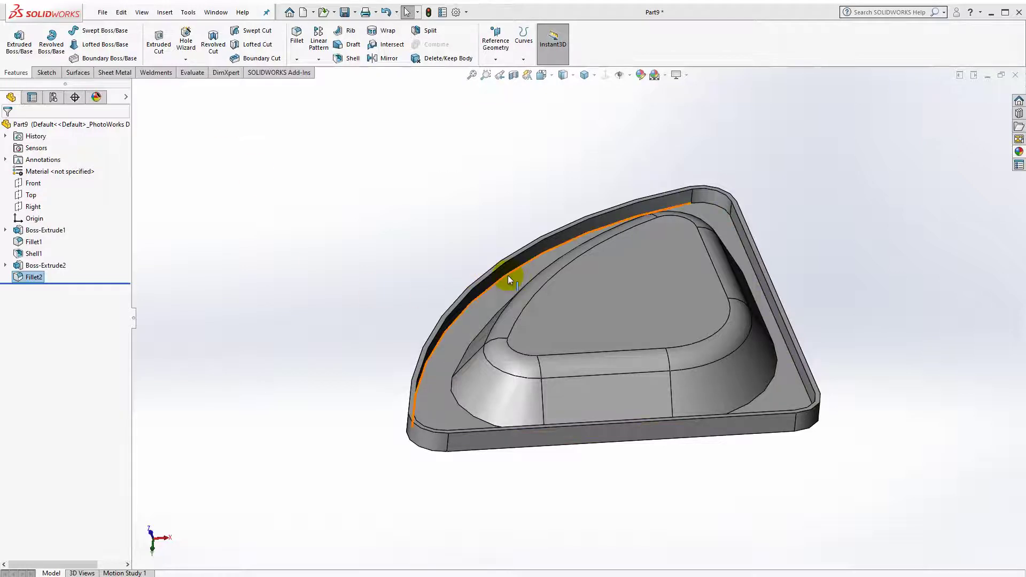
Step: On the plate's flat outer face, sketch three circles of about 7 to 8 mm radius, each centred on a rounded corner's arc centre
middle_click_drag(508, 275, 532, 207)
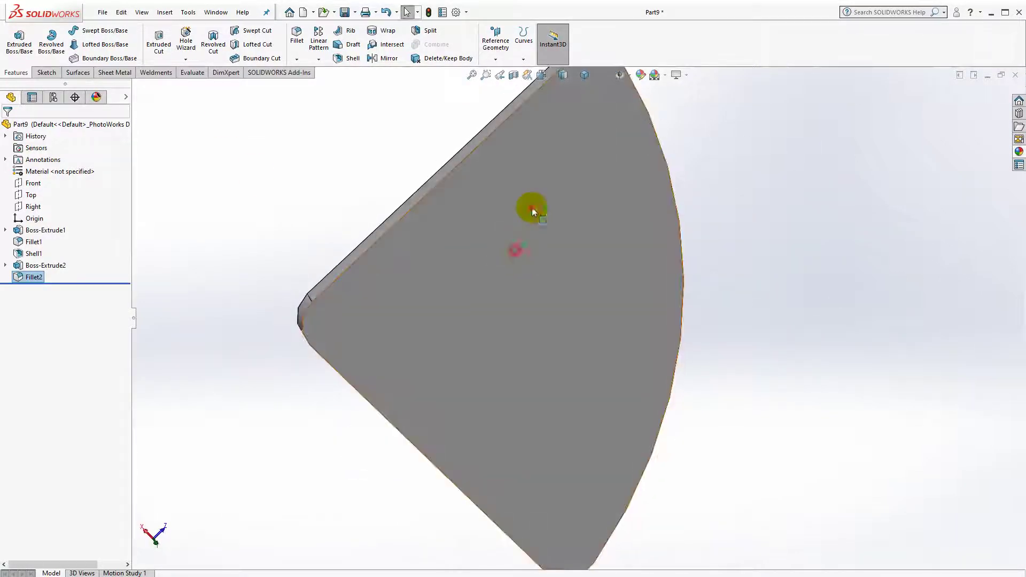
left_click(612, 98)
left_click(613, 79)
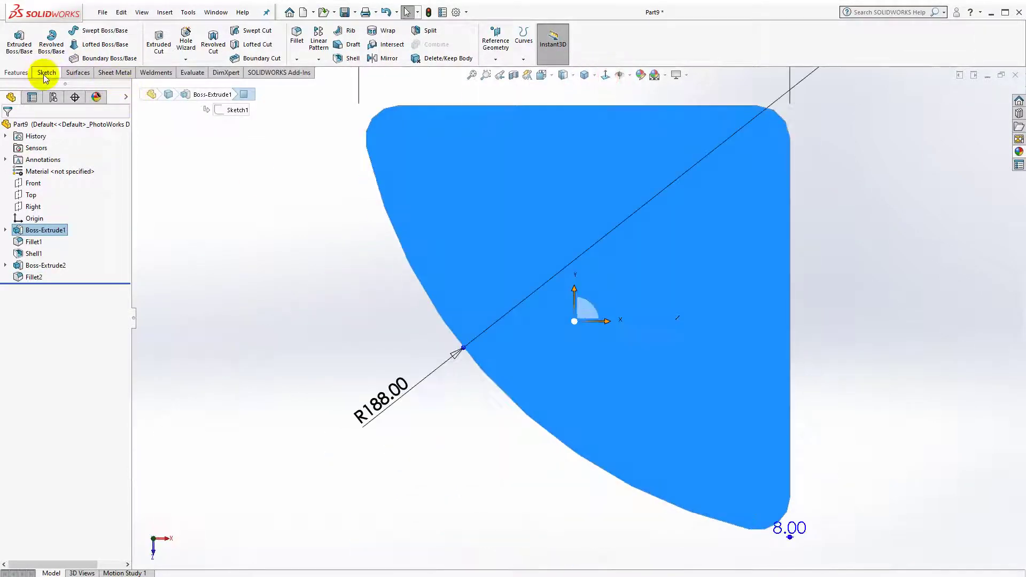
left_click(46, 72)
left_click(15, 36)
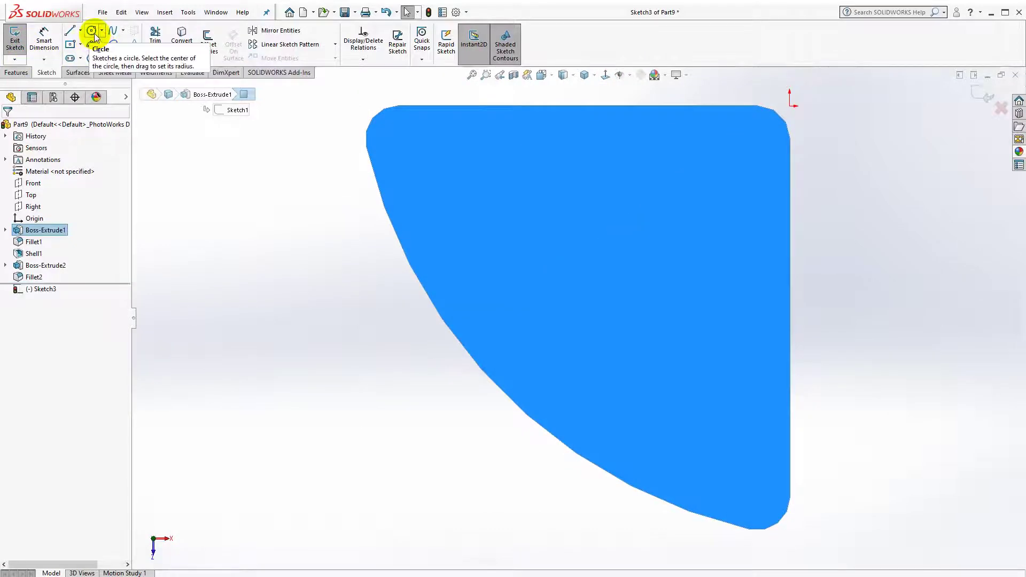
left_click(92, 30)
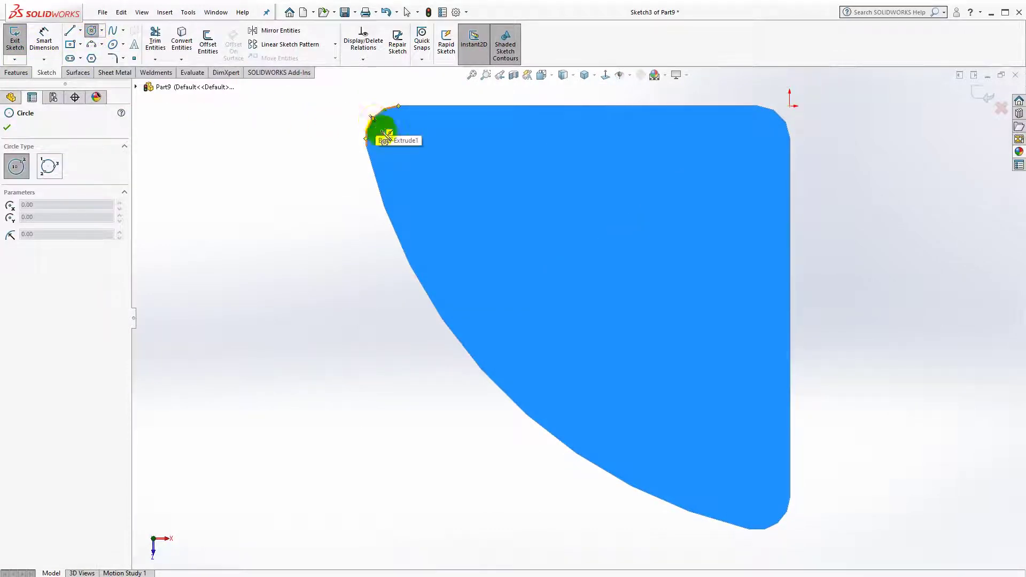
left_click(398, 139)
left_click(400, 157)
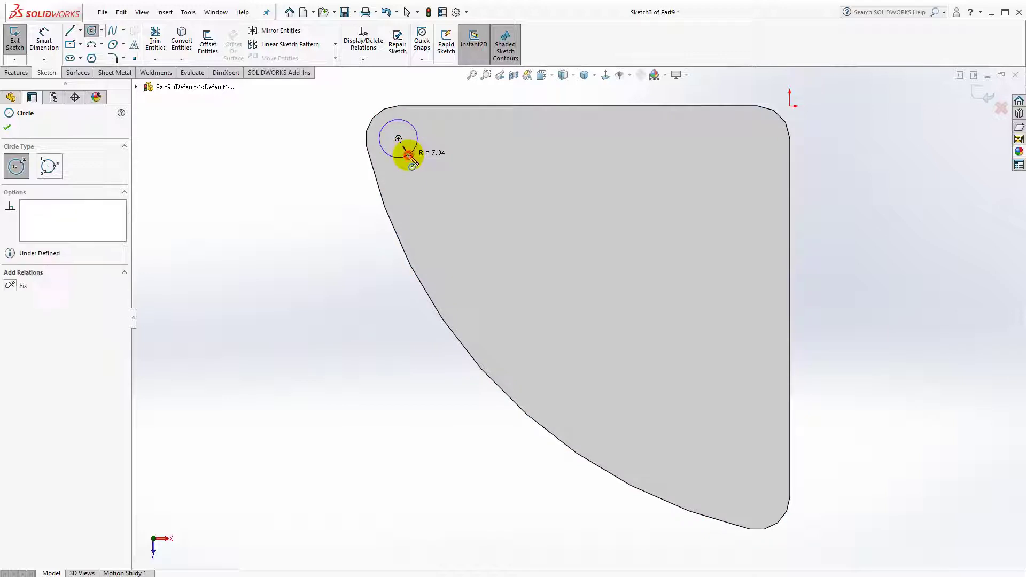
left_click(757, 139)
left_click(757, 160)
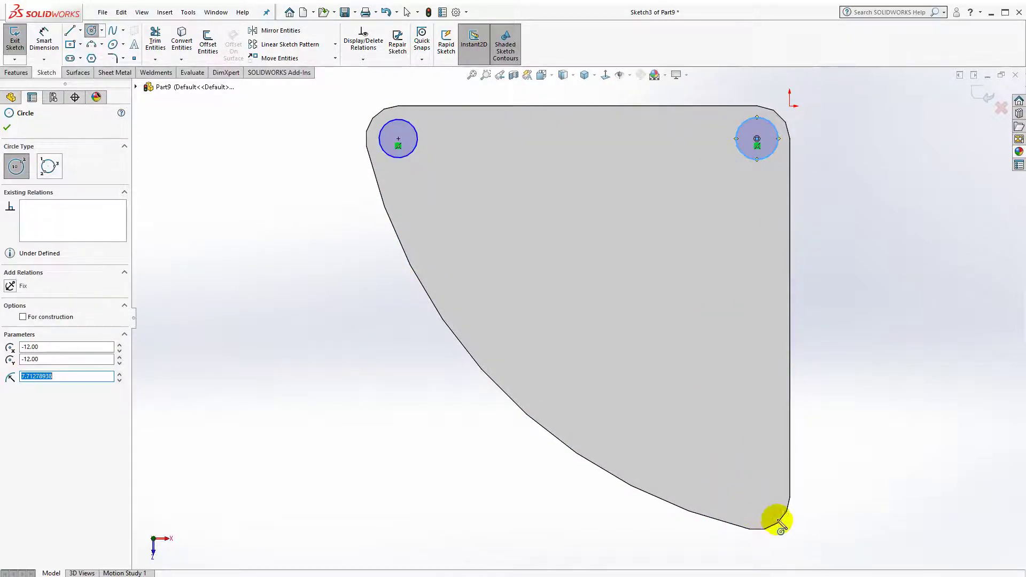
left_click(757, 497)
left_click(757, 478)
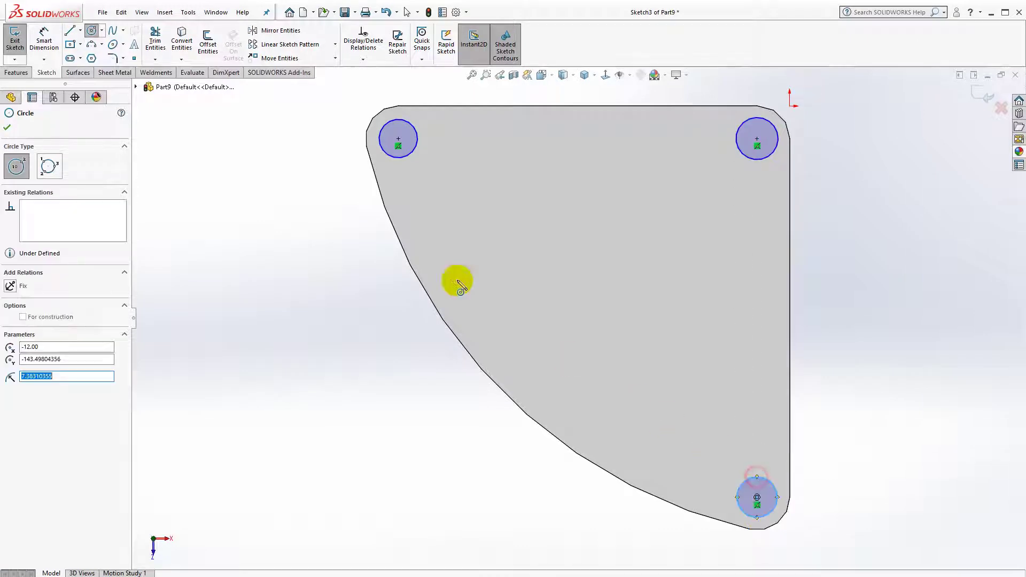
left_click(7, 128)
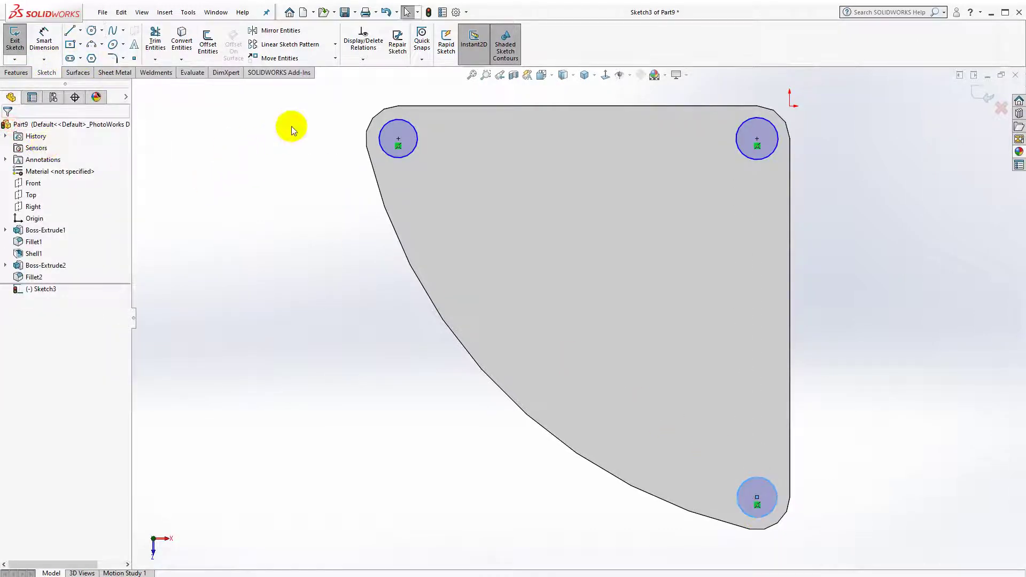
Step: Make the three corner circles equal and set their diameter to 8.8+1.9+1.9 mm
mouse_move(308, 105)
left_mouse_down()
mouse_move(719, 407)
mouse_move(856, 569)
mouse_move(846, 538)
left_mouse_up()
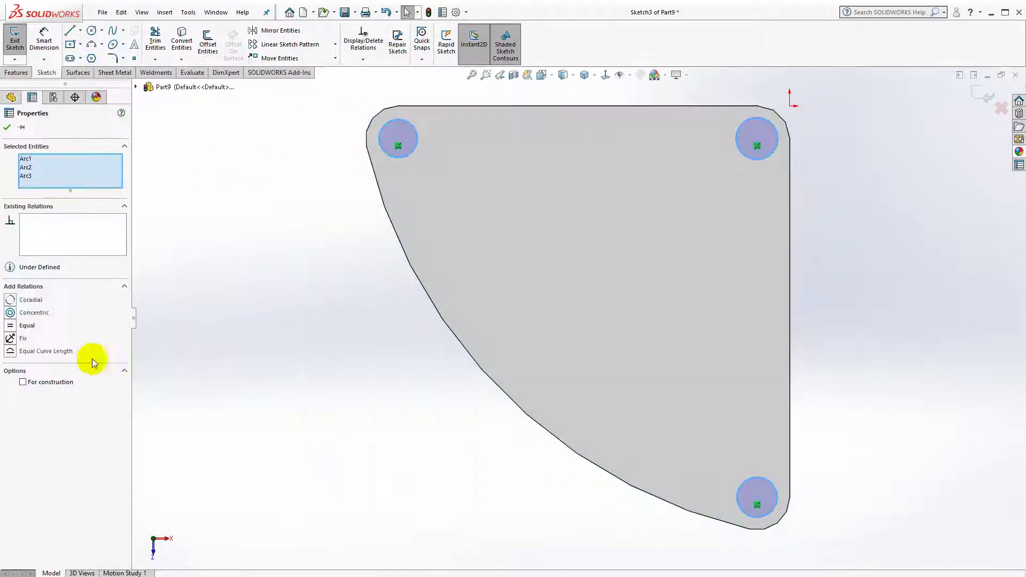
left_click(15, 325)
left_click(44, 40)
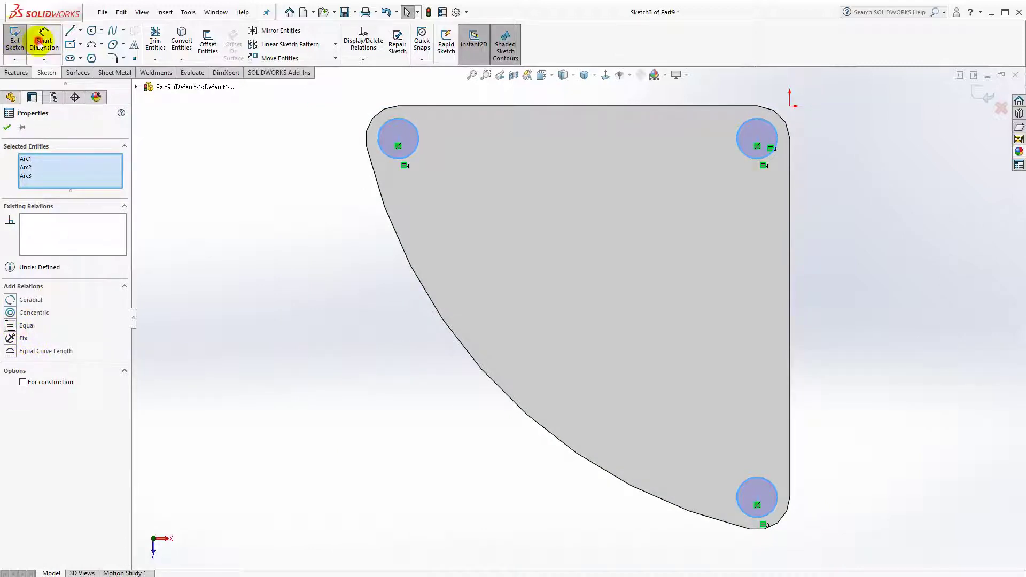
left_click(416, 152)
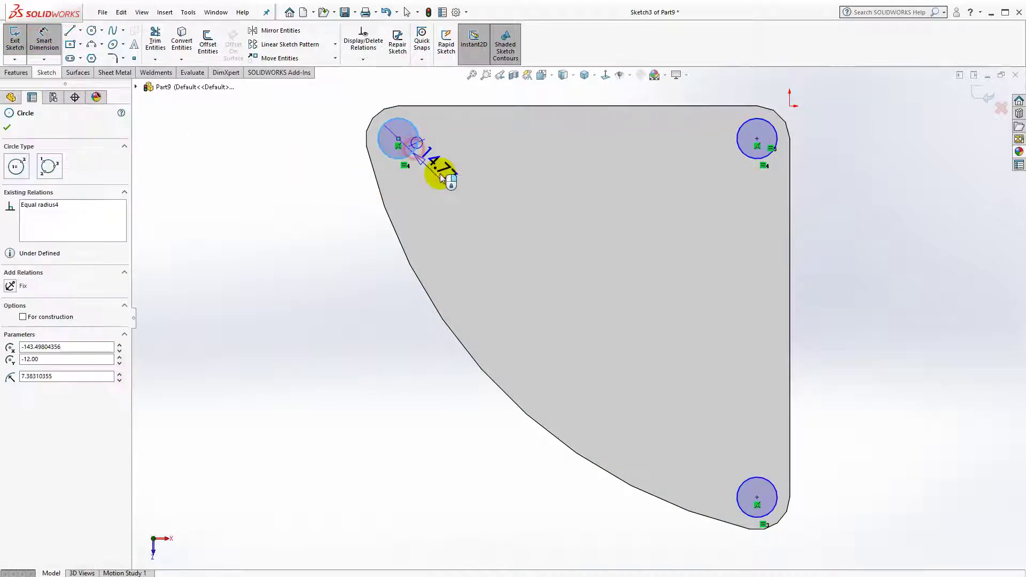
left_click(441, 179)
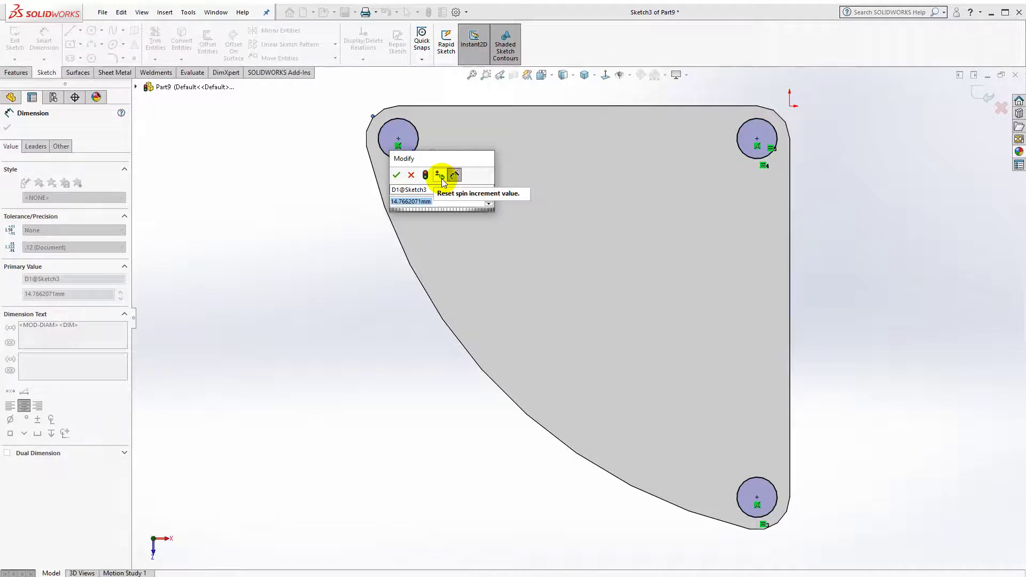
type("8.")
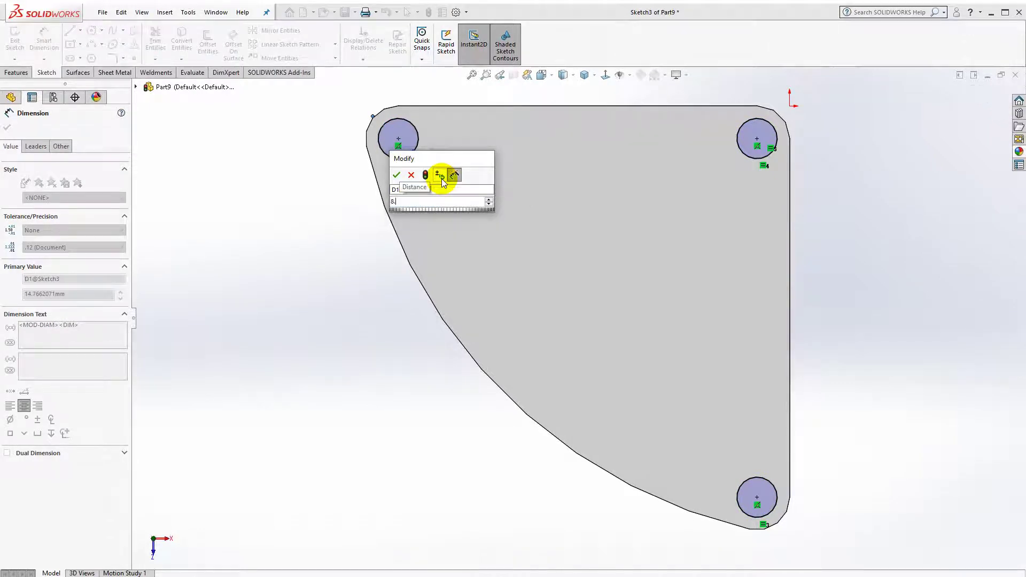
type("8+1.9+")
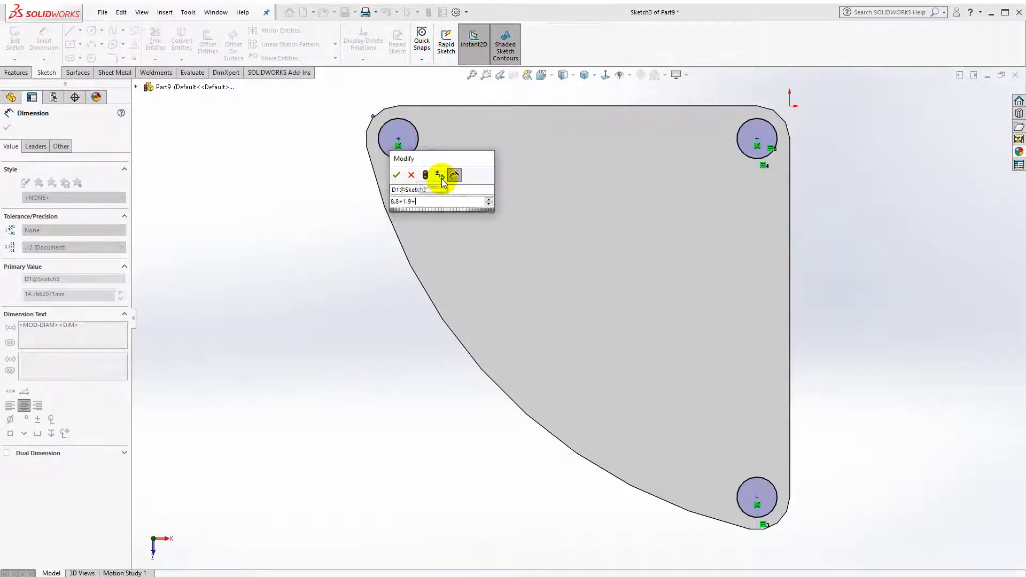
type("1.9")
key("Return")
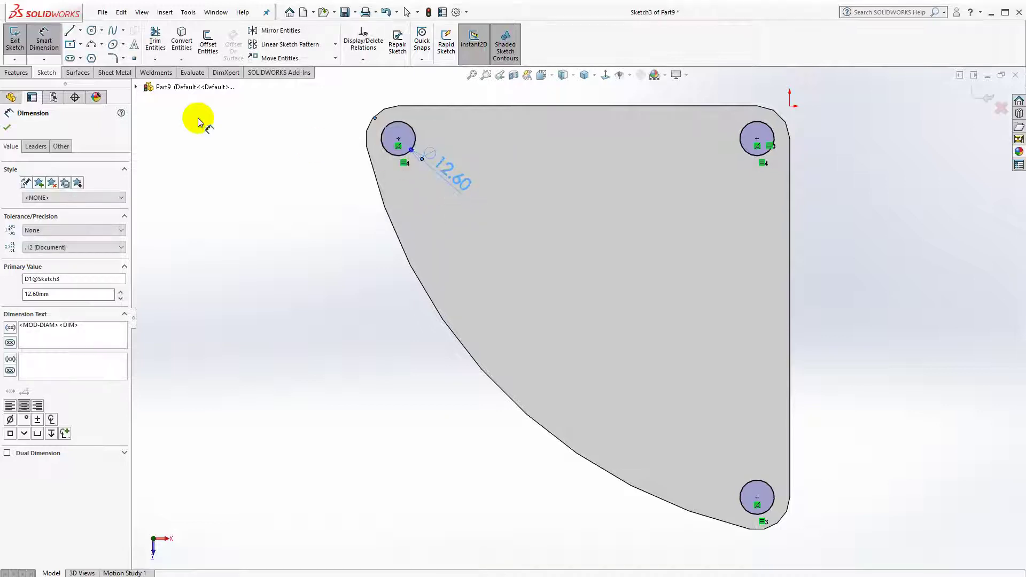
Step: Extrude the three circles 18 mm in the reversed direction, through the plate towards the drafted boss side
left_click(16, 72)
left_click(19, 42)
middle_click_drag(365, 283, 74, 187)
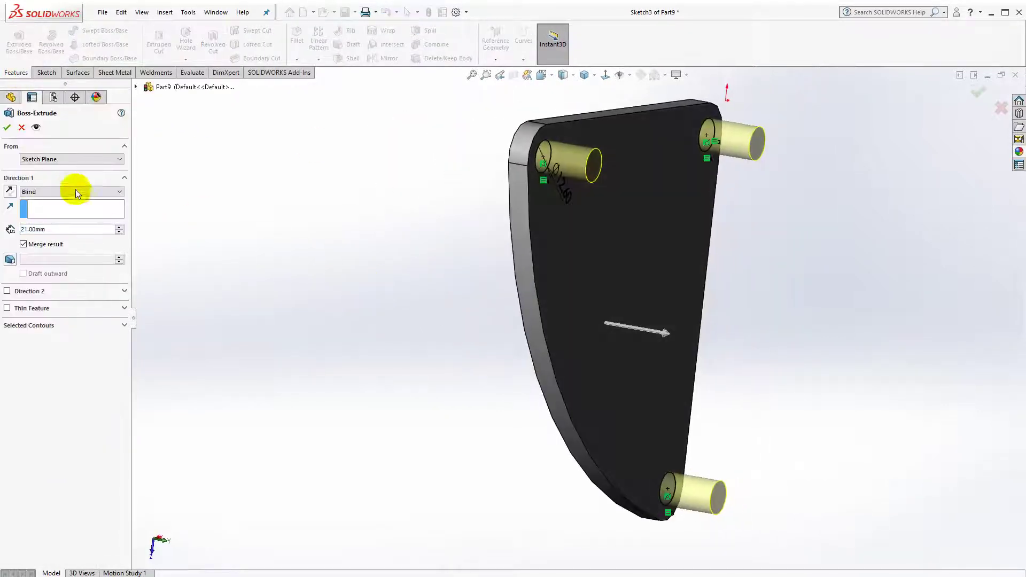
left_click(9, 191)
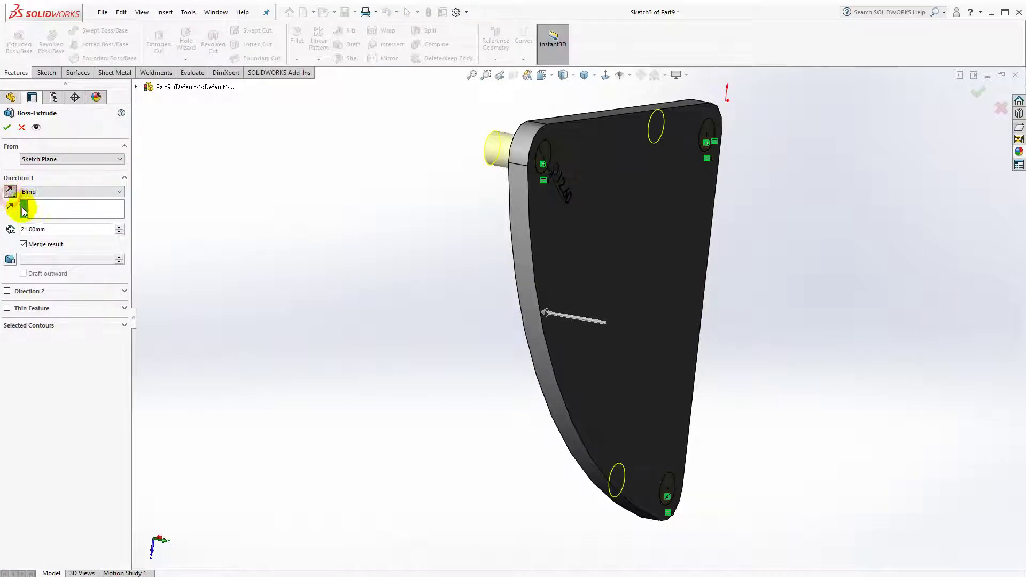
double_click(54, 229)
type("18")
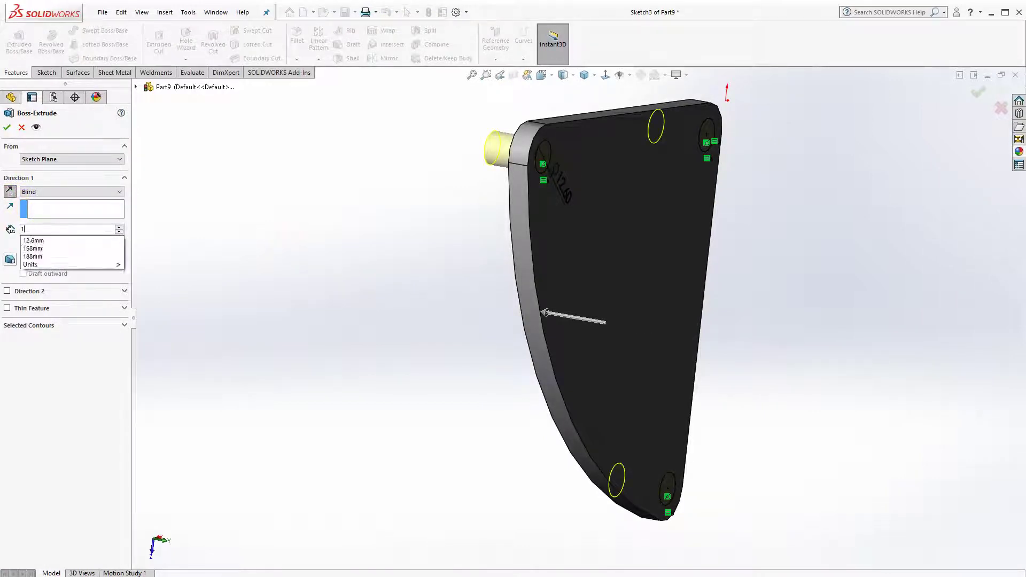
key("Return")
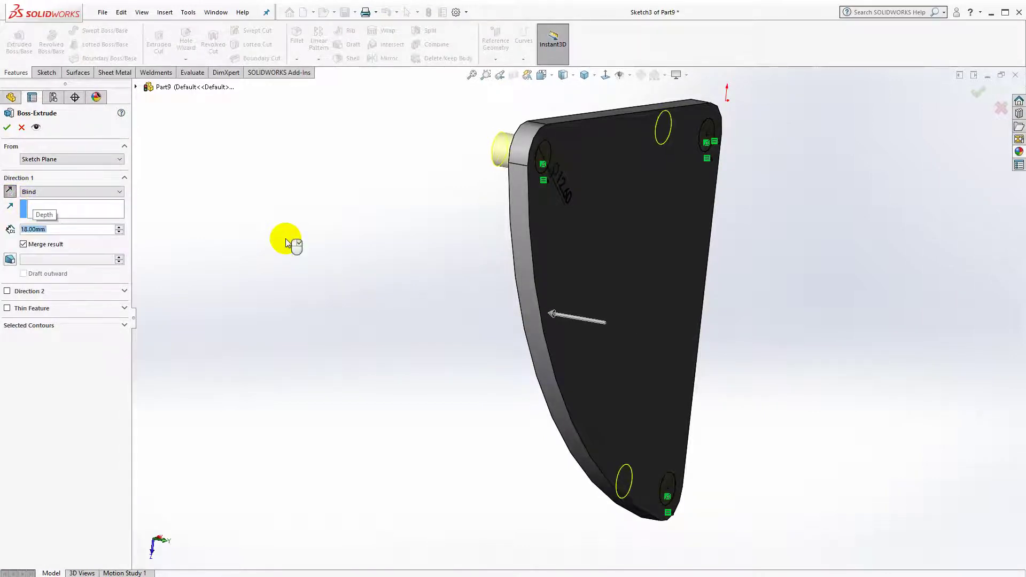
left_click(7, 129)
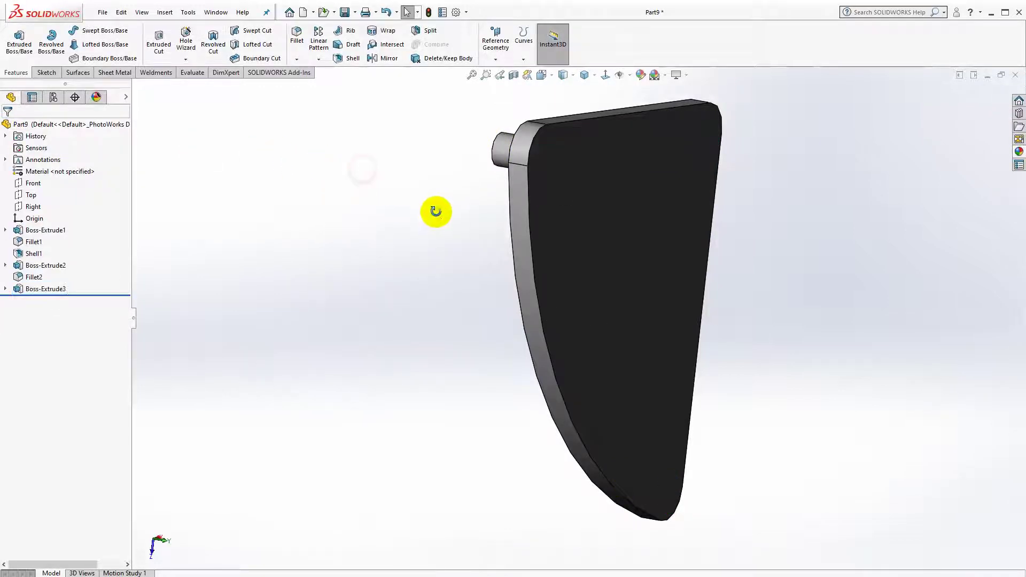
Step: Shell the part to 1.9 mm thickness, removing the flat outer face and the end faces of the three corner posts
middle_click_drag(436, 211, 367, 149)
left_click(339, 58)
left_click(434, 266)
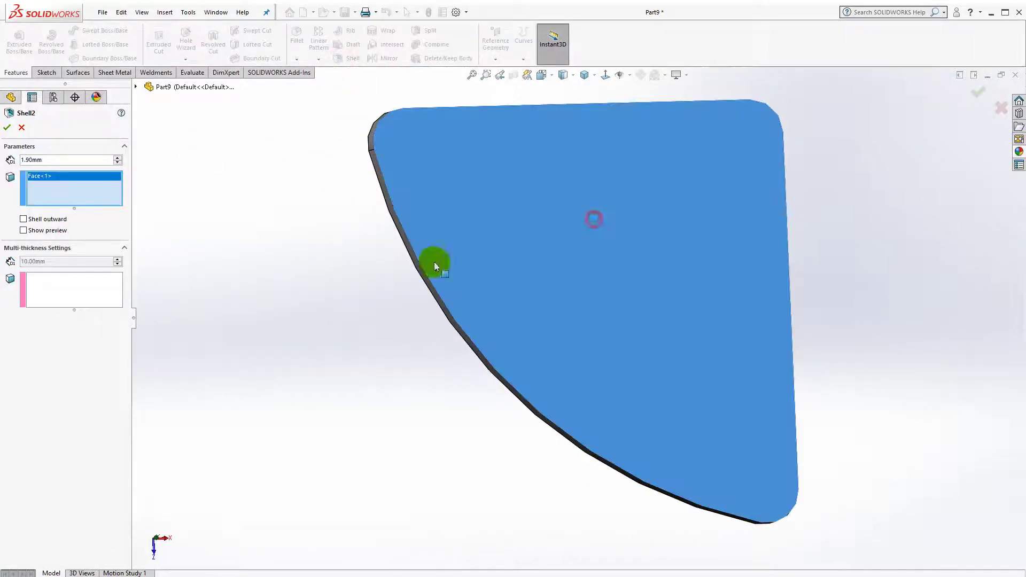
middle_click_drag(435, 267, 716, 193)
left_click(753, 137)
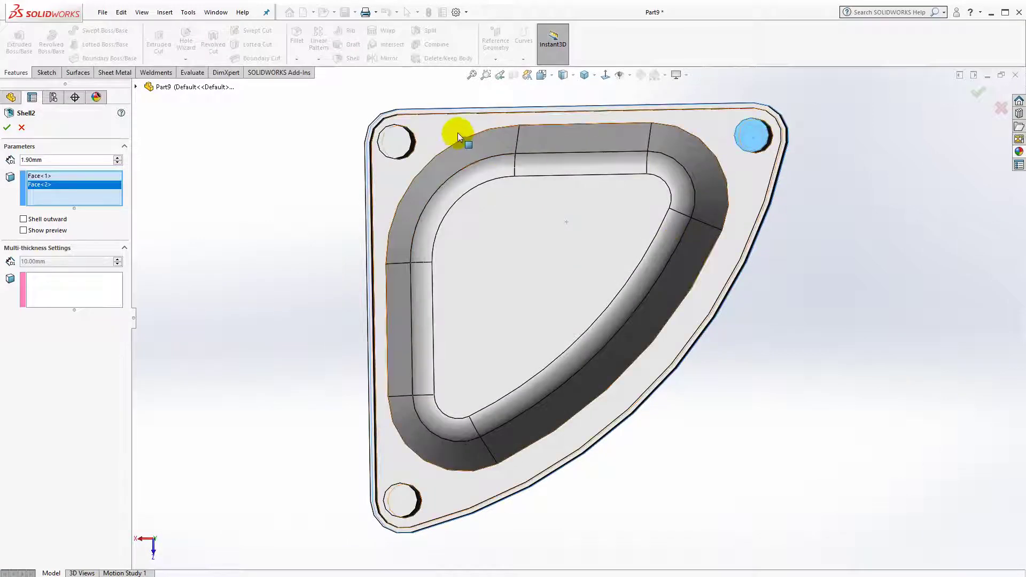
left_click(395, 141)
left_click(401, 499)
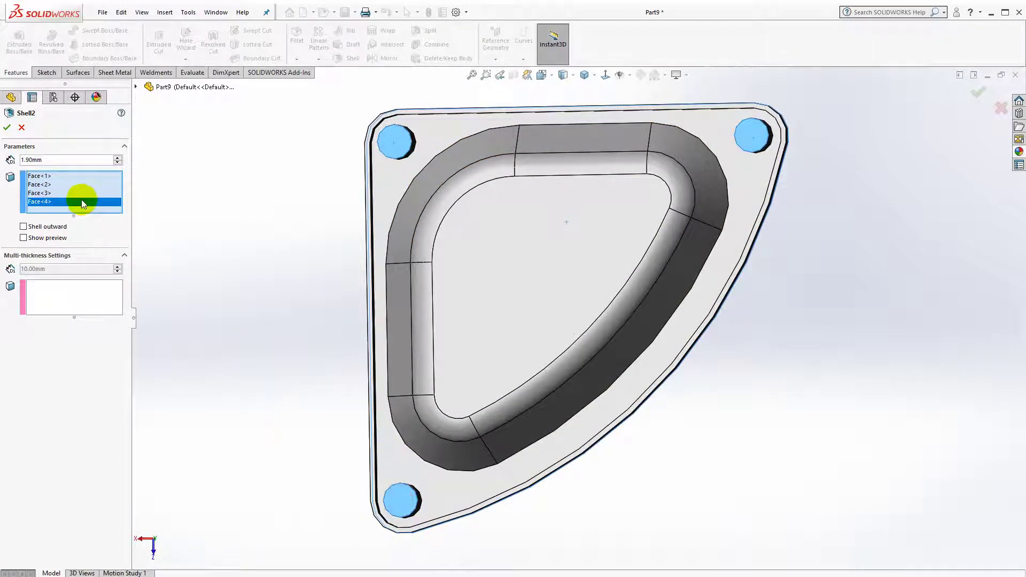
left_click(7, 128)
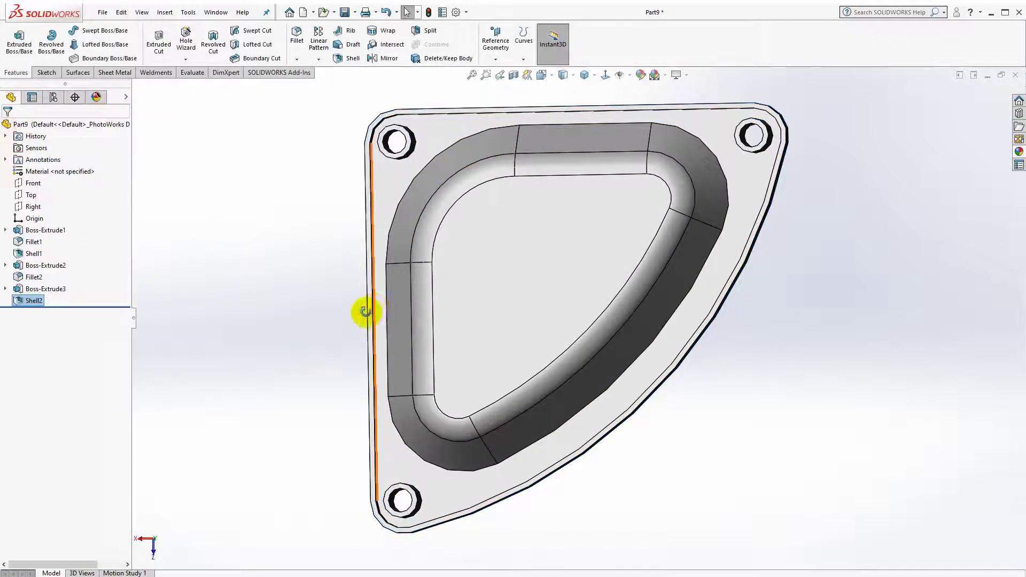
Step: Measure the bore diameter of one hollow corner post
middle_click_drag(367, 309, 372, 258)
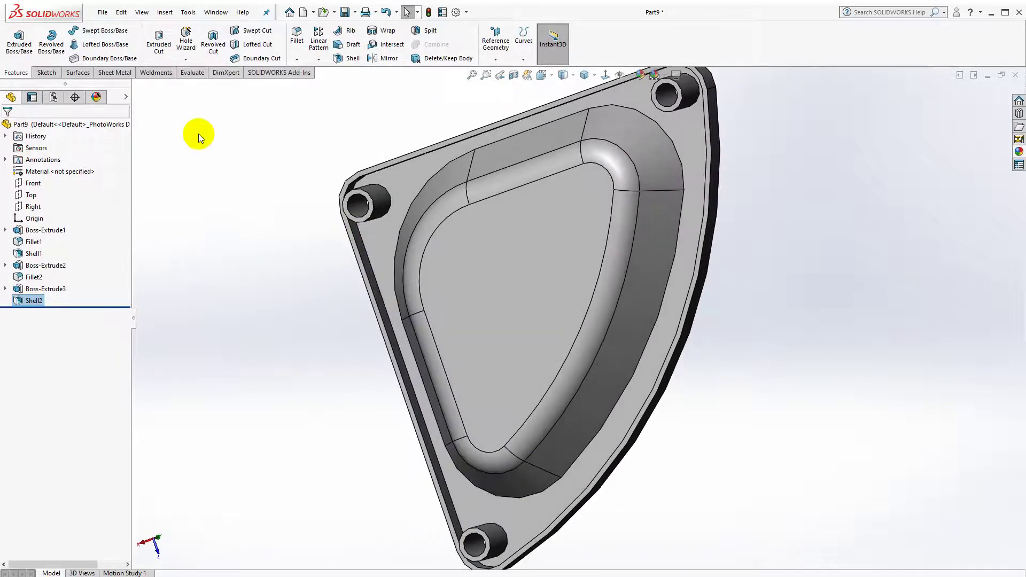
left_click(193, 73)
left_click(44, 38)
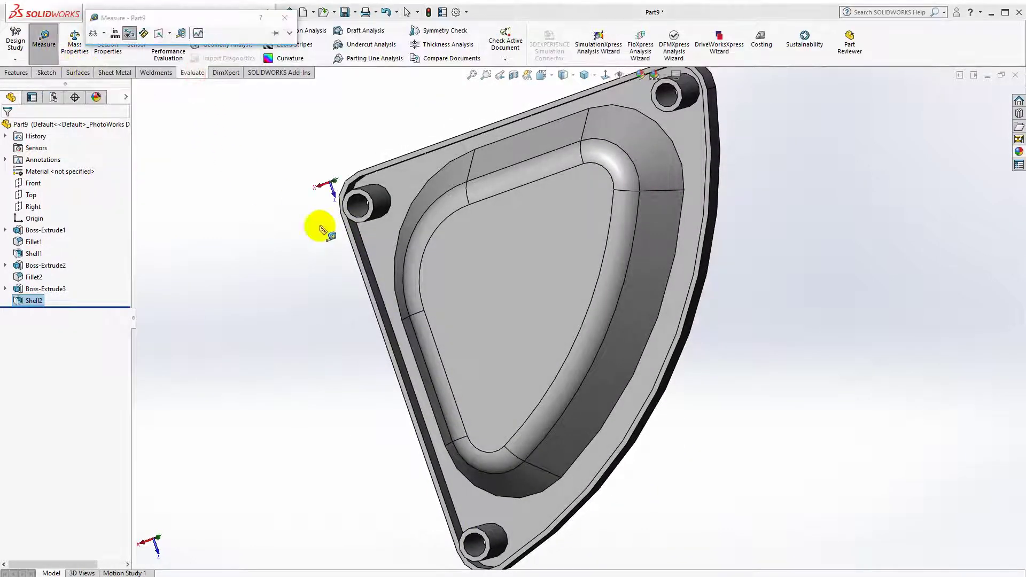
left_click(355, 210)
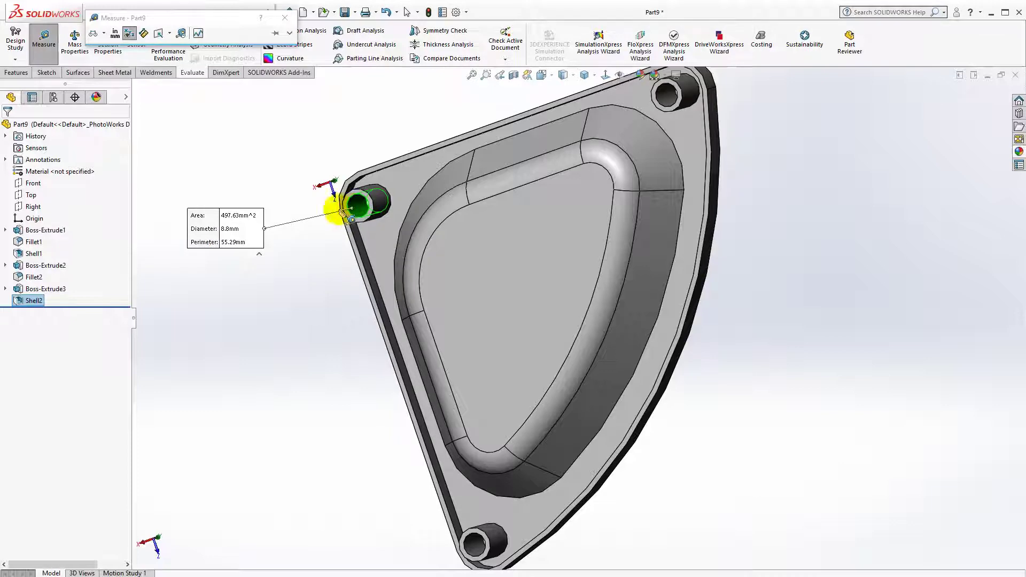
left_click(275, 166)
Step: Measure the radius of the fillet face around the floor of the recess, on the inner side of the boss
middle_click_drag(378, 249, 609, 277)
scroll(645, 241, "down", 5)
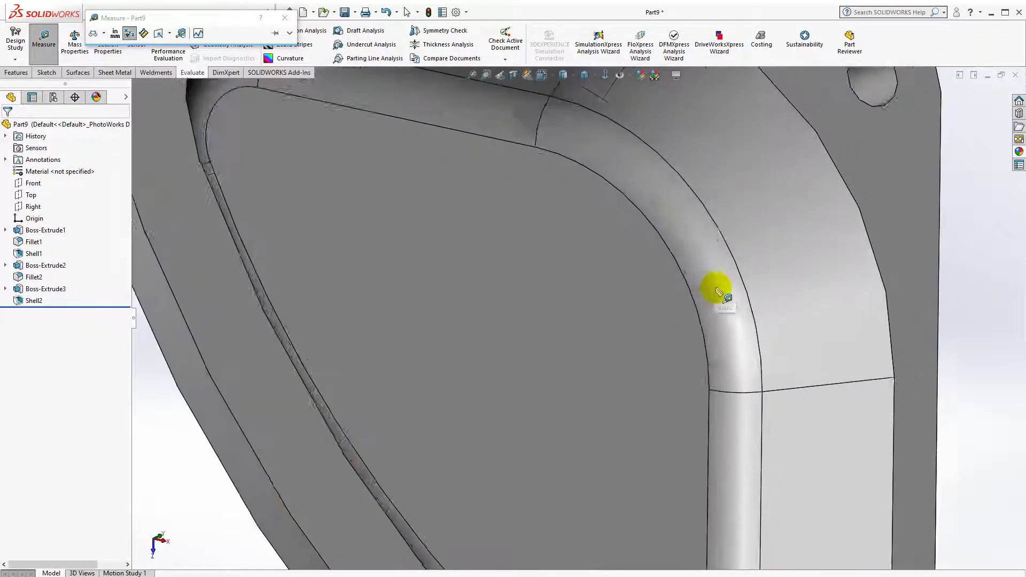
scroll(719, 291, "down", 2)
left_click(740, 500)
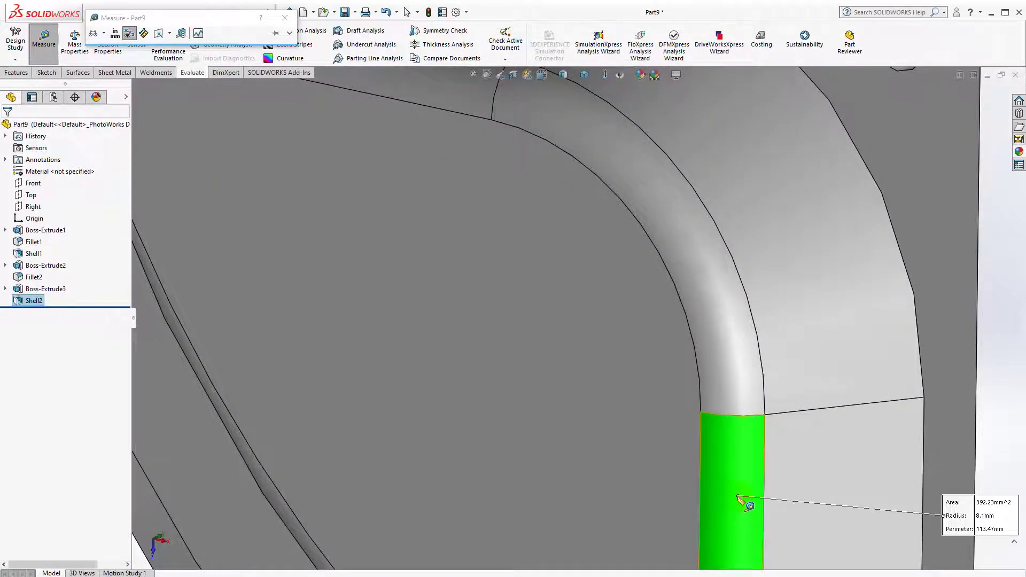
scroll(740, 500, "up", 3)
scroll(850, 465, "up", 2)
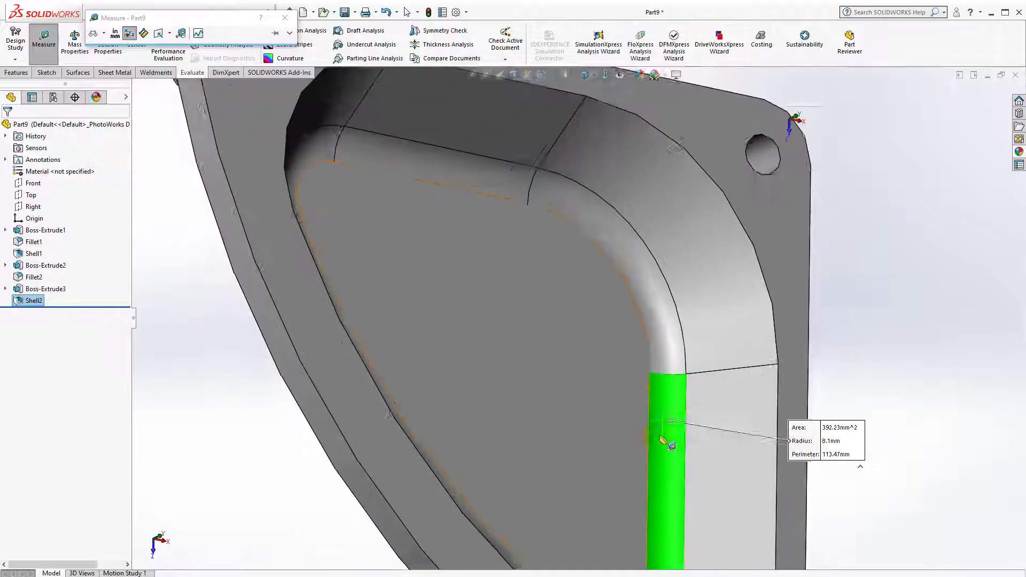
scroll(615, 368, "up", 1)
left_click(285, 17)
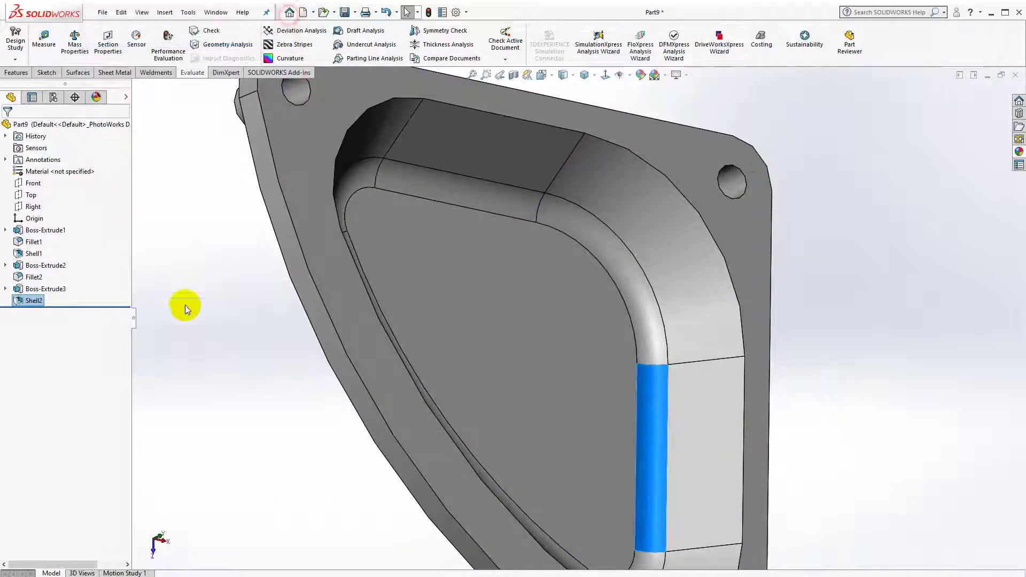
Step: Edit the fillet around the boss's flat top edge and set its radius to 10+1.9 mm
left_click(21, 289)
mouse_move(314, 339)
middle_mouse_down()
mouse_move(345, 339)
mouse_move(434, 296)
middle_mouse_up()
scroll(434, 295, "up", 2)
left_click(291, 384)
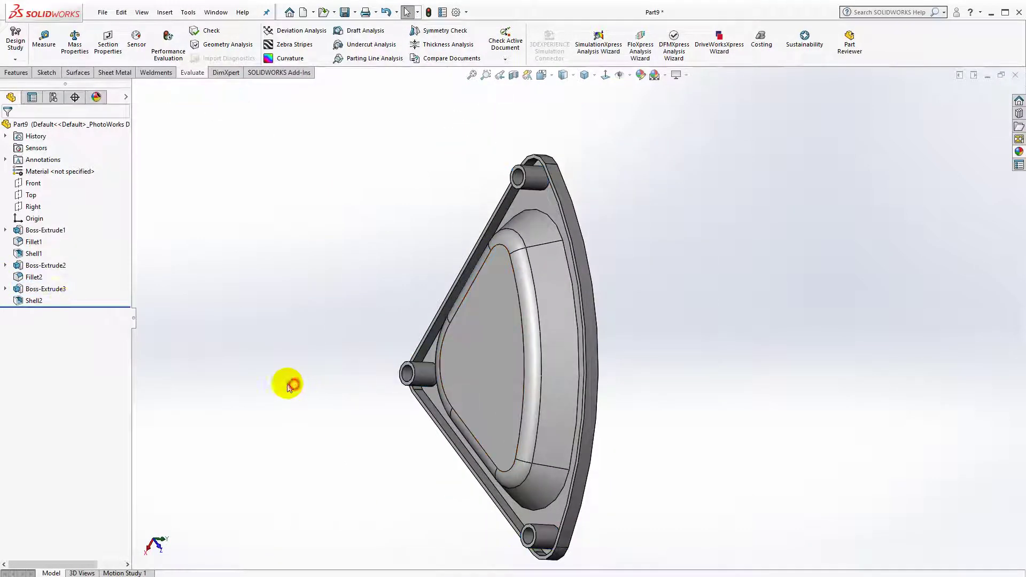
left_click(35, 269)
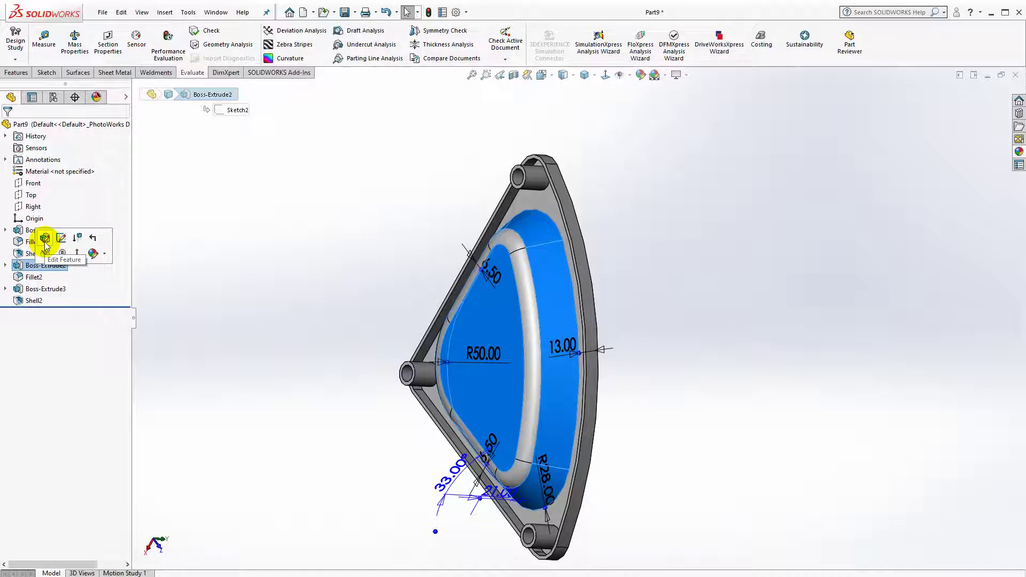
left_click(32, 277)
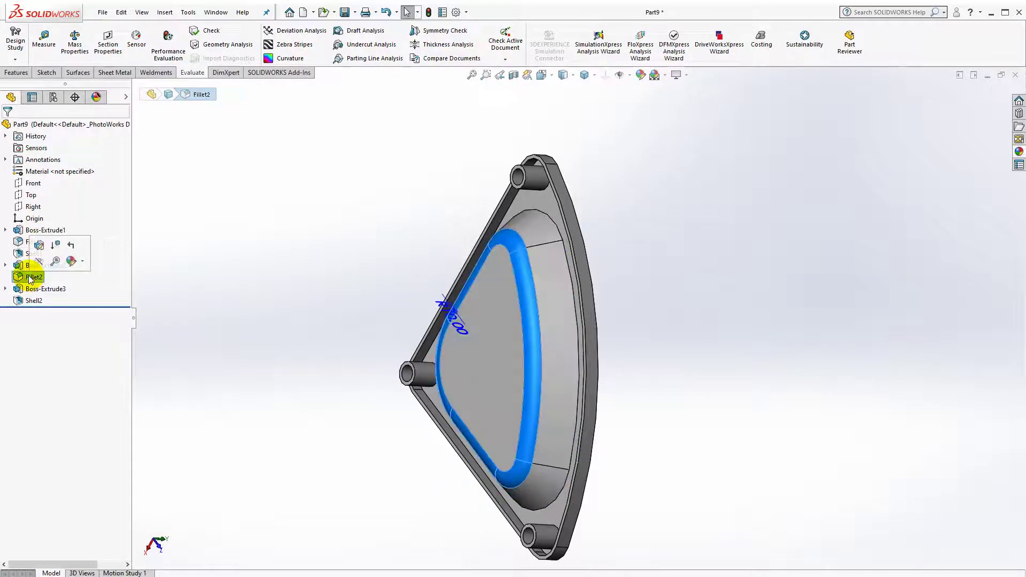
left_click(37, 248)
double_click(42, 331)
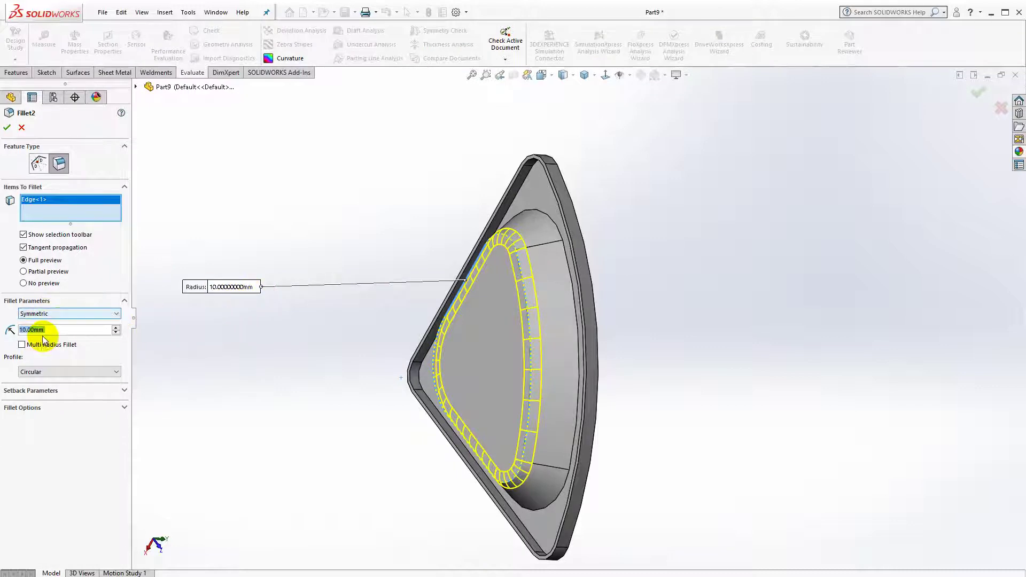
left_click(57, 329)
left_click_drag(54, 329, 16, 330)
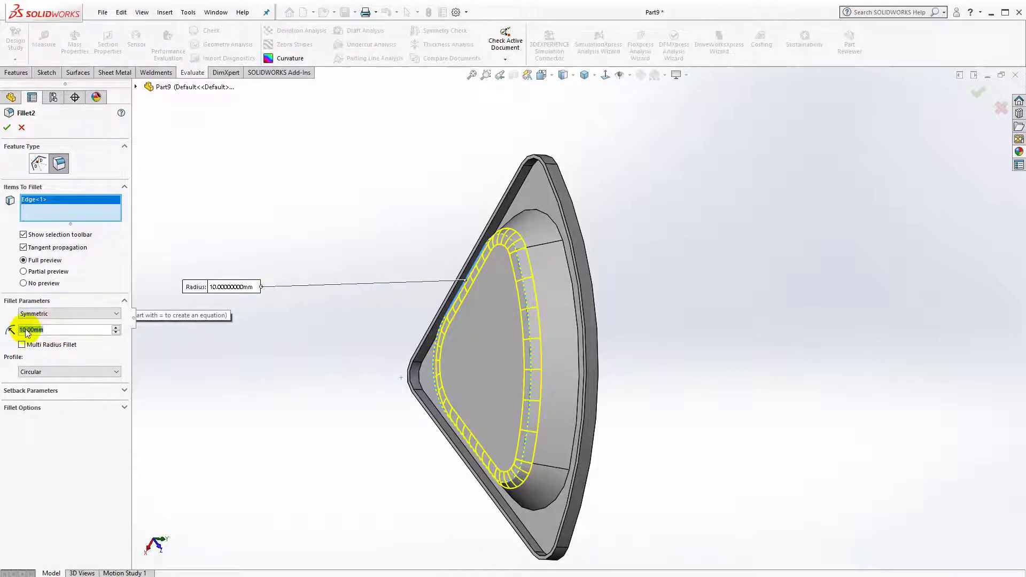
type("10+1.9")
key("Return")
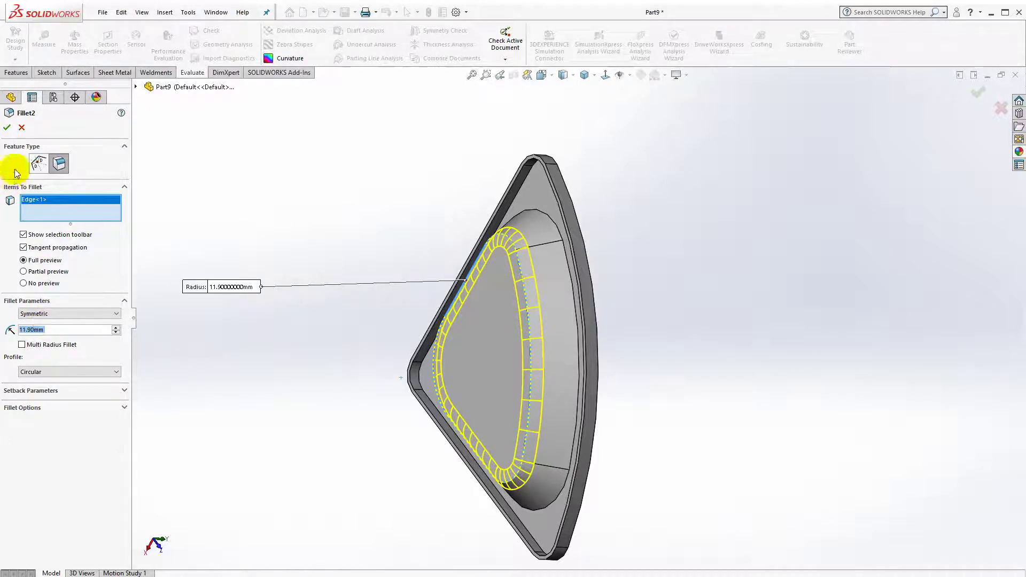
left_click(7, 128)
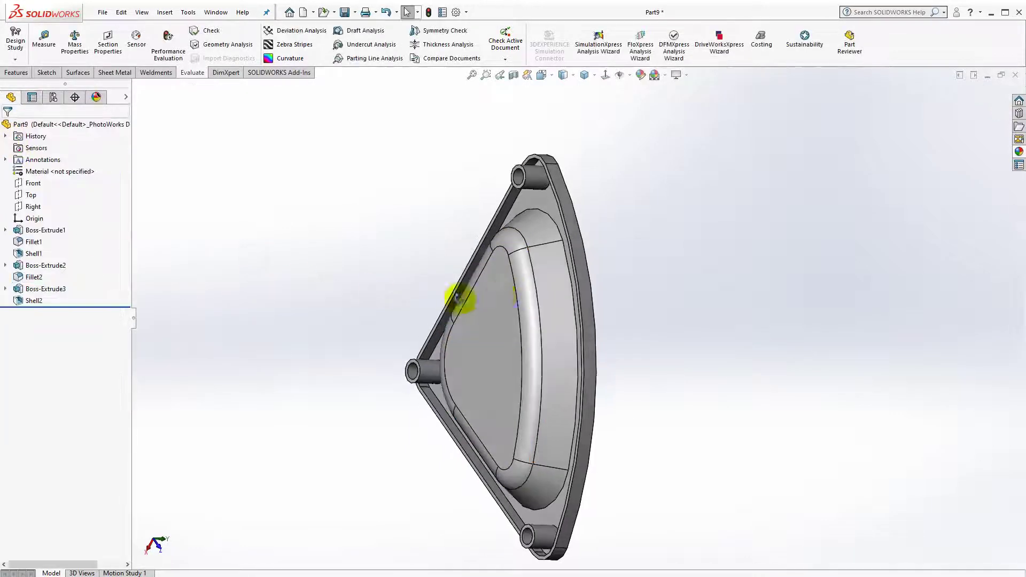
Step: Check the fillet radius inside the recess by measuring its face along a straight side
middle_click_drag(458, 298, 378, 273)
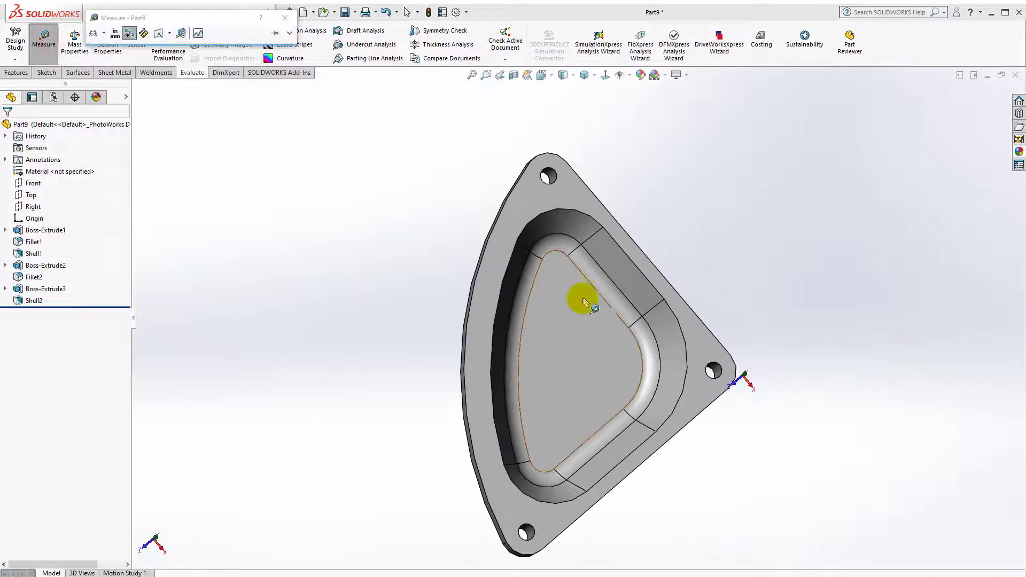
left_click(605, 288)
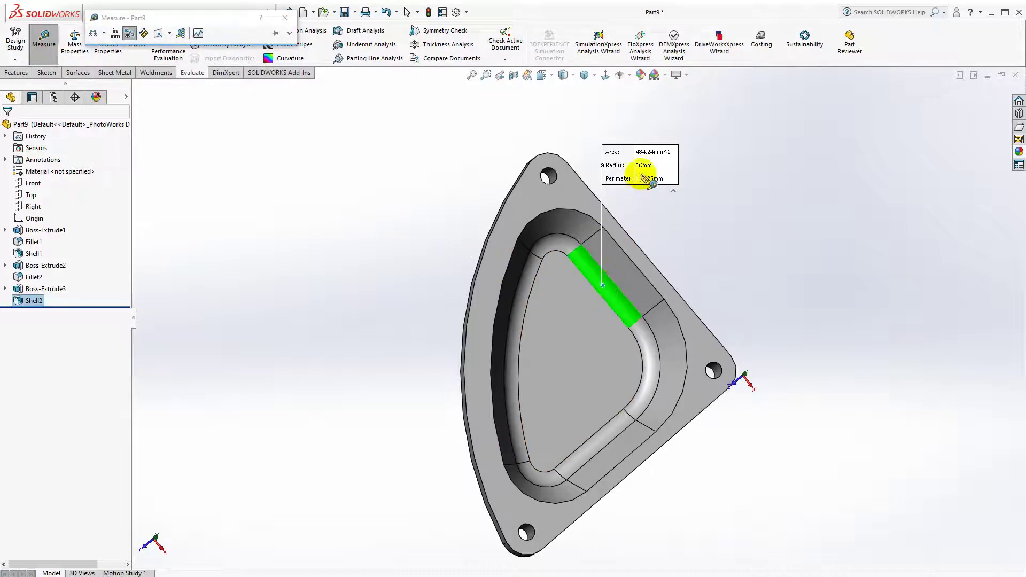
left_click(289, 21)
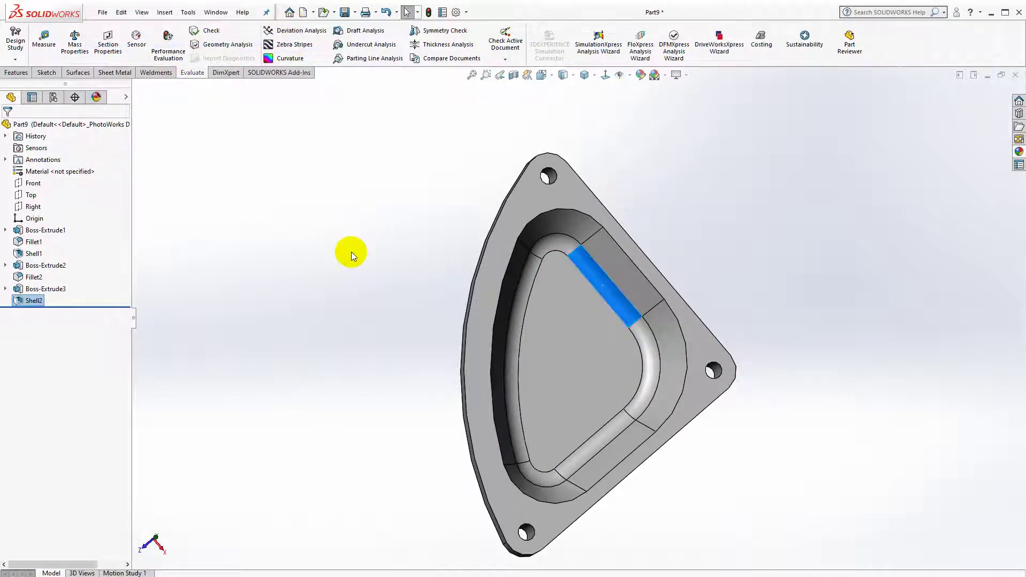
left_click(351, 252)
Step: Fillet the recess's opening edge and the plate's outer perimeter edge on the same face with a 2 mm radius
middle_click_drag(532, 354, 533, 323)
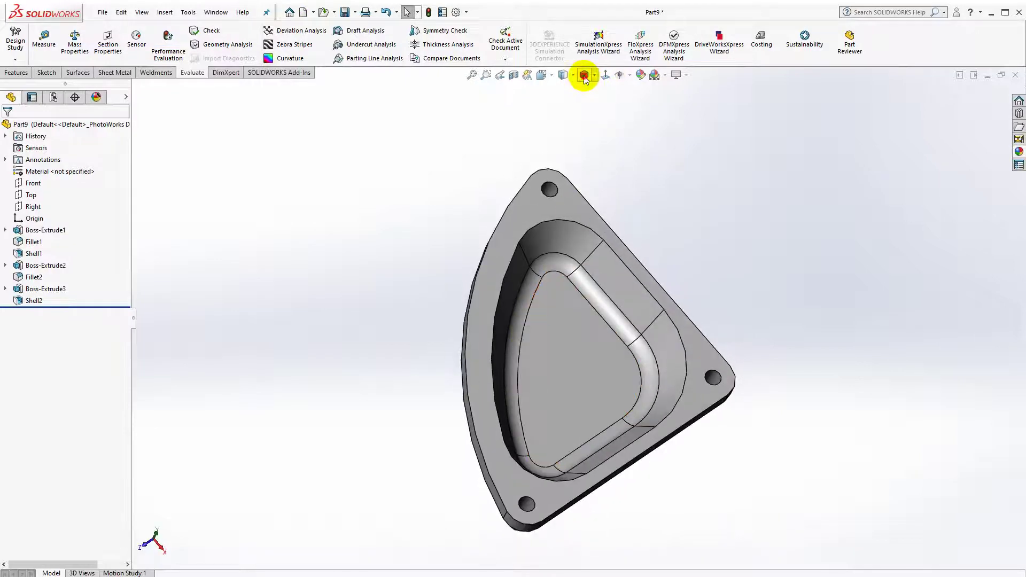
left_click(584, 77)
left_click(588, 91)
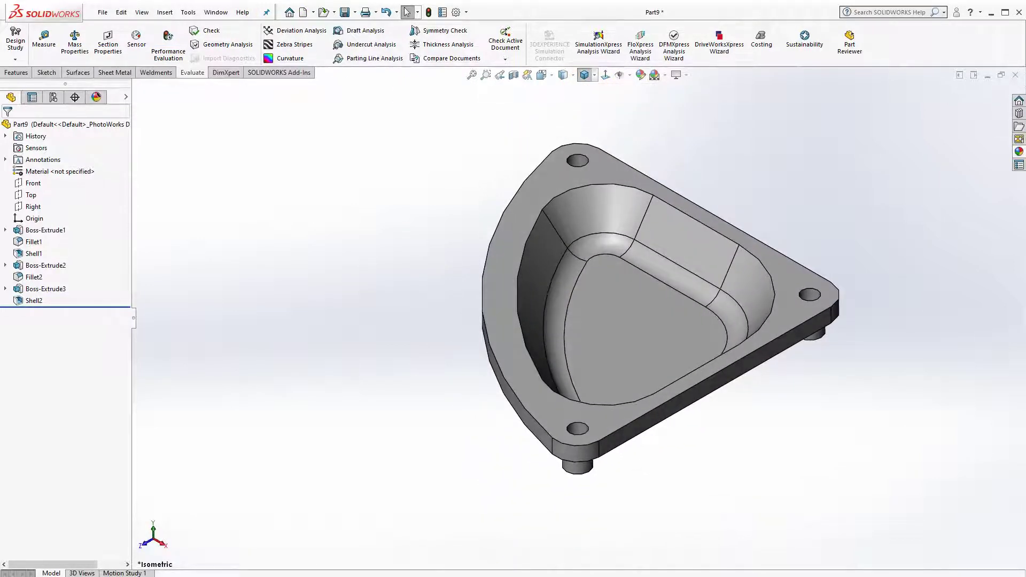
left_click(21, 75)
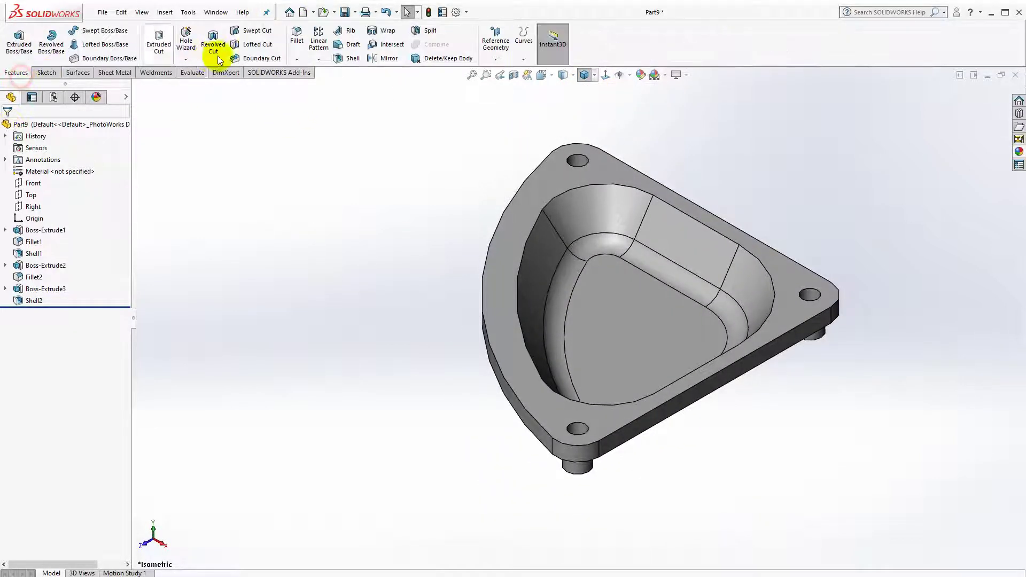
left_click(296, 36)
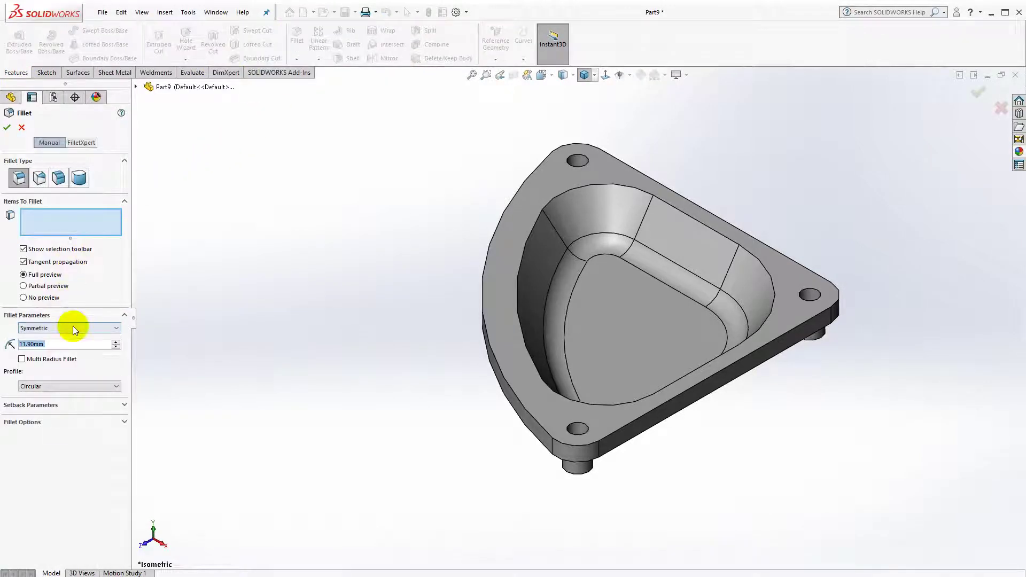
type("2")
key("Return")
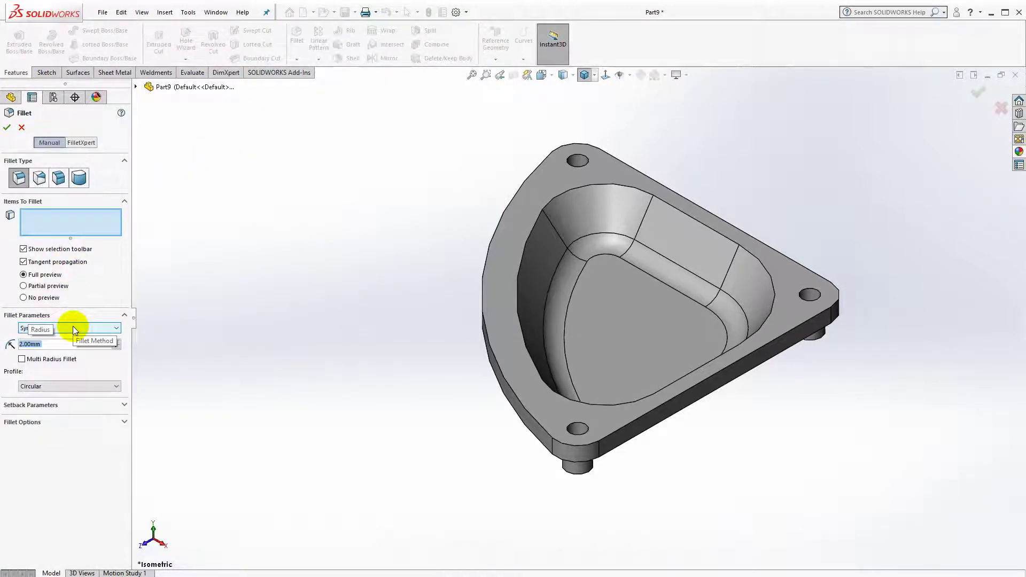
left_click(528, 352)
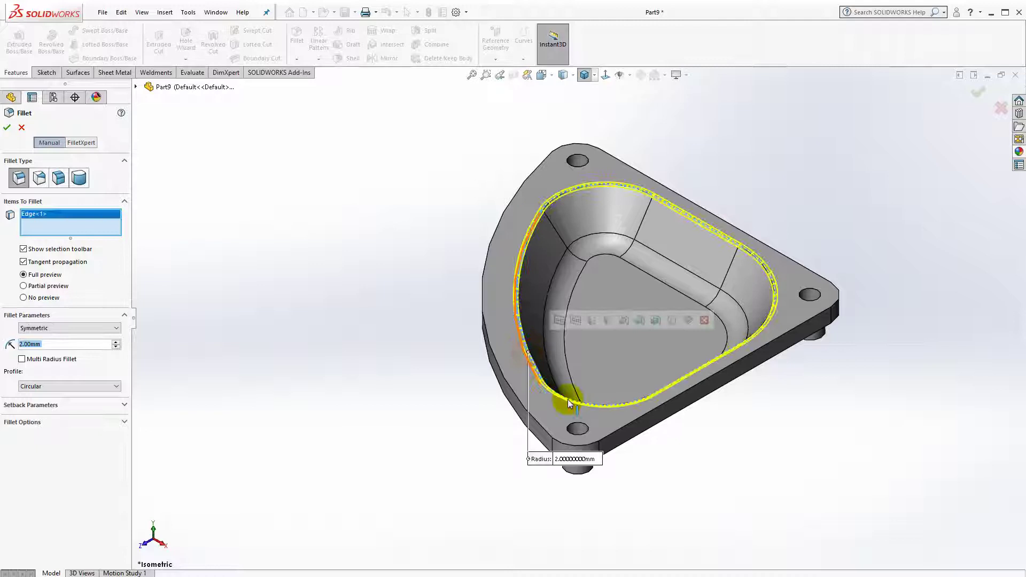
left_click(648, 414)
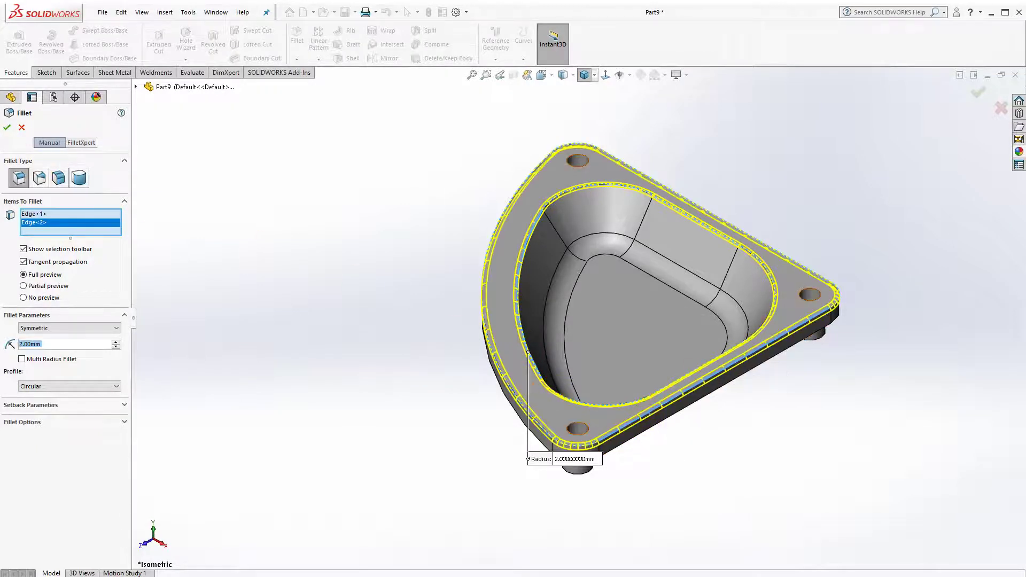
key("Return")
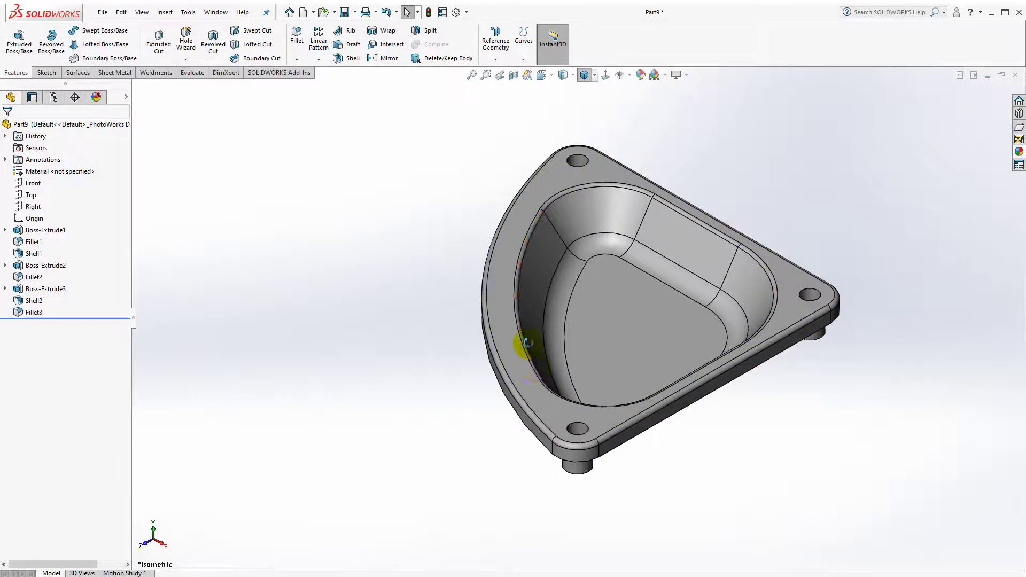
Step: On a corner post's end face, sketch a line about 44 mm long from one acute-corner post's centre to the neighbouring boss corner's arc centre
middle_click_drag(522, 348, 470, 165)
scroll(488, 165, "down", 6)
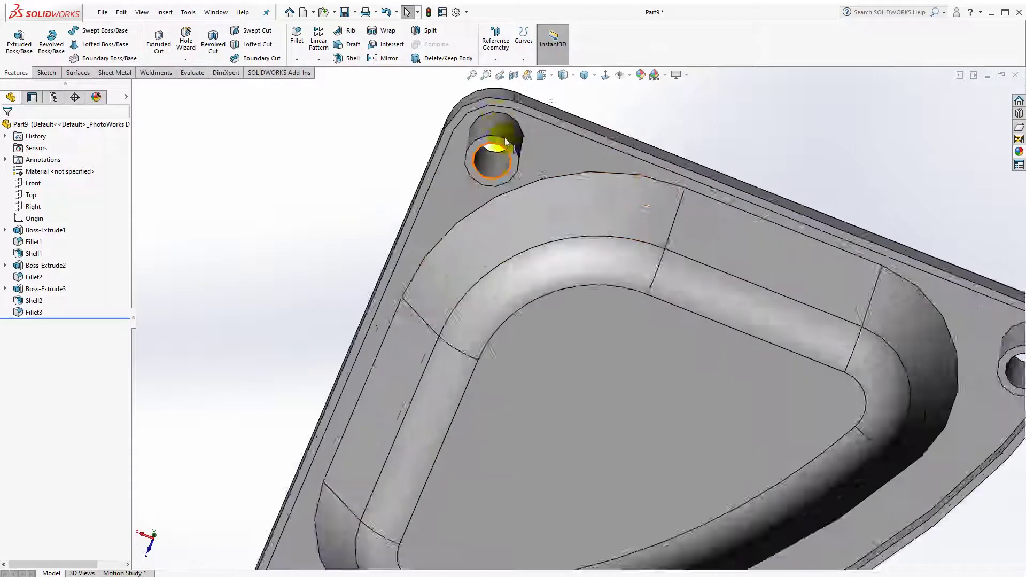
left_click(519, 177)
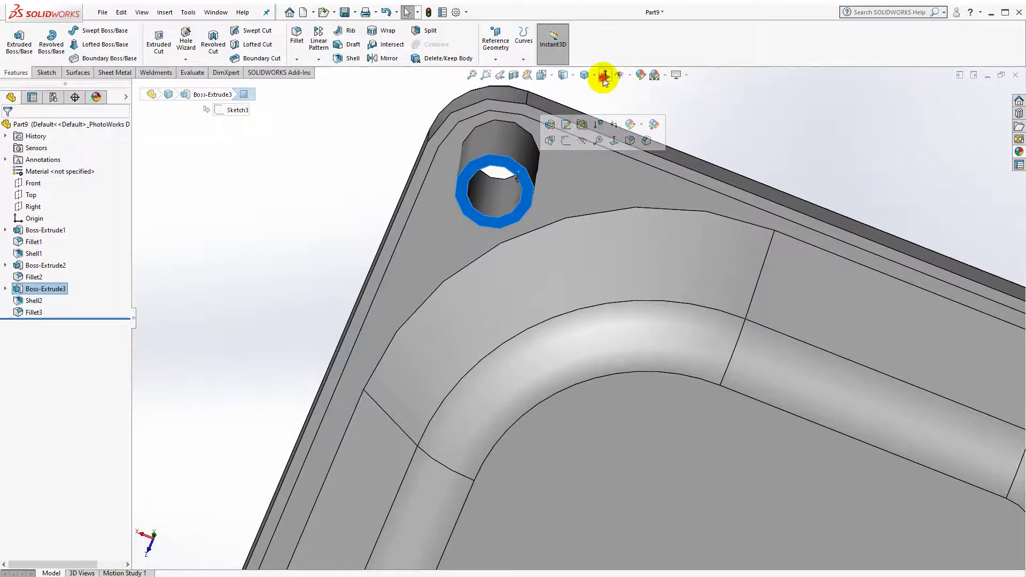
left_click(605, 75)
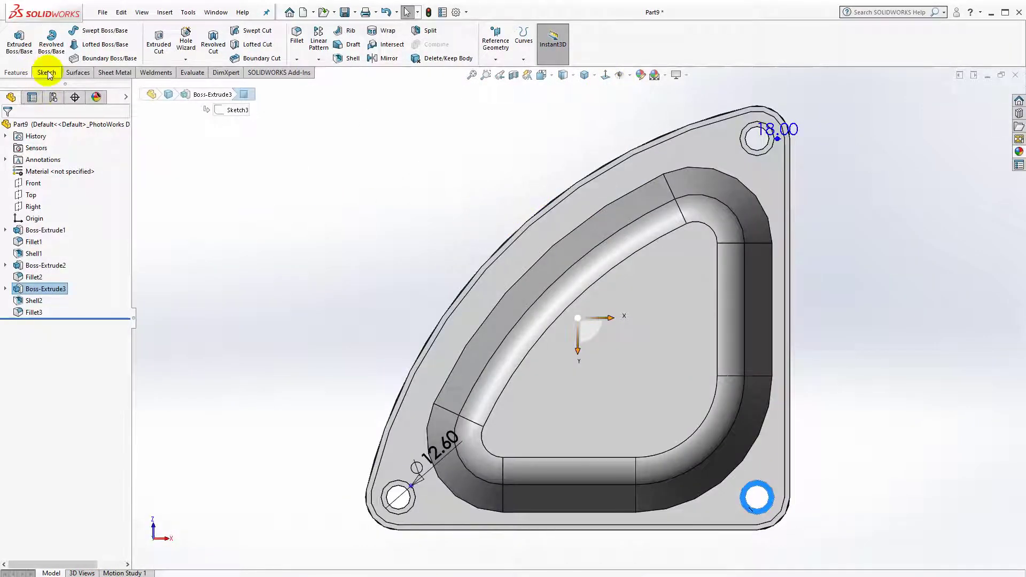
left_click(47, 73)
left_click(15, 37)
left_click(70, 31)
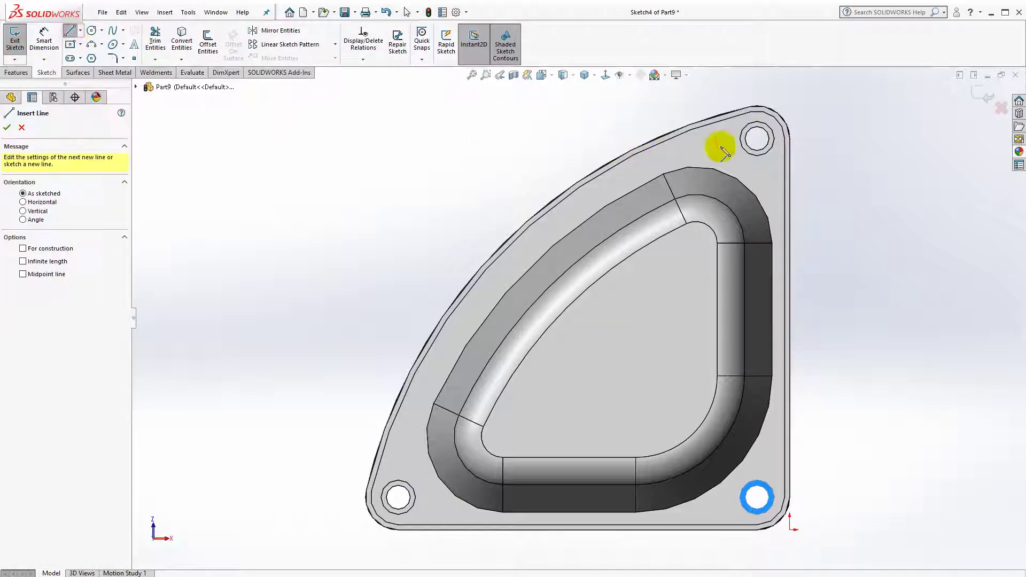
left_click(758, 139)
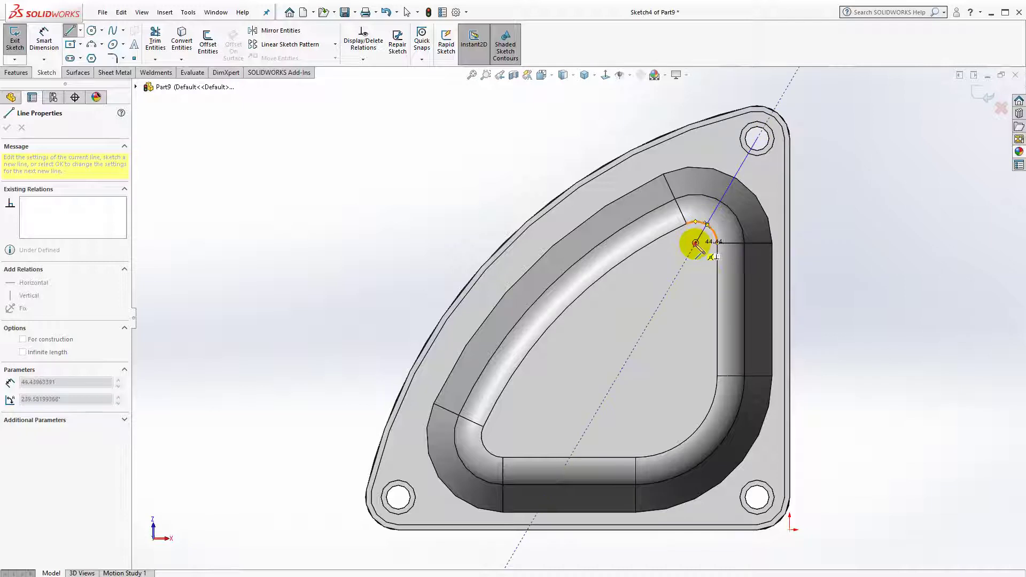
left_click(695, 243)
double_click(805, 442)
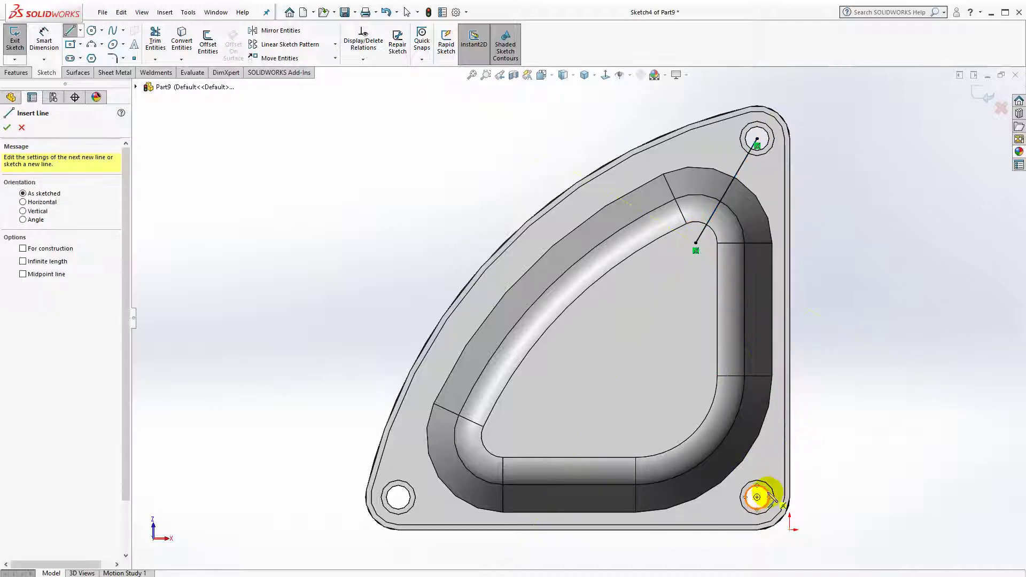
Step: Sketch lines from the other two post centres to their boss corners' arc centres, the right-angle corner's line about 63 mm long
left_click(758, 498)
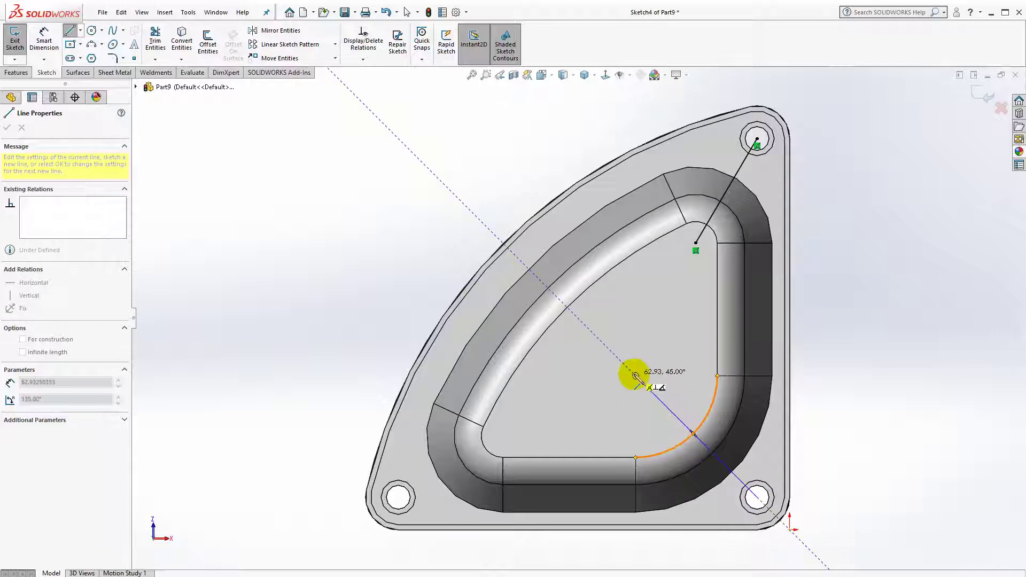
left_click(635, 376)
right_click(854, 412)
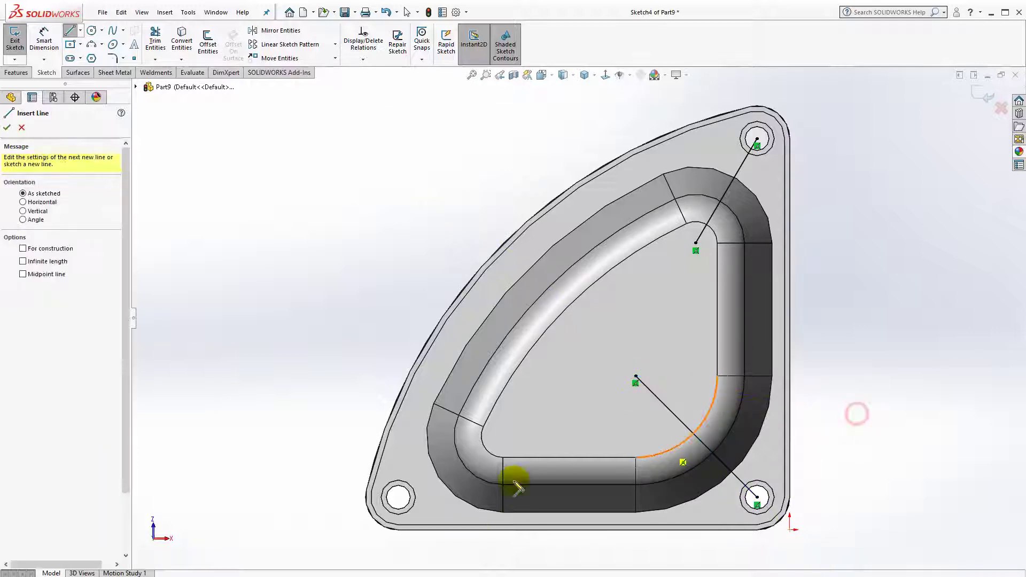
left_click(399, 497)
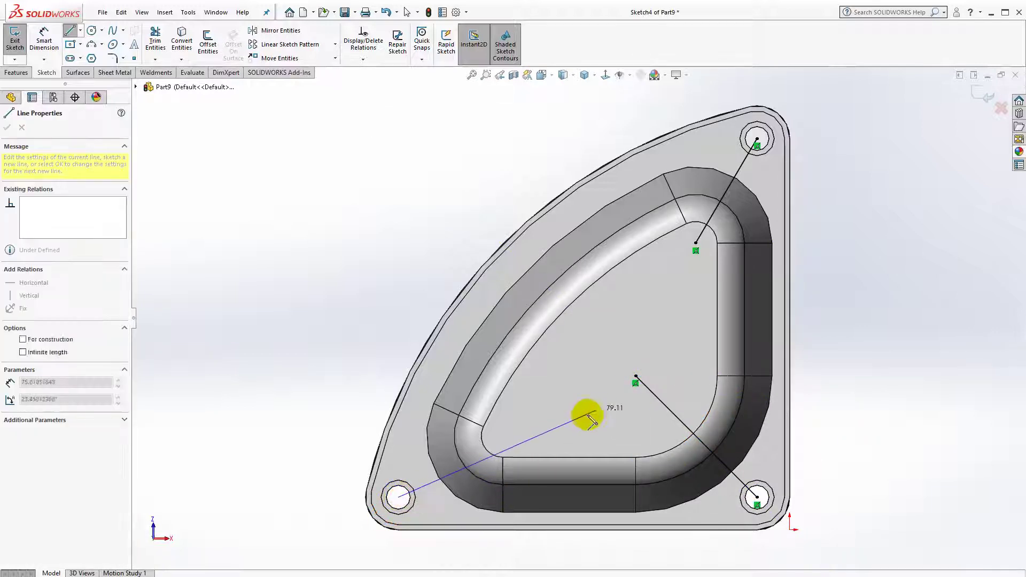
left_click(503, 436)
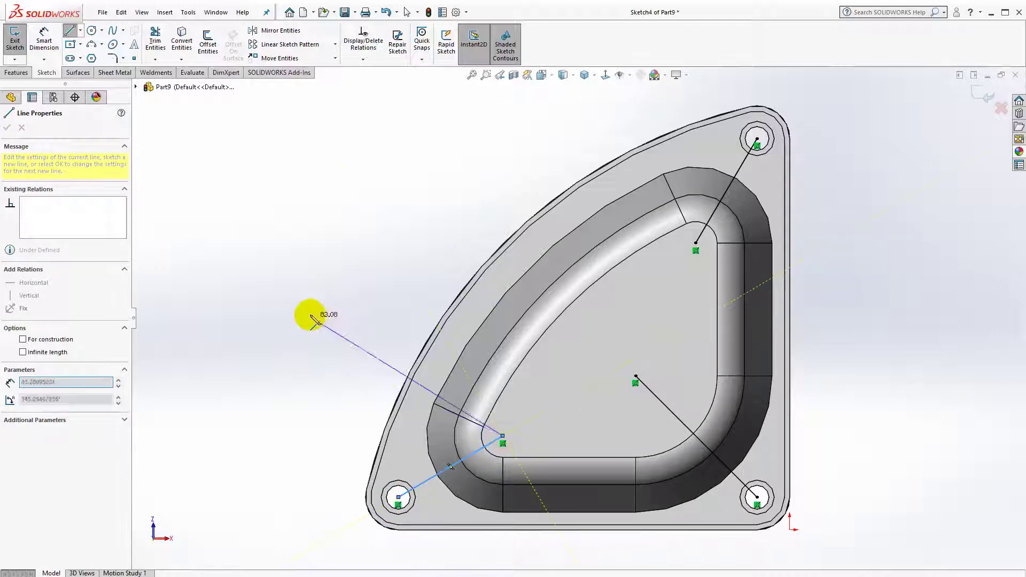
Step: Create a rib feature 1.90 mm thick from the three post lines, centred on the lines and extruded normal to the sketch
right_click(317, 310)
left_click(409, 318)
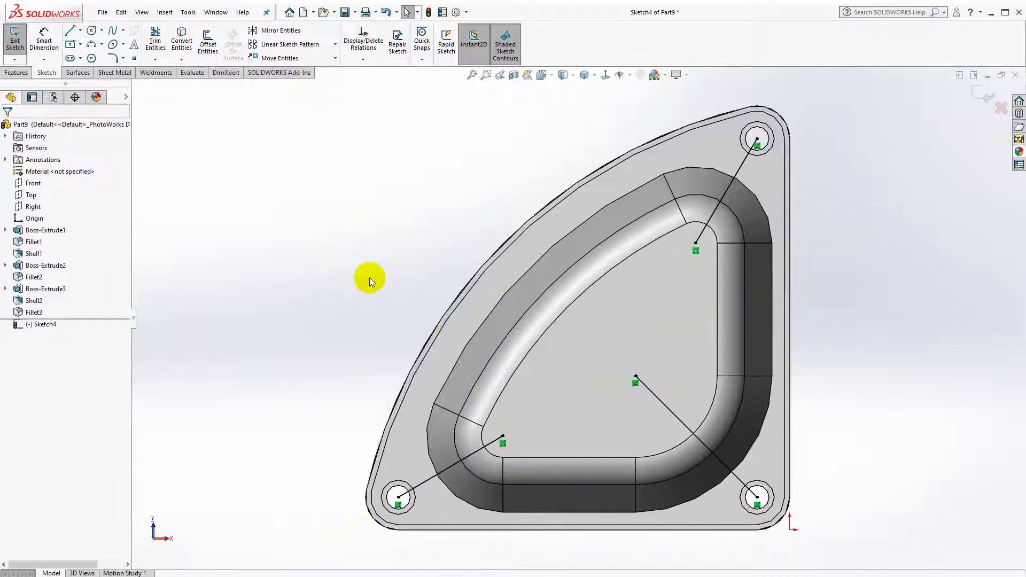
scroll(370, 278, "up", 1)
left_click(23, 74)
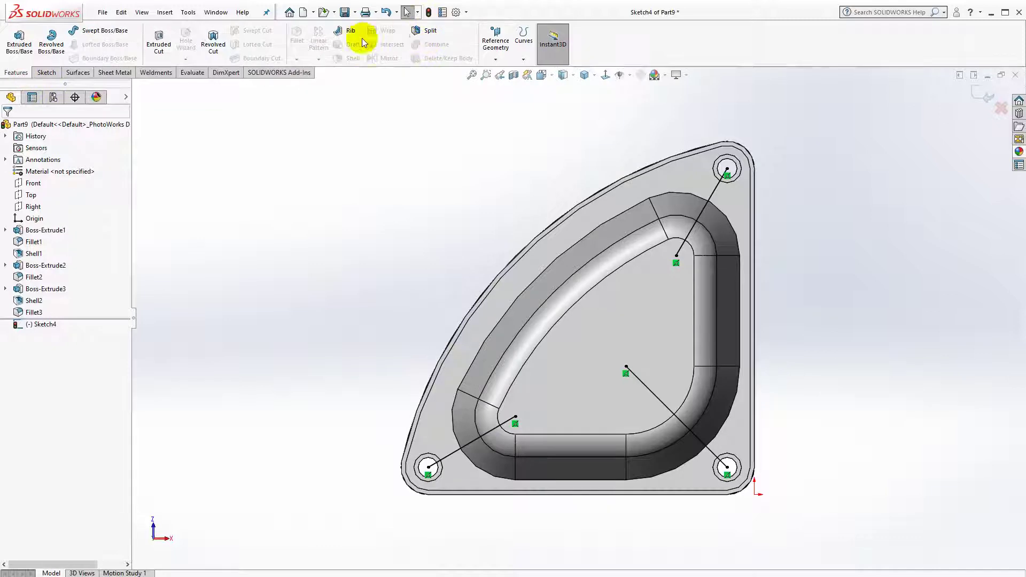
left_click(348, 31)
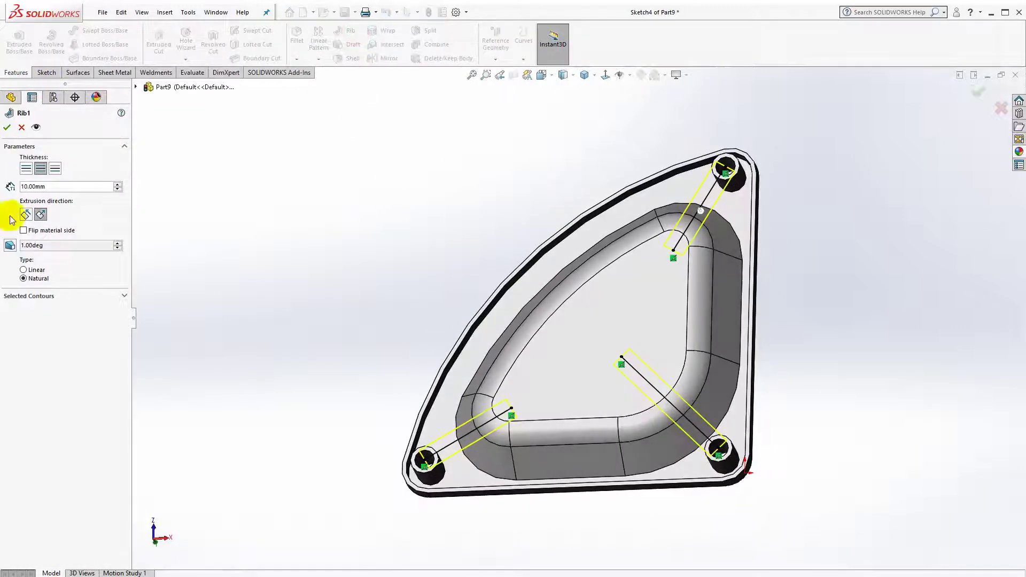
left_click_drag(58, 187, 43, 187)
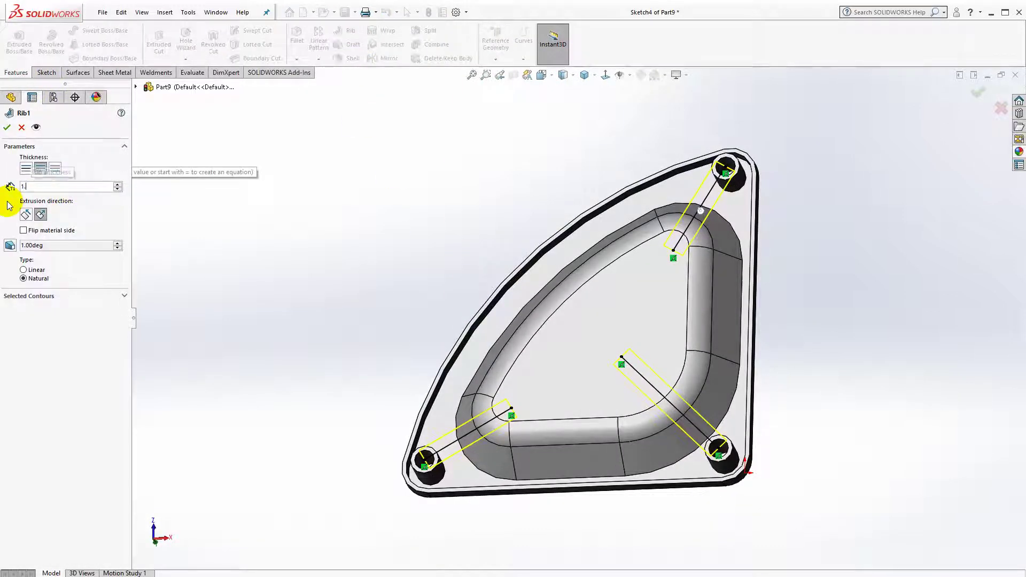
key("Return")
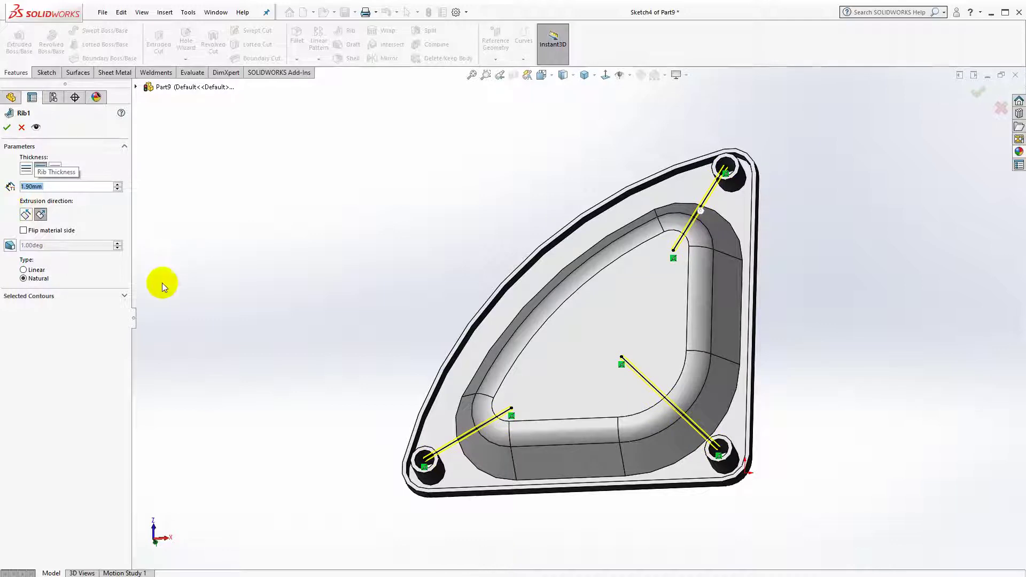
middle_click_drag(419, 344, 386, 258)
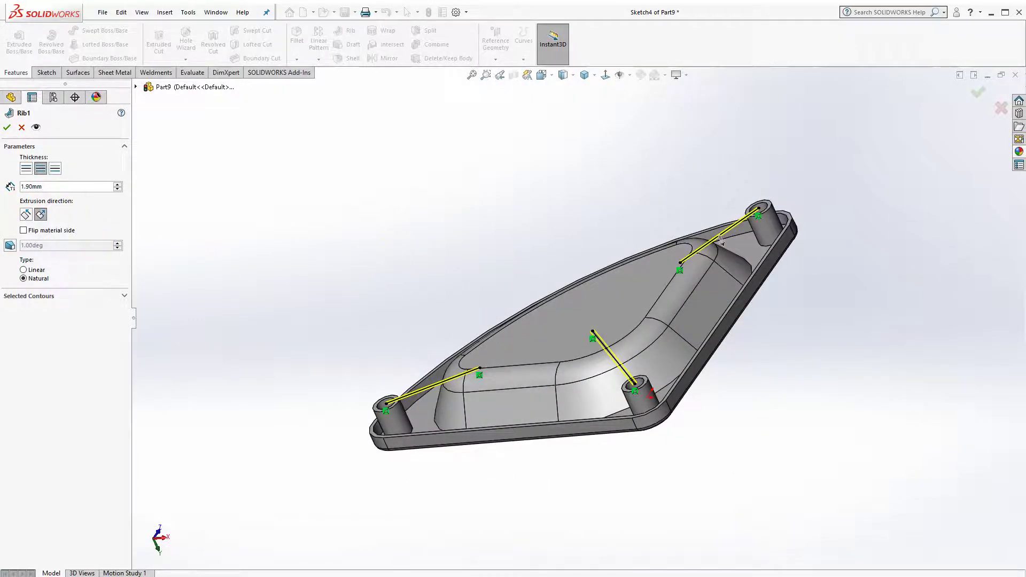
key("Return")
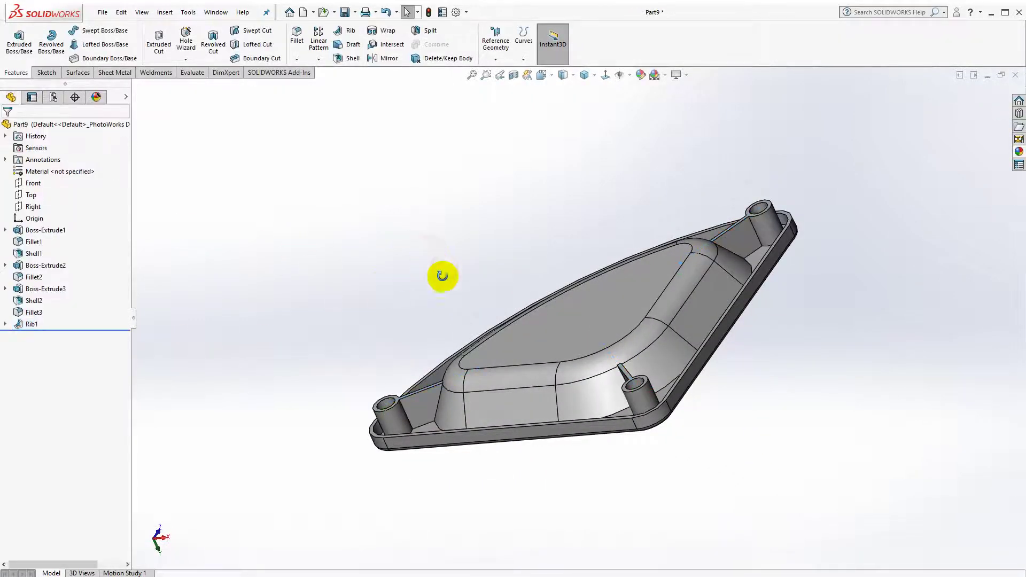
Step: Start a sketch on the recess floor and convert the floor's straight edge running along X into a sketch line
middle_click_drag(443, 276, 424, 367)
left_click(587, 79)
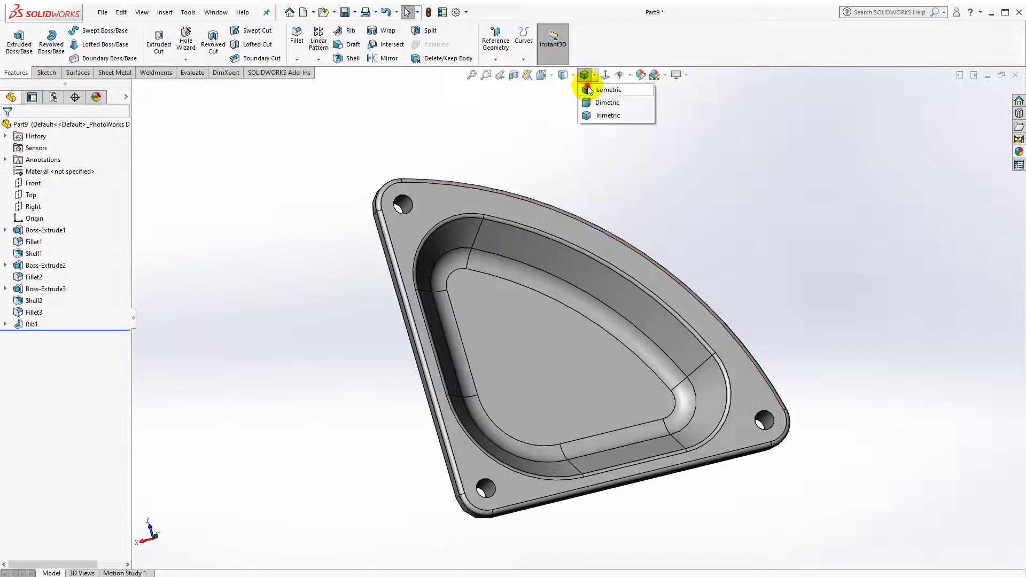
left_click(590, 88)
scroll(653, 272, "down", 2)
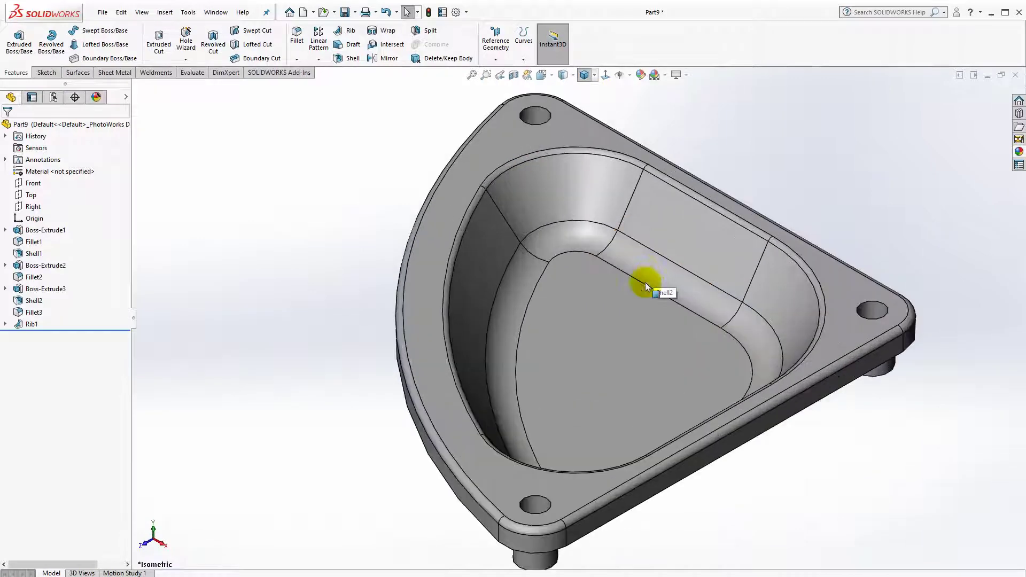
left_click(613, 305)
left_click(605, 78)
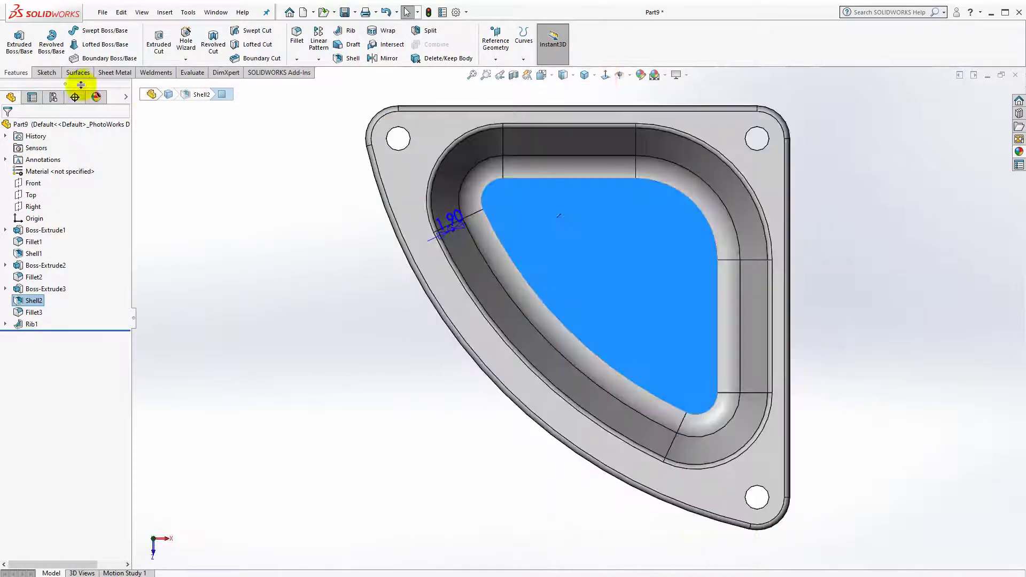
left_click(46, 73)
left_click(17, 43)
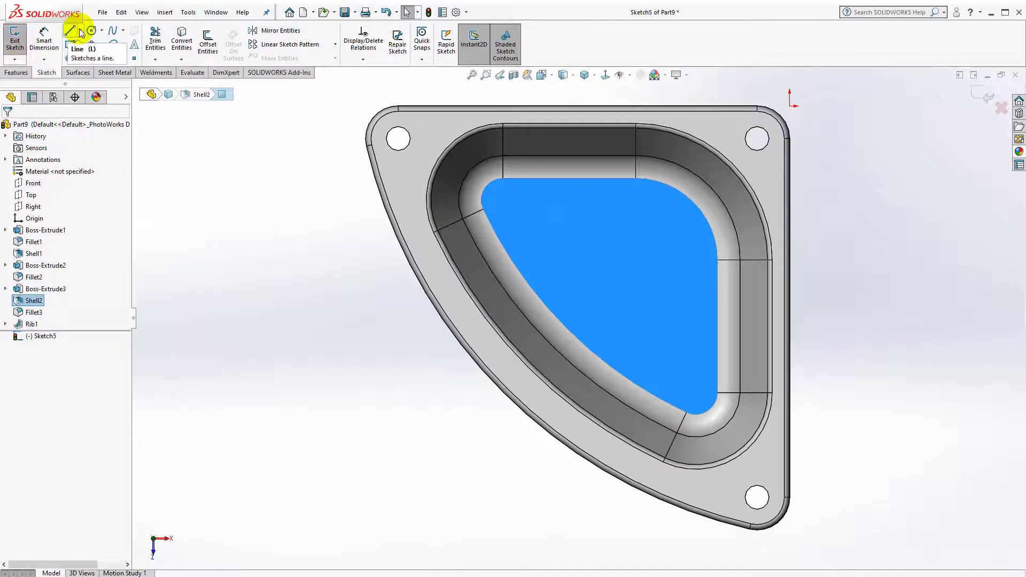
left_click(588, 178)
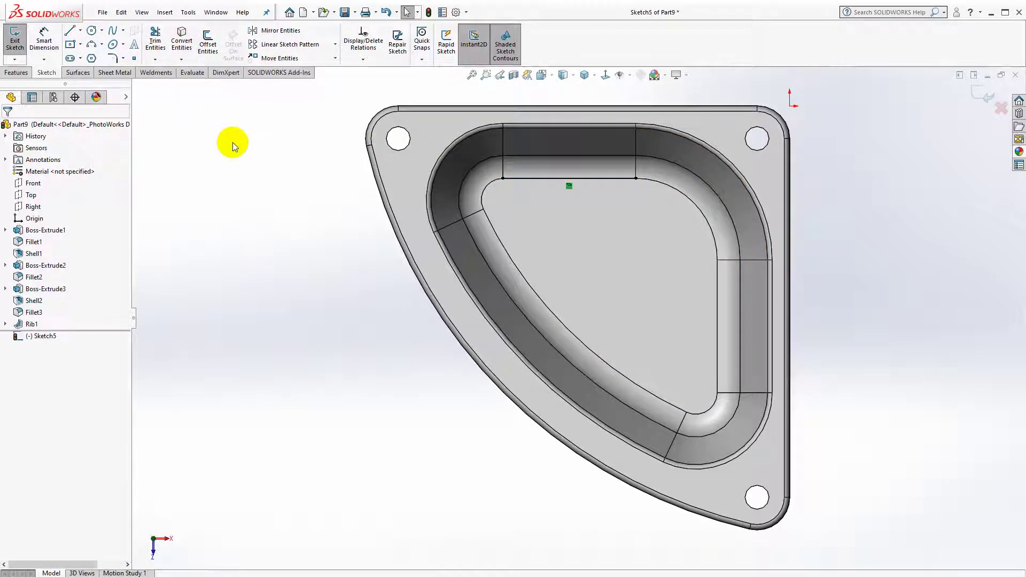
Step: Divide the converted edge line with six equally spaced sketch points using the Segment tool
middle_click_drag(324, 219, 328, 165)
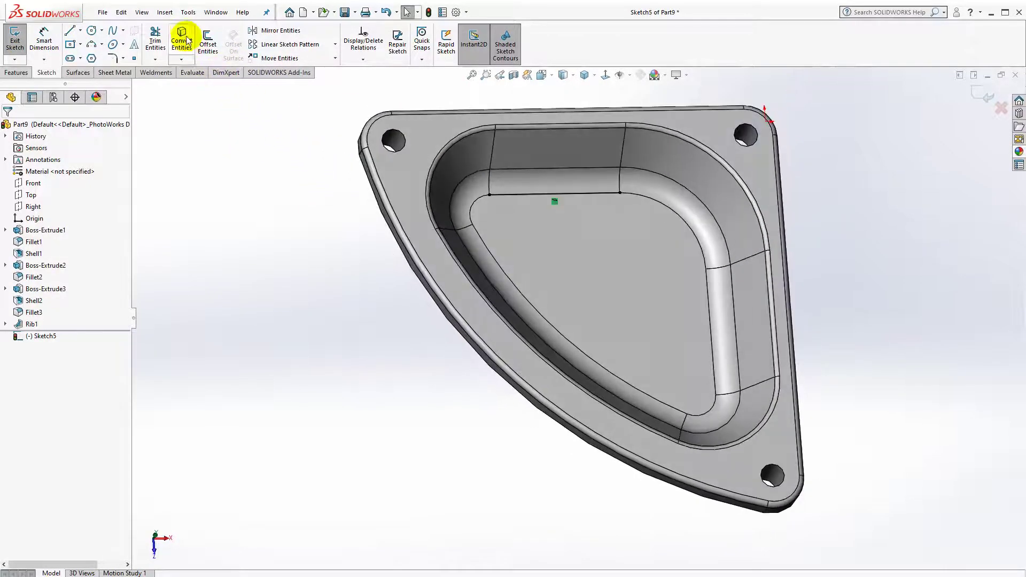
left_click(166, 12)
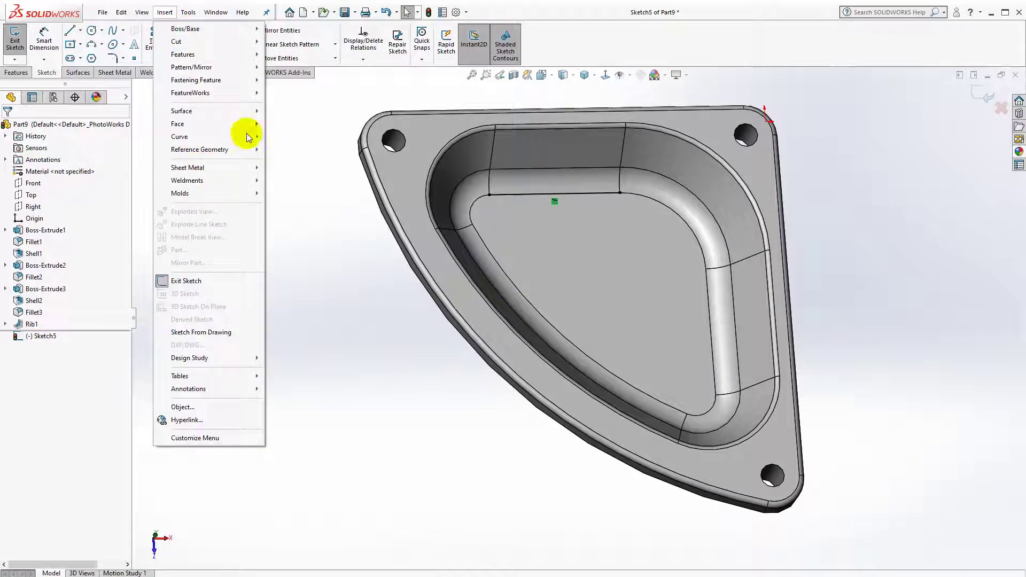
left_click(204, 14)
left_click(188, 12)
mouse_move(269, 286)
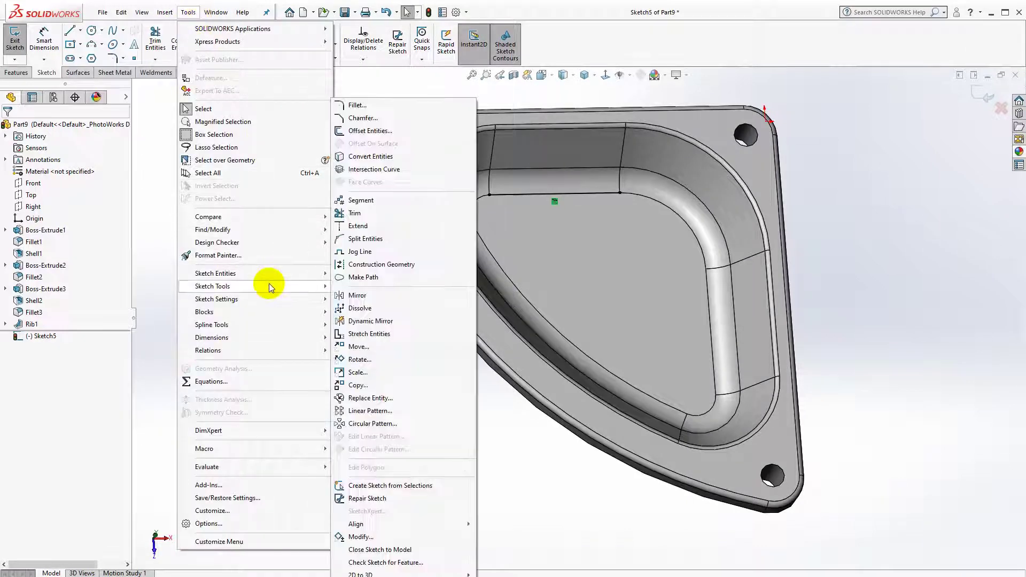
left_click(392, 202)
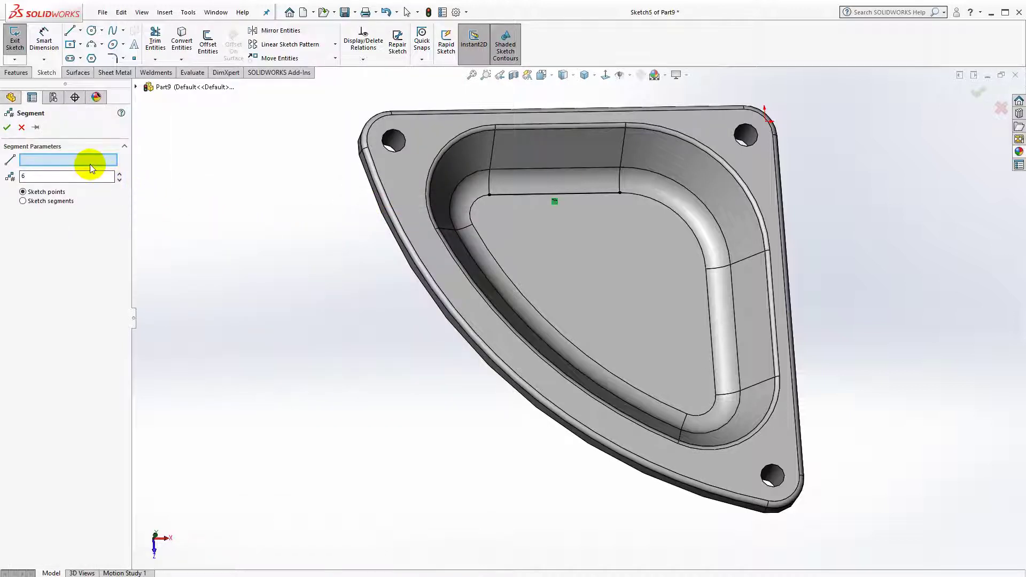
left_click(562, 193)
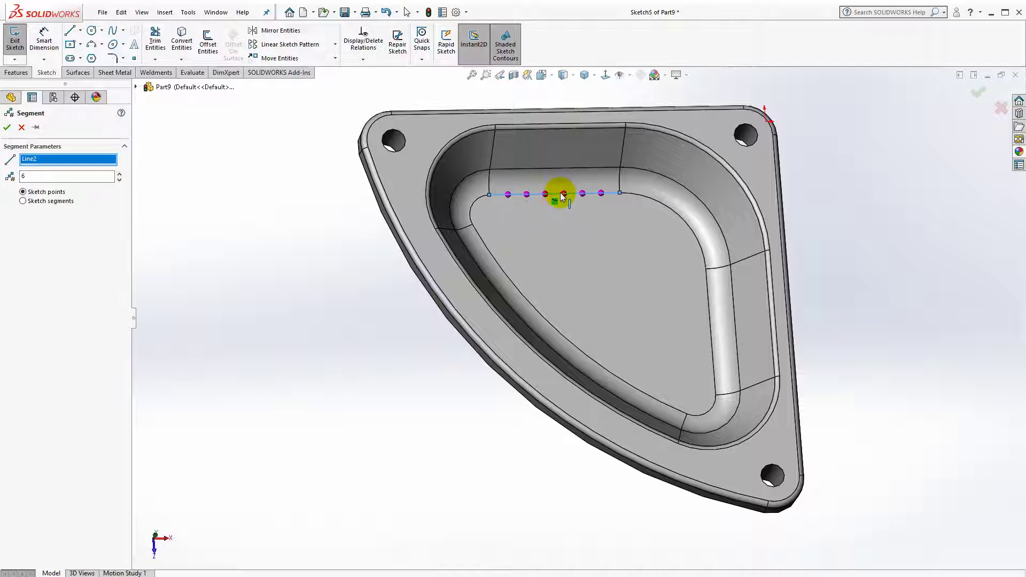
left_click(8, 128)
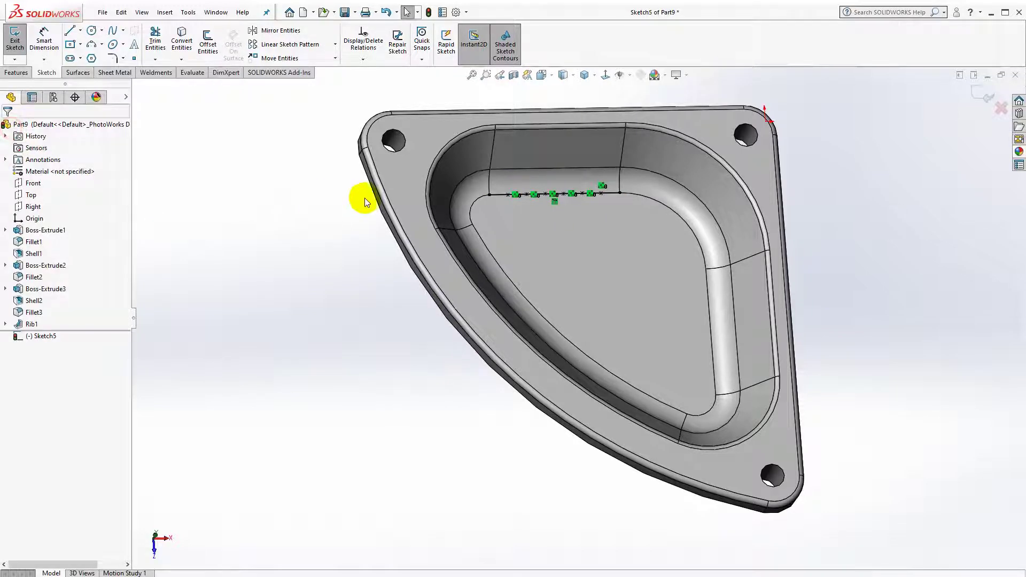
Step: Draw a construction line perpendicular to the edge from the segment point nearest the right-angle corner, and close the sketch
left_click(80, 31)
left_click(81, 57)
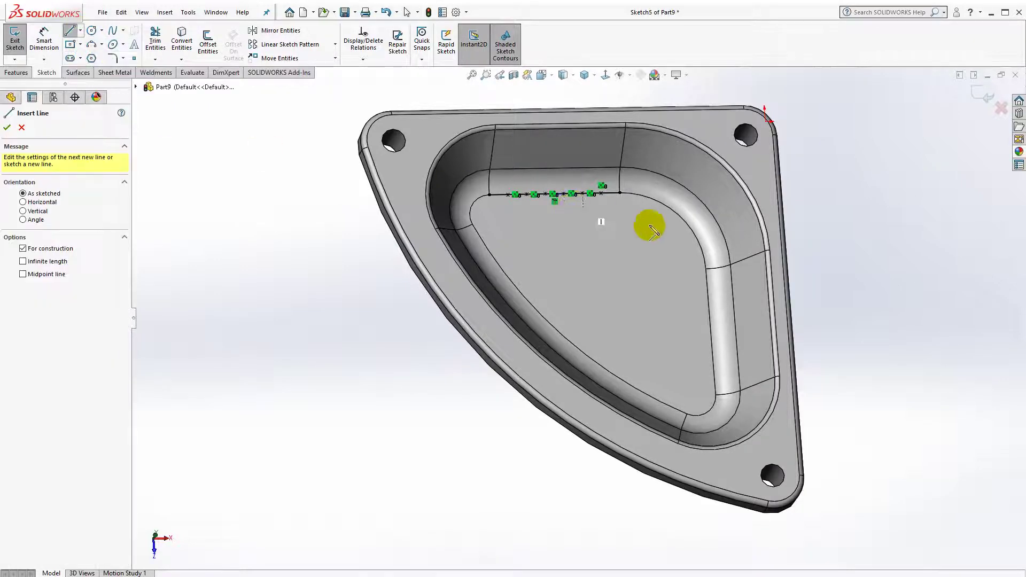
scroll(573, 202, "down", 5)
left_click(553, 188)
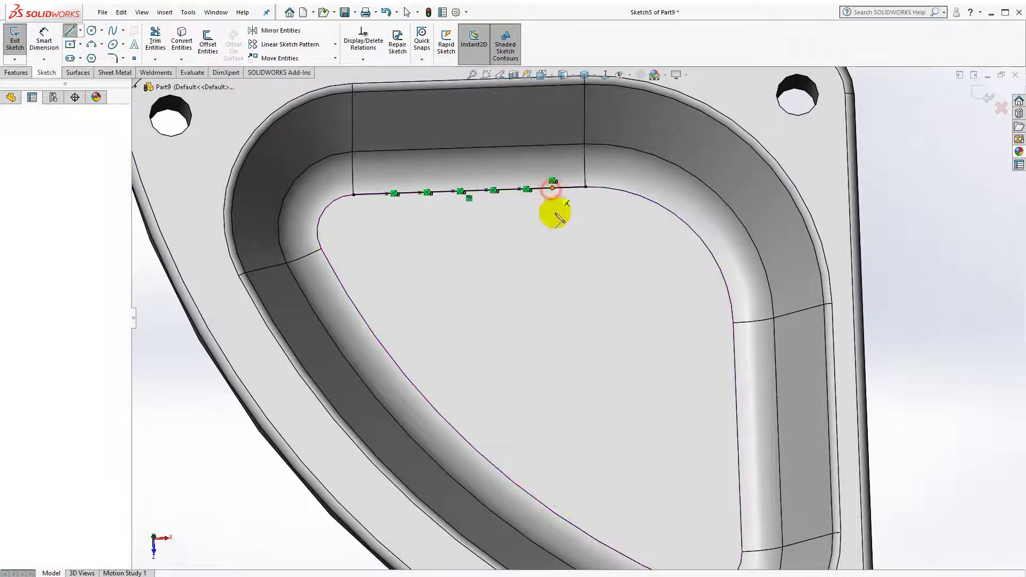
left_click(556, 248)
key("Escape")
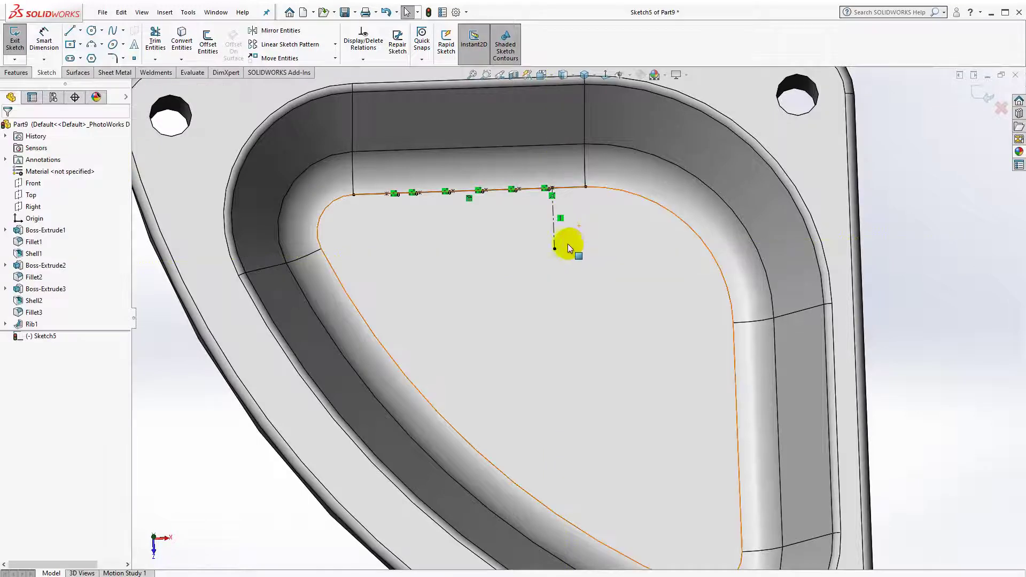
middle_click_drag(567, 239, 591, 218)
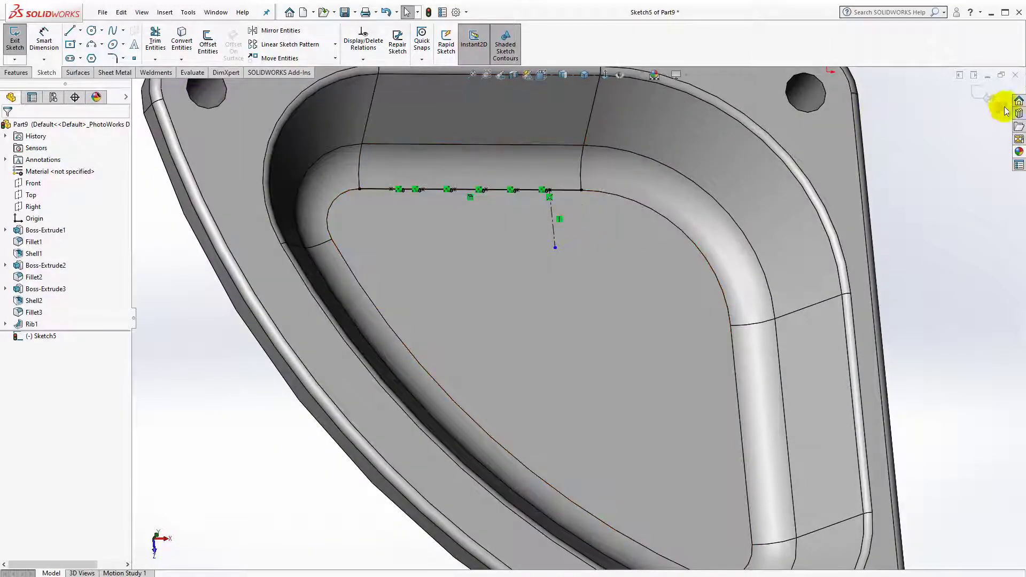
left_click(988, 98)
Step: Create a reference plane through the construction line and perpendicular to the recess floor face
scroll(562, 176, "up", 2)
mouse_move(562, 176)
middle_mouse_down()
mouse_move(614, 133)
mouse_move(572, 227)
mouse_move(585, 210)
middle_mouse_up()
scroll(585, 210, "up", 3)
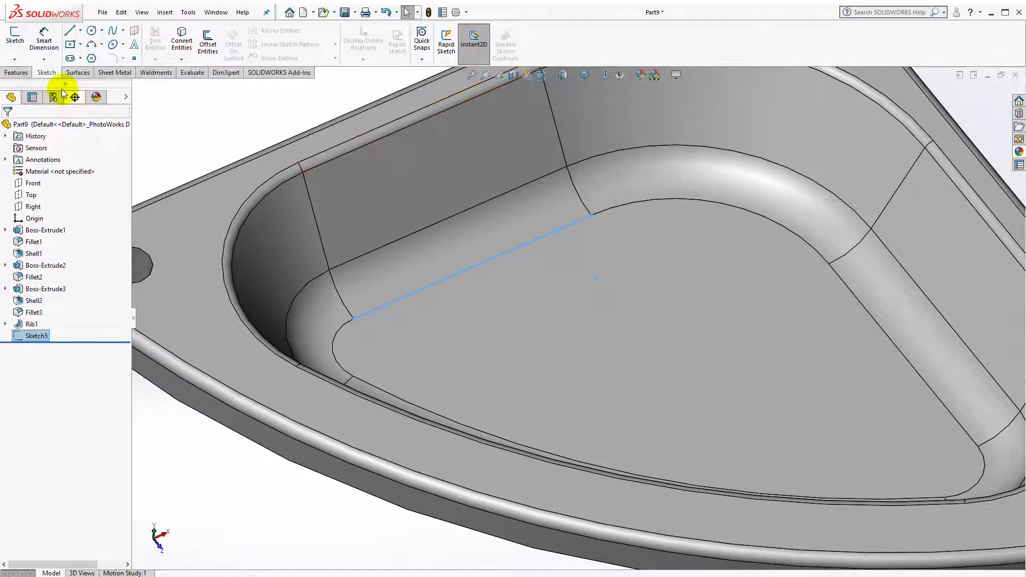
left_click(23, 72)
left_click(494, 45)
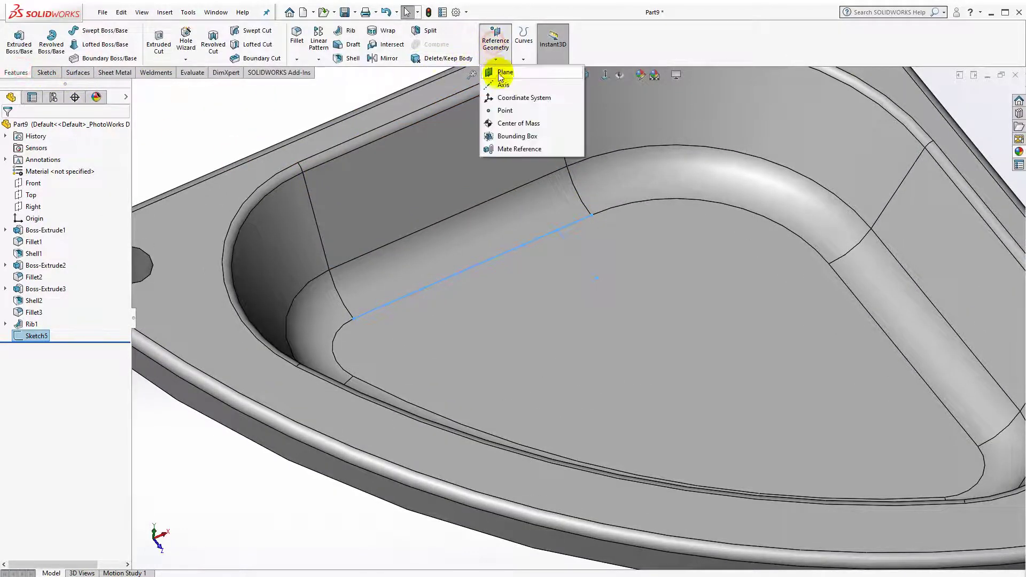
left_click(503, 72)
left_click(571, 249)
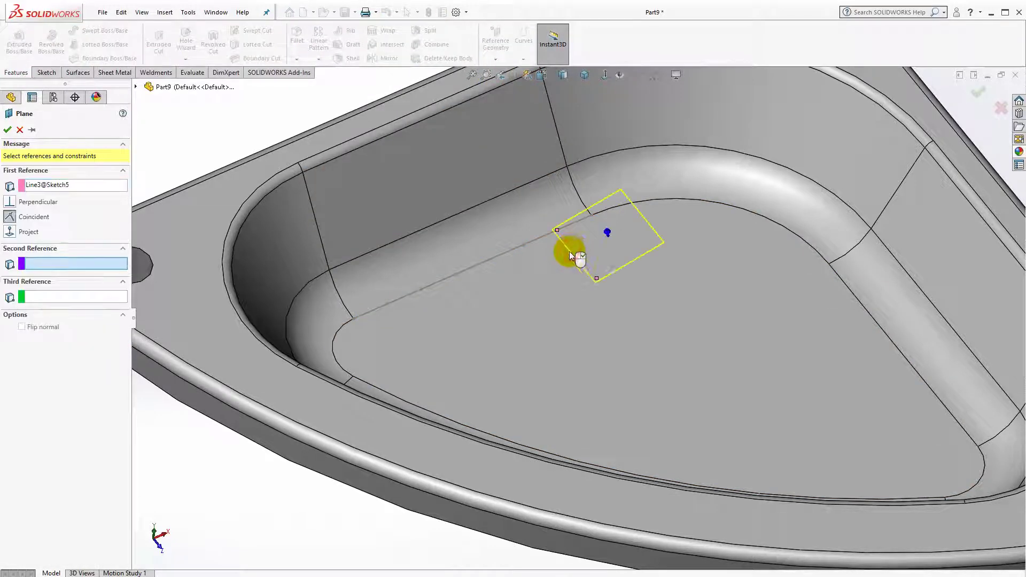
left_click(530, 294)
scroll(525, 286, "up", 2)
middle_click_drag(691, 378, 756, 343)
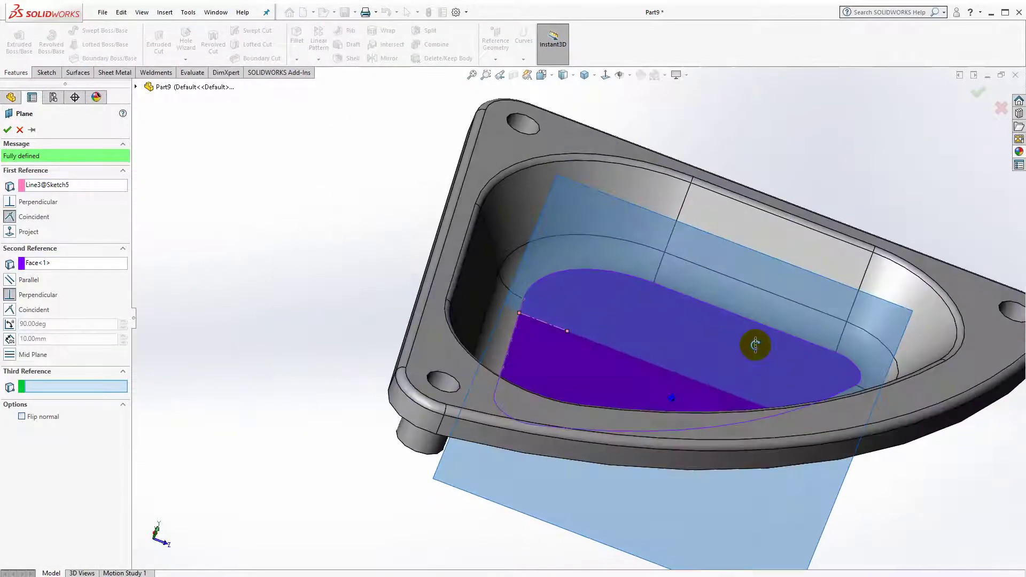
left_click(8, 130)
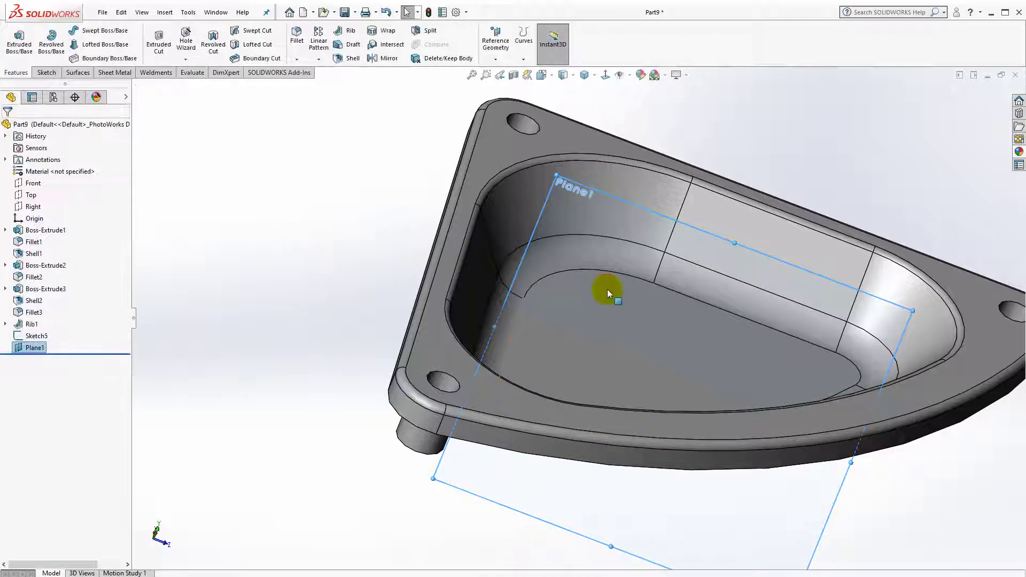
Step: On the new plane, sketch a horizontal line about 16 mm long from the boss's underside edge, continued by a line sloping up towards the plate
scroll(544, 253, "down", 4)
scroll(460, 283, "up", 4)
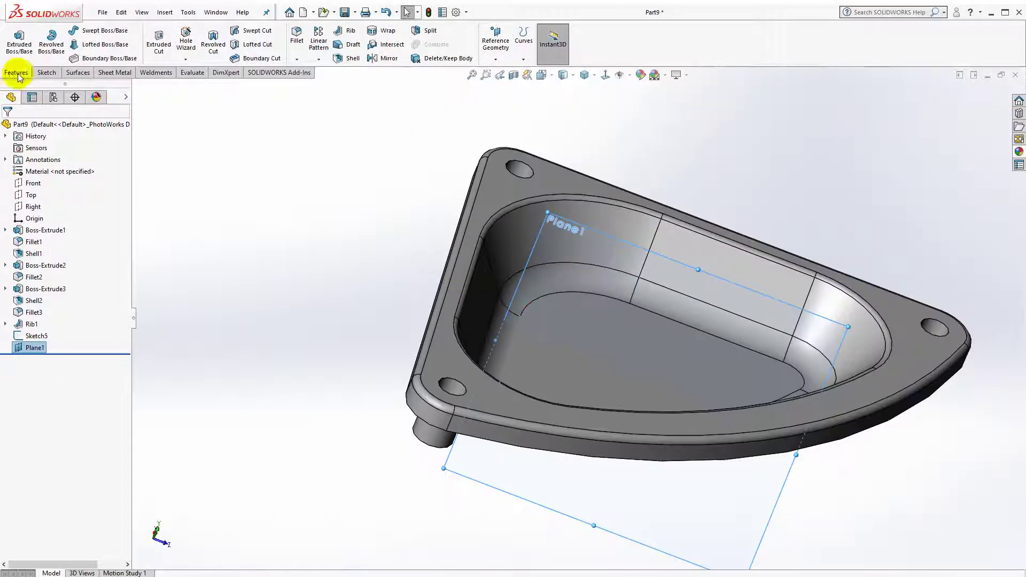
left_click(46, 72)
left_click(16, 37)
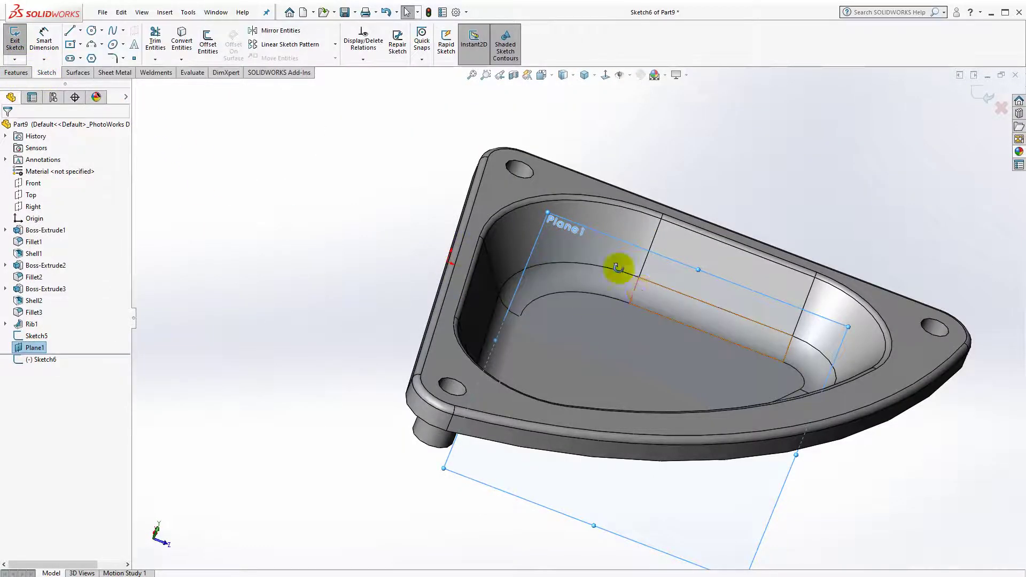
mouse_move(619, 267)
middle_mouse_down()
mouse_move(665, 229)
mouse_move(604, 220)
middle_mouse_up()
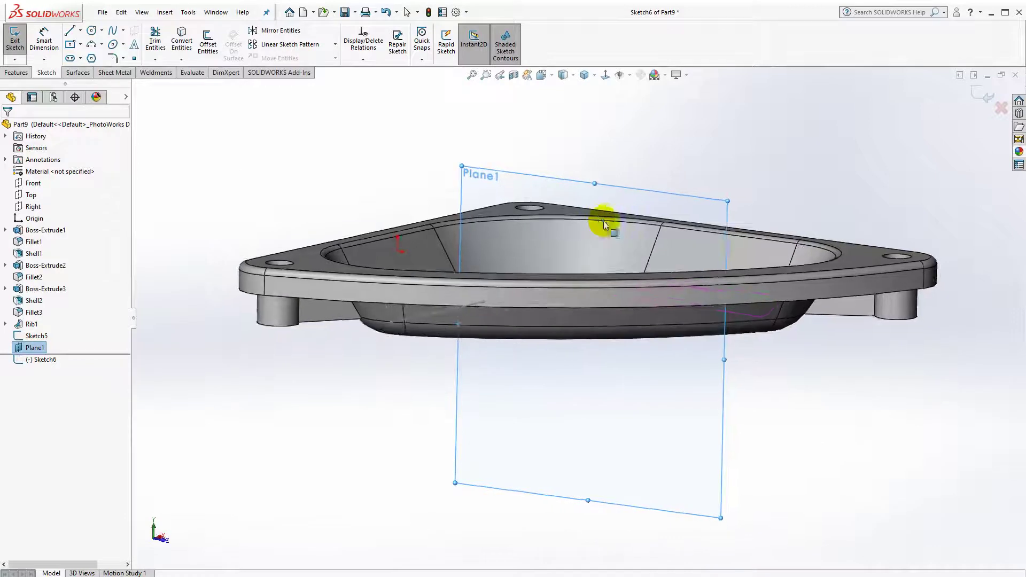
left_click(586, 76)
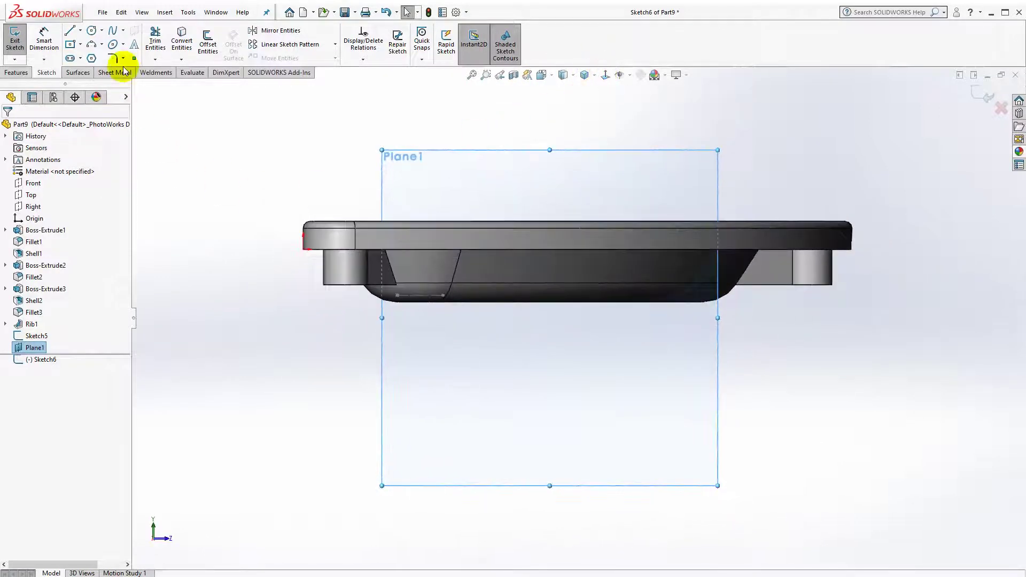
left_click(69, 31)
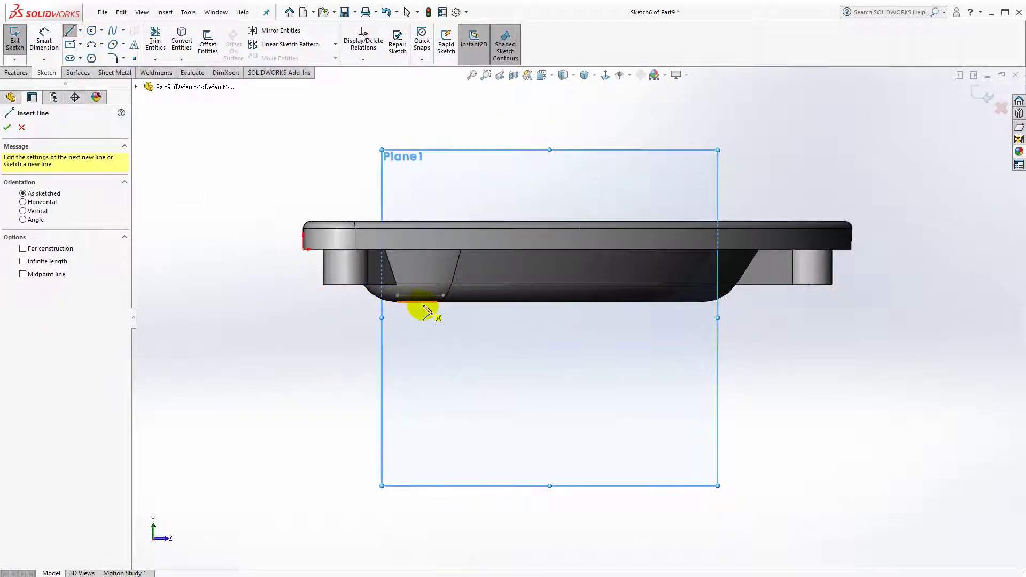
left_click(424, 305)
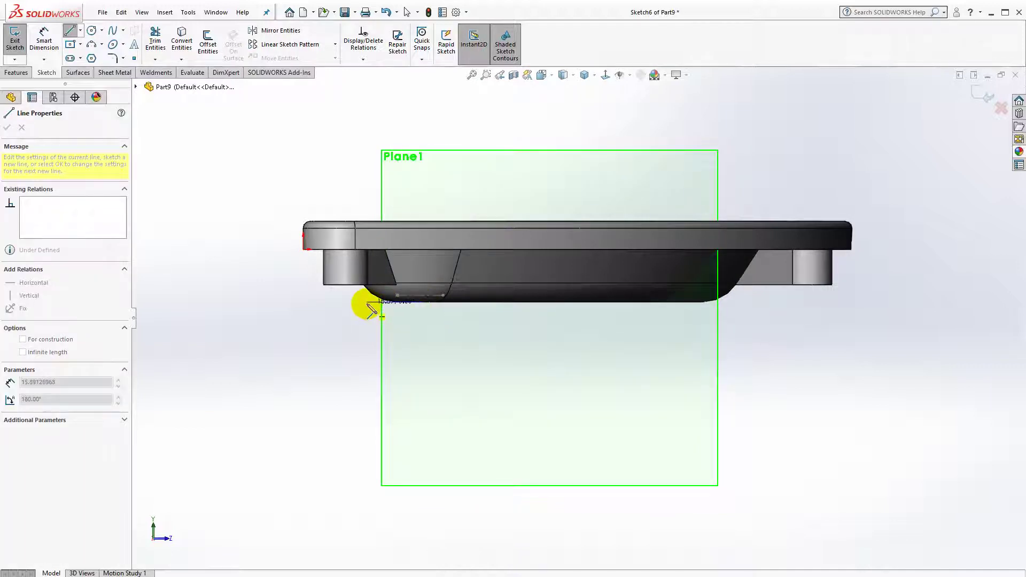
left_click(367, 303)
left_click(295, 261)
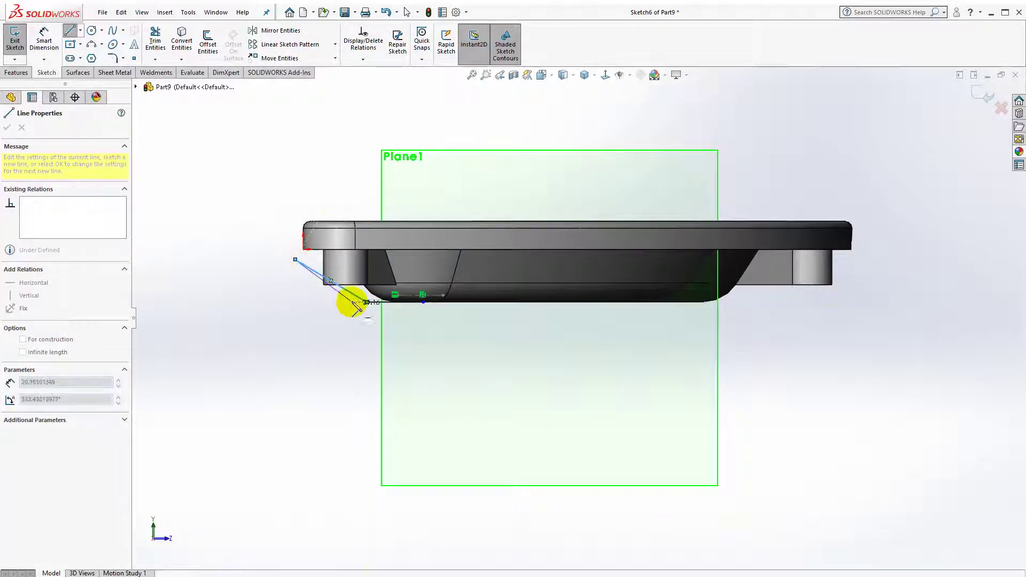
key("Escape")
scroll(375, 291, "down", 3)
middle_click_drag(396, 304, 401, 298)
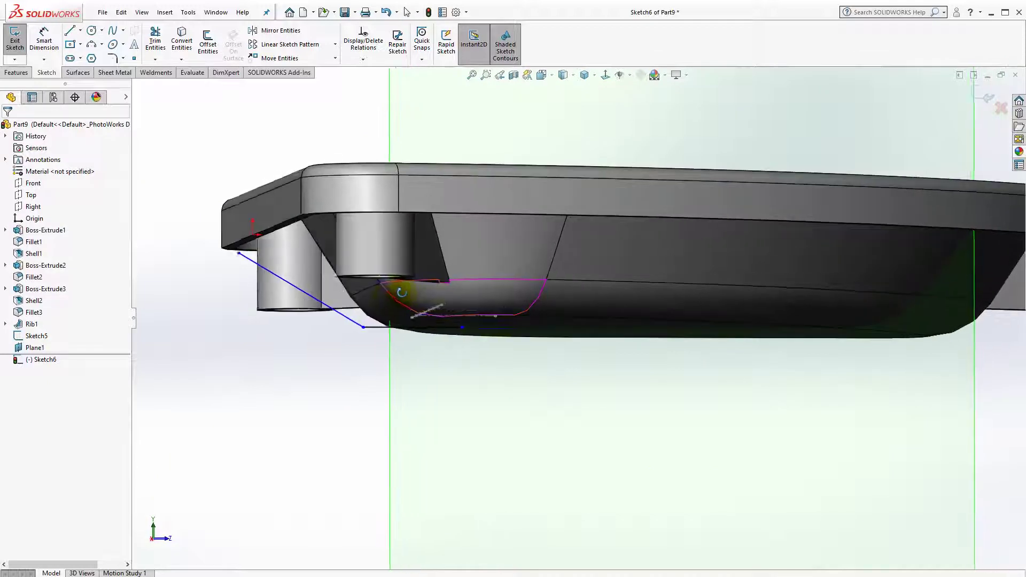
Step: Make the sloping sketch line collinear with the recess's slanted side wall face
left_click(300, 292)
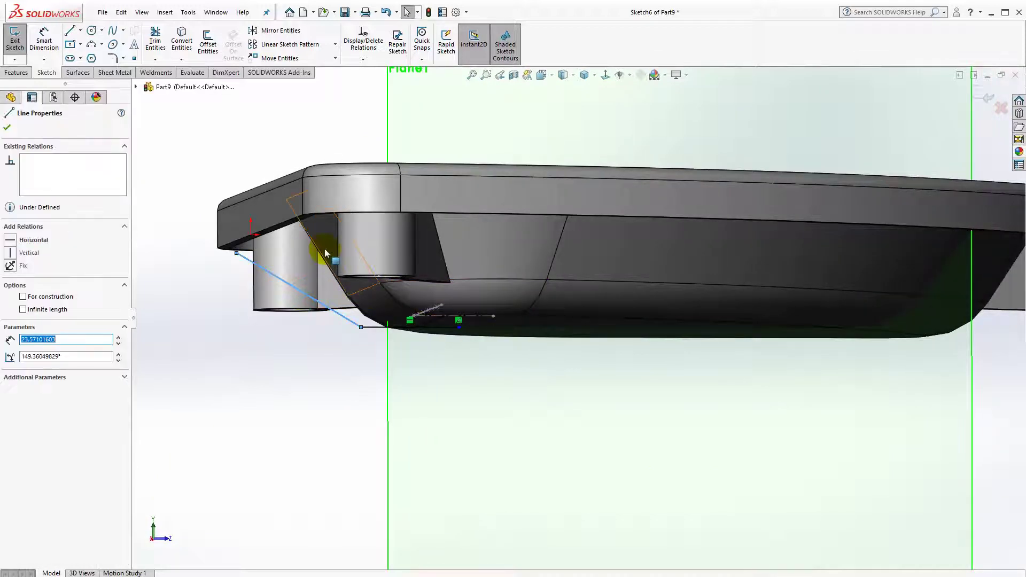
left_click(325, 248, "ctrl")
left_click(357, 202)
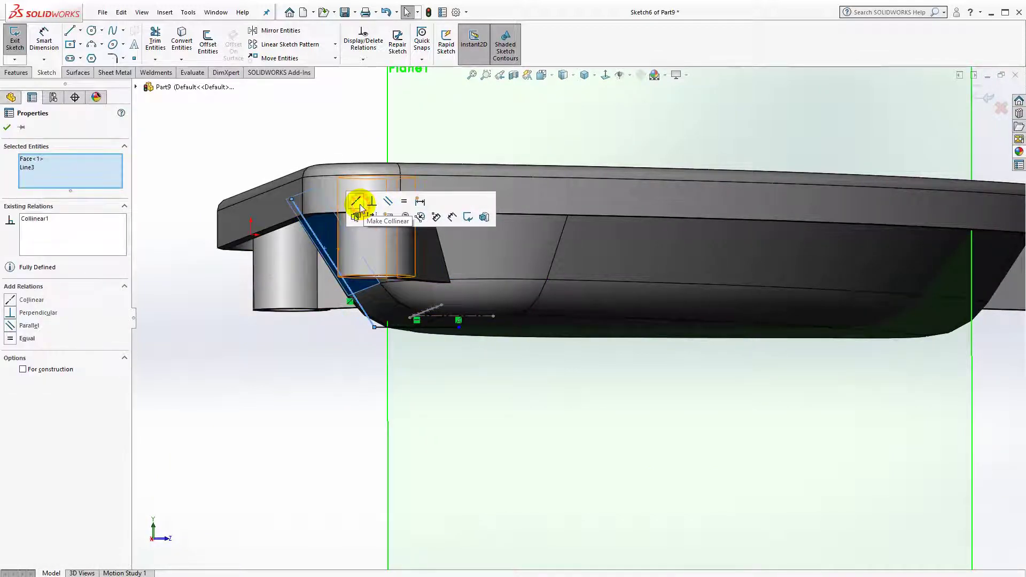
left_click(315, 390)
Step: Dimension the sloping line to 12 mm and the horizontal line to 12 mm
middle_click_drag(416, 378, 409, 379)
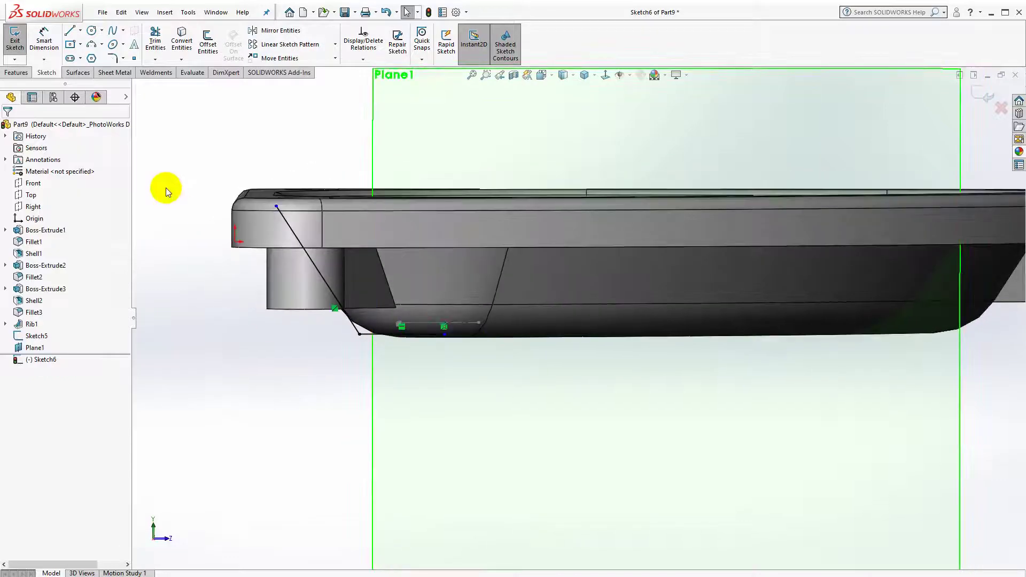
left_click(44, 40)
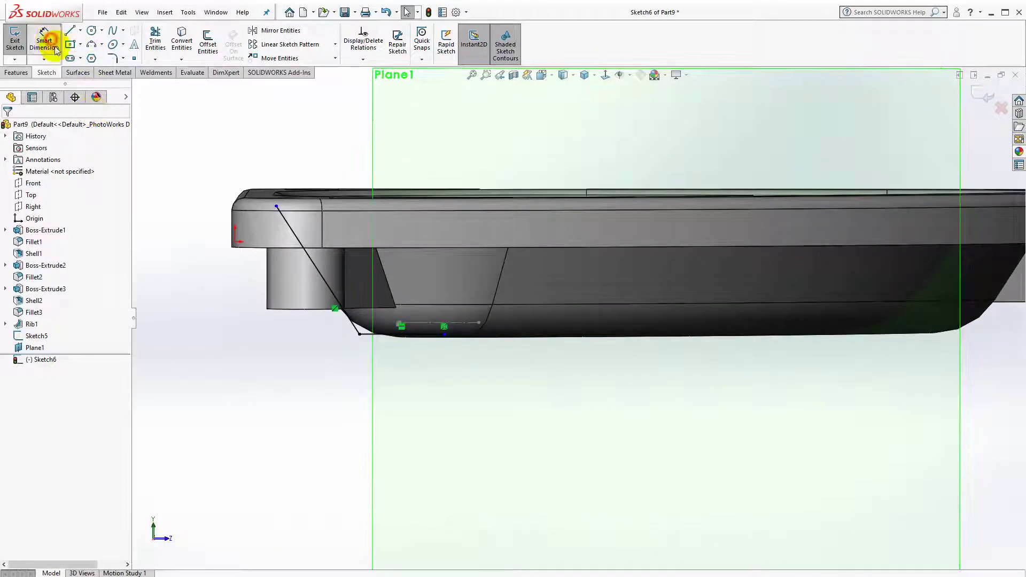
left_click(332, 290)
left_click(243, 350)
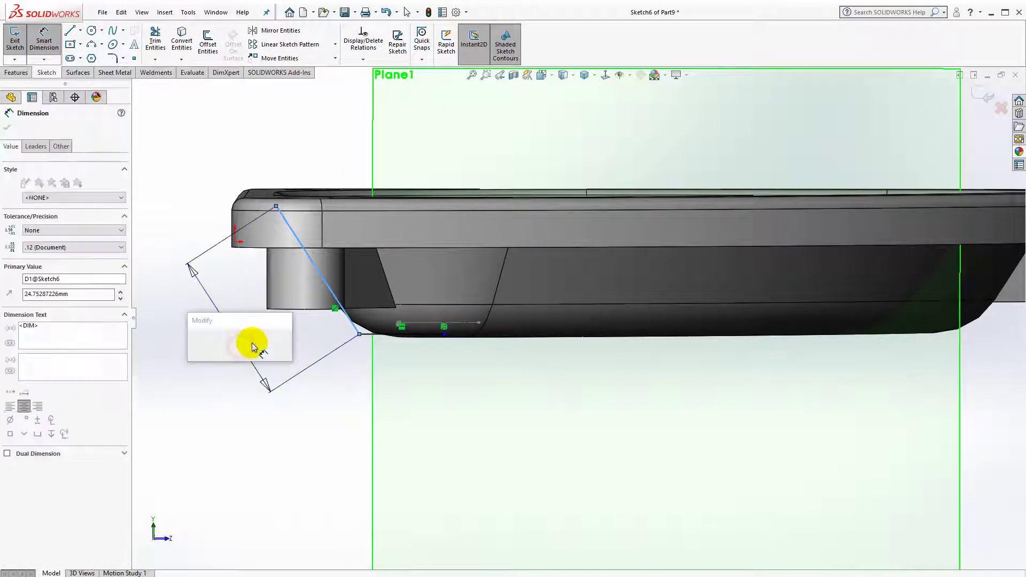
type("12")
key("Return")
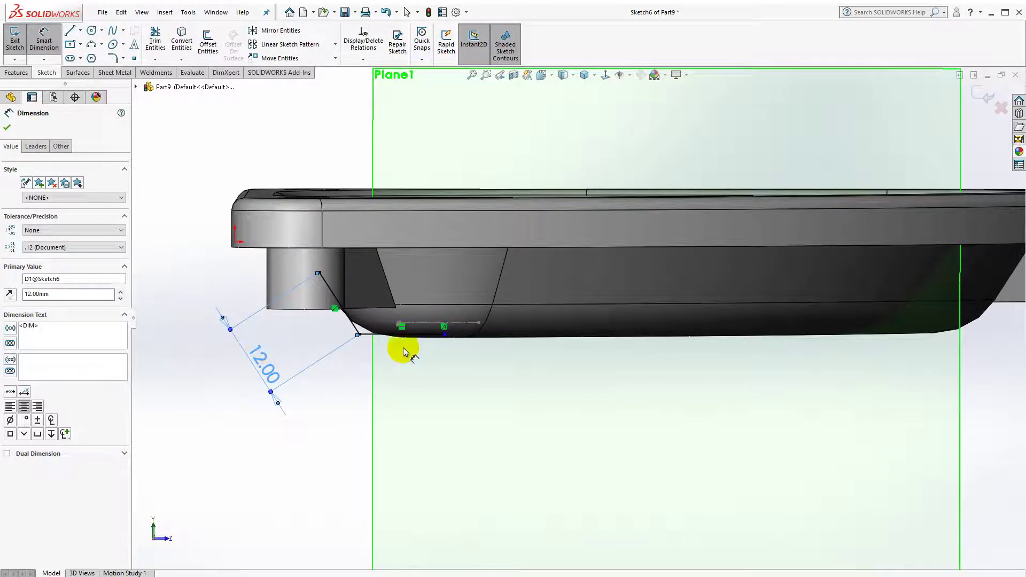
left_click(405, 337)
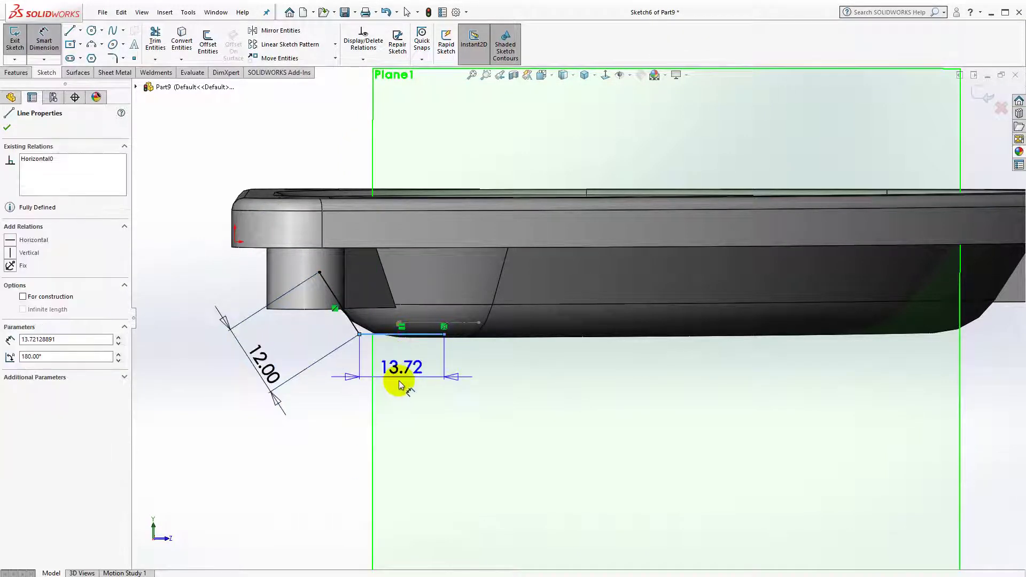
left_click(399, 381)
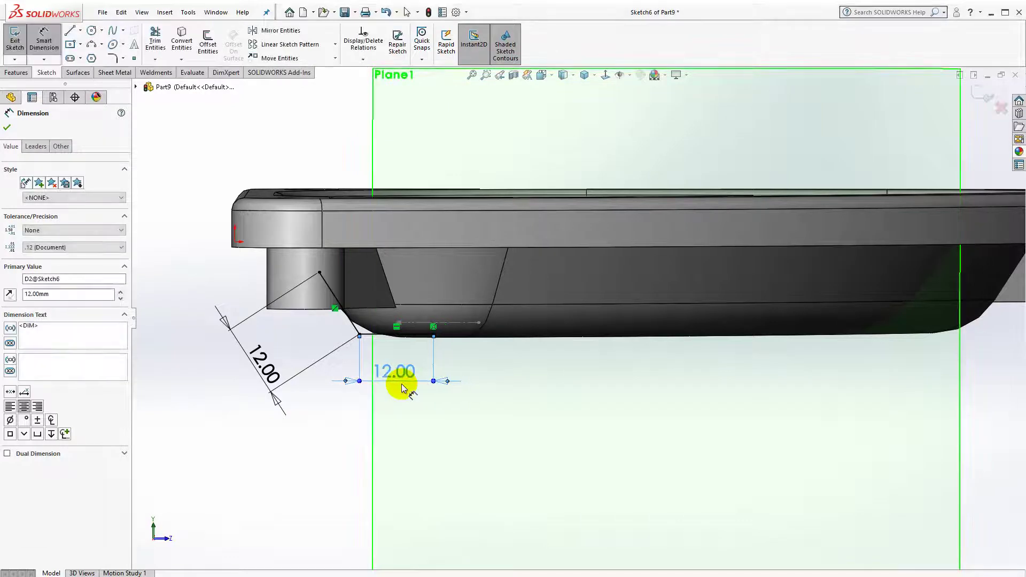
key("Escape")
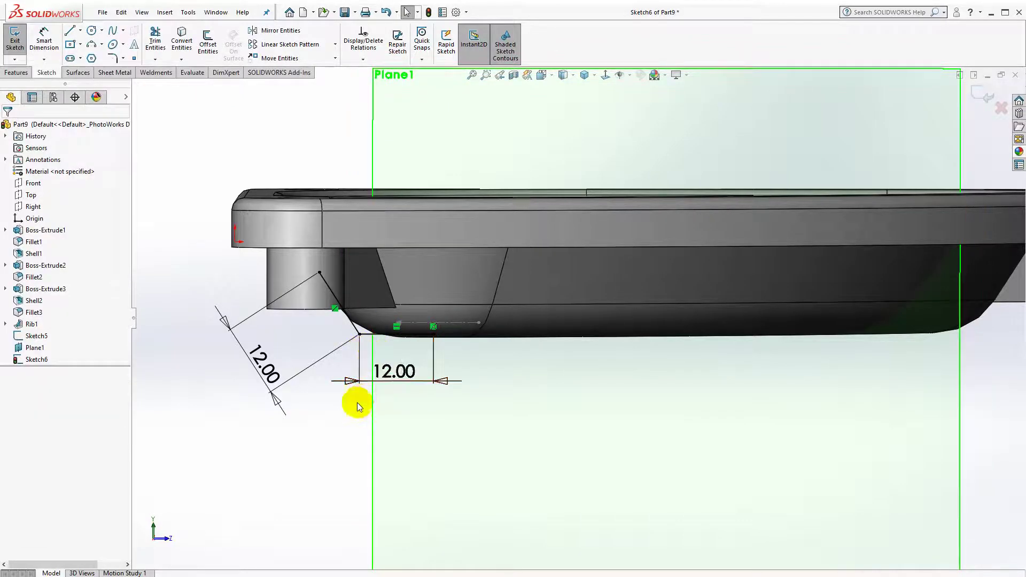
Step: Hide the reference plane that carries the slot sketch
middle_click_drag(357, 403, 367, 390)
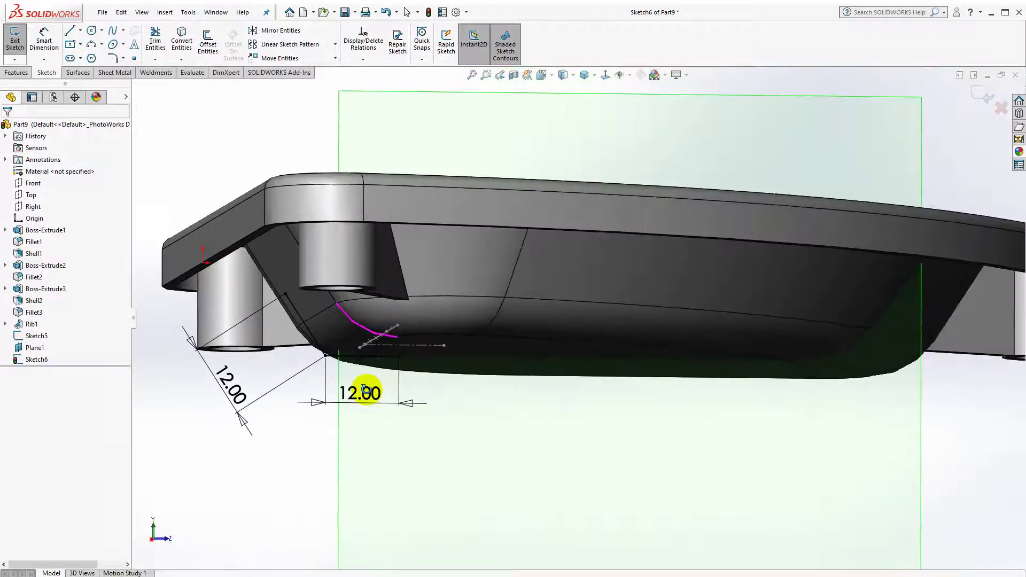
left_click(34, 349)
left_click(56, 336)
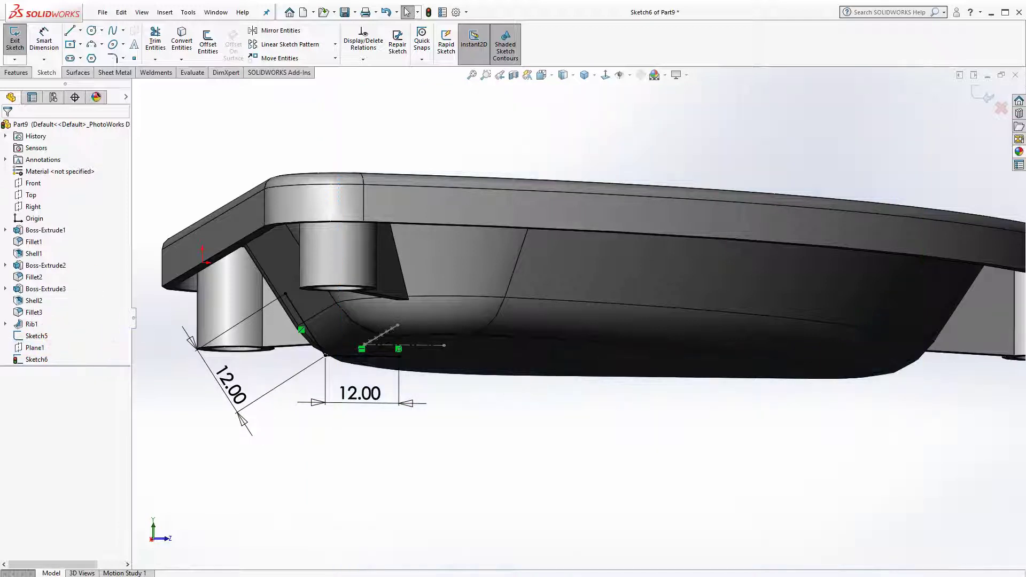
Step: Set up an extruded cut from the two-line sketch as a thin feature, with Mid Plane depth of 3 mm
left_click(16, 73)
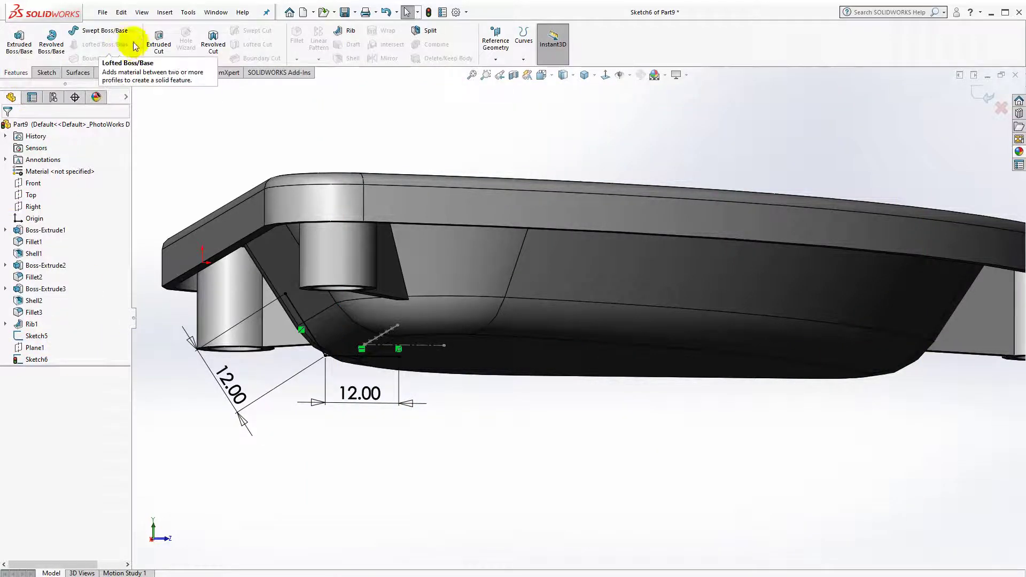
left_click(159, 40)
key("f")
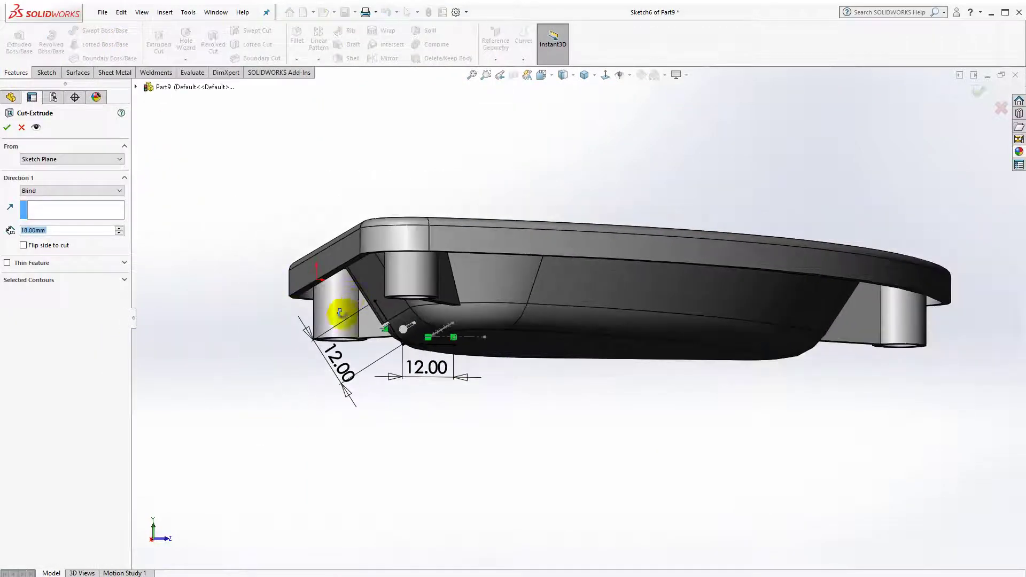
middle_click_drag(339, 312, 321, 348)
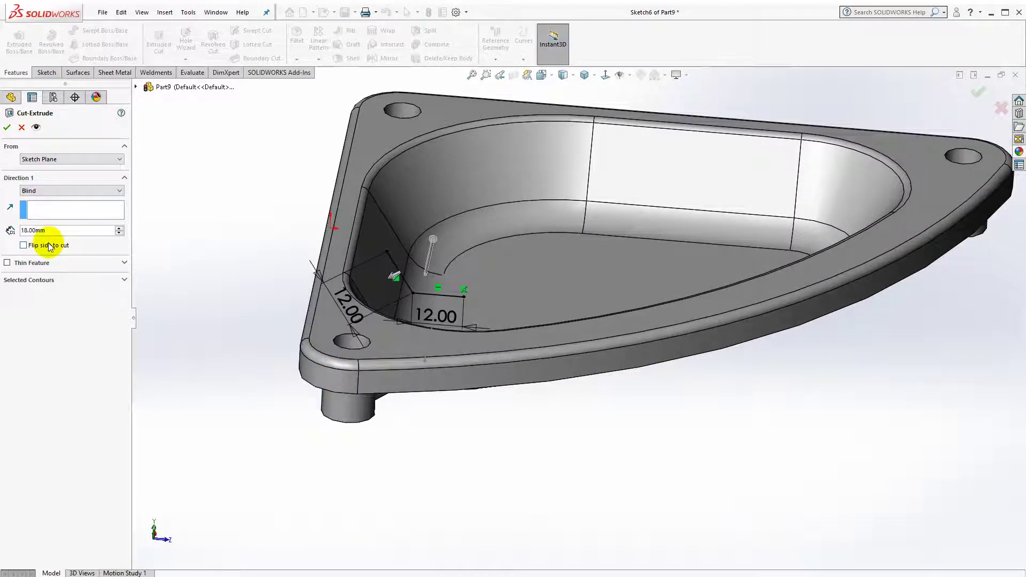
left_click(7, 262)
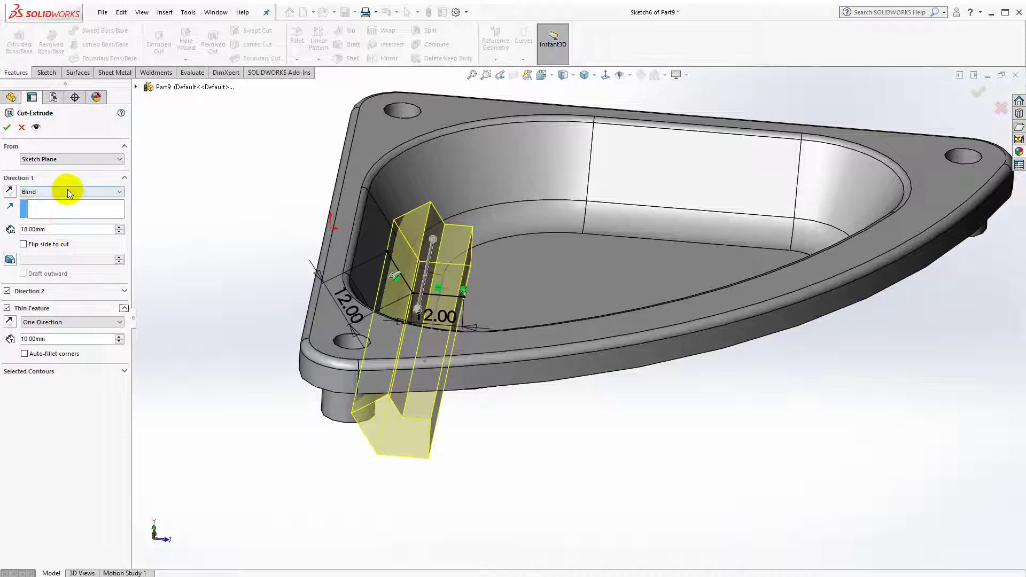
left_click(67, 191)
left_click(64, 256)
left_click(59, 231)
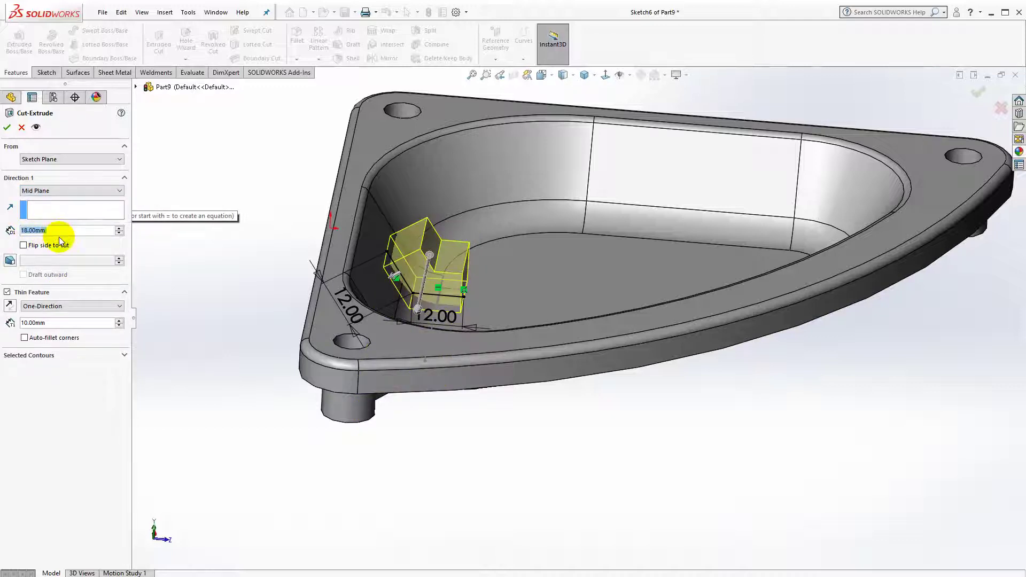
type("3")
key("Return")
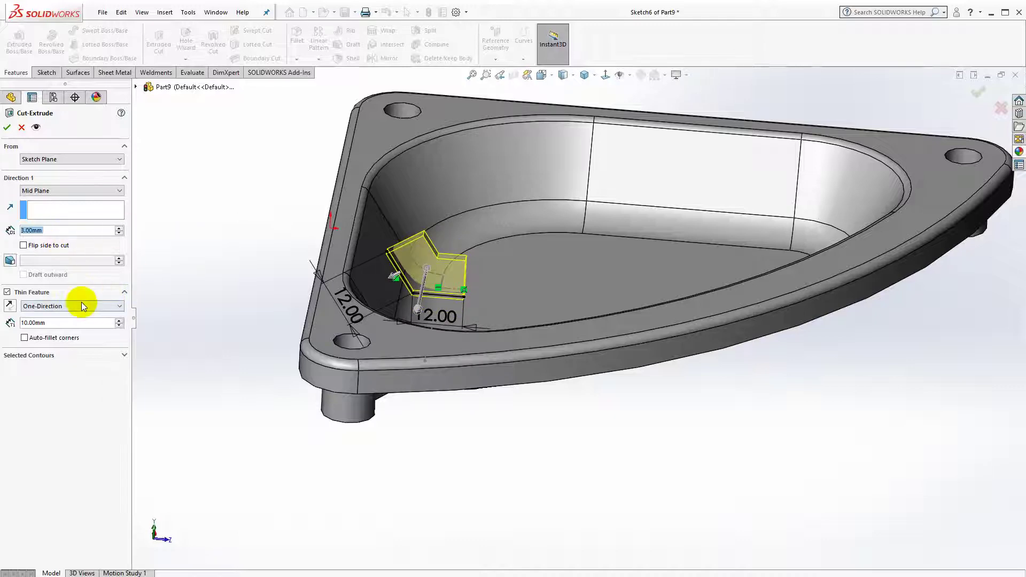
Step: Set the thin feature type to Mid-Plane with 10 mm thickness and create the slot cut
left_click(78, 322)
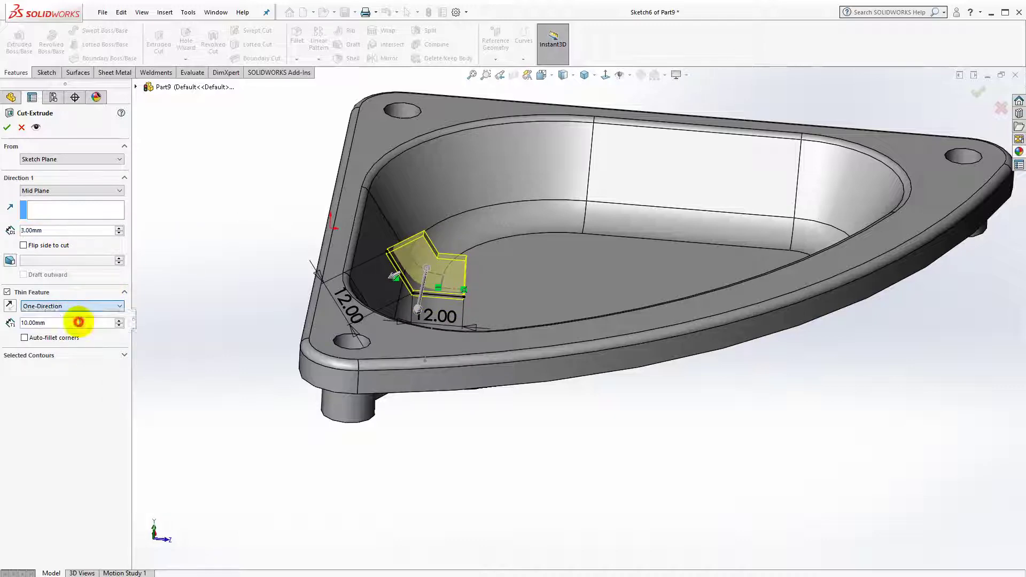
mouse_move(206, 325)
middle_mouse_down()
mouse_move(263, 268)
mouse_move(218, 338)
middle_mouse_up()
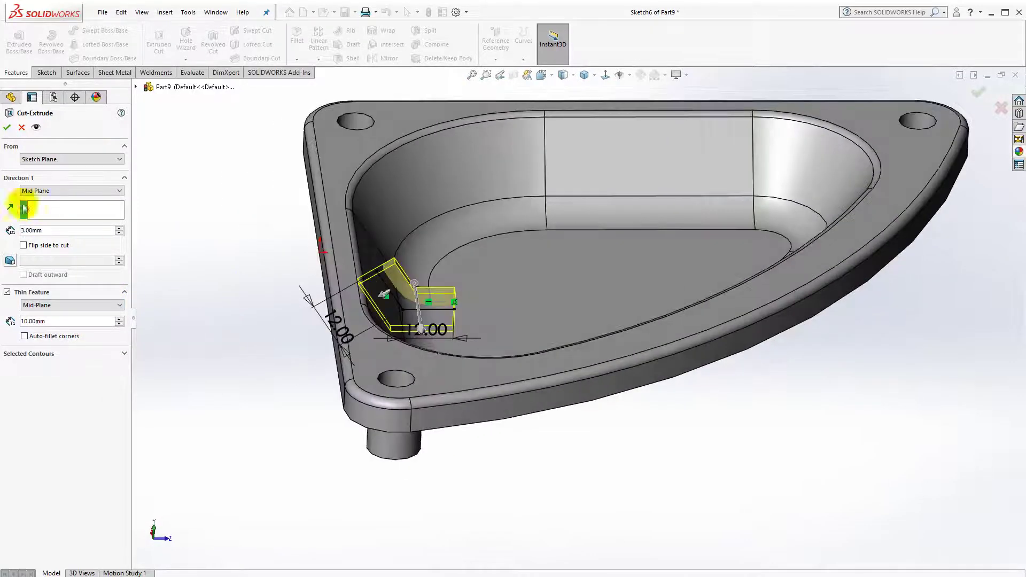
left_click(7, 127)
scroll(223, 280, "up", 3)
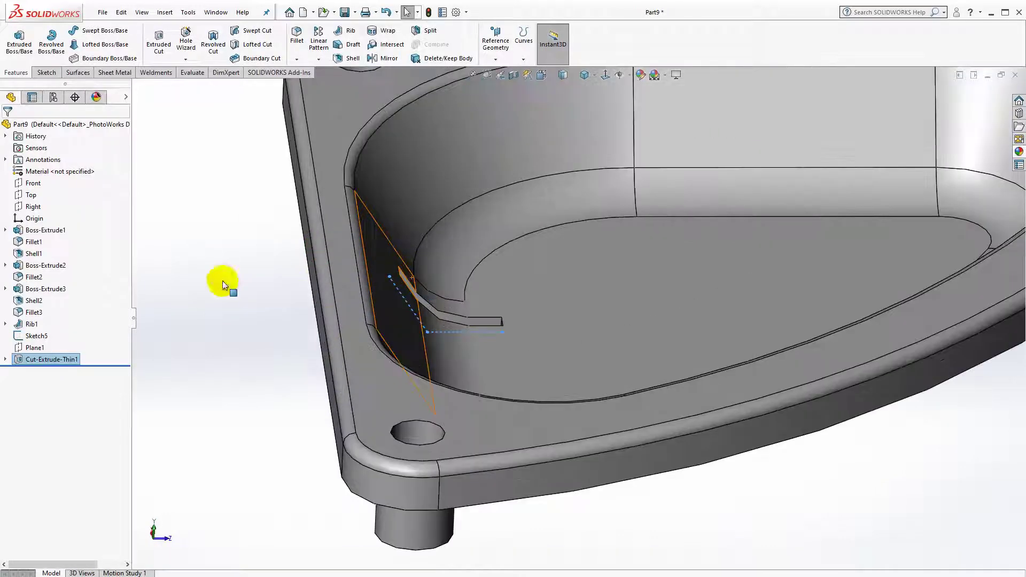
scroll(453, 296, "up", 4)
middle_click_drag(454, 296, 456, 332)
left_click(308, 39)
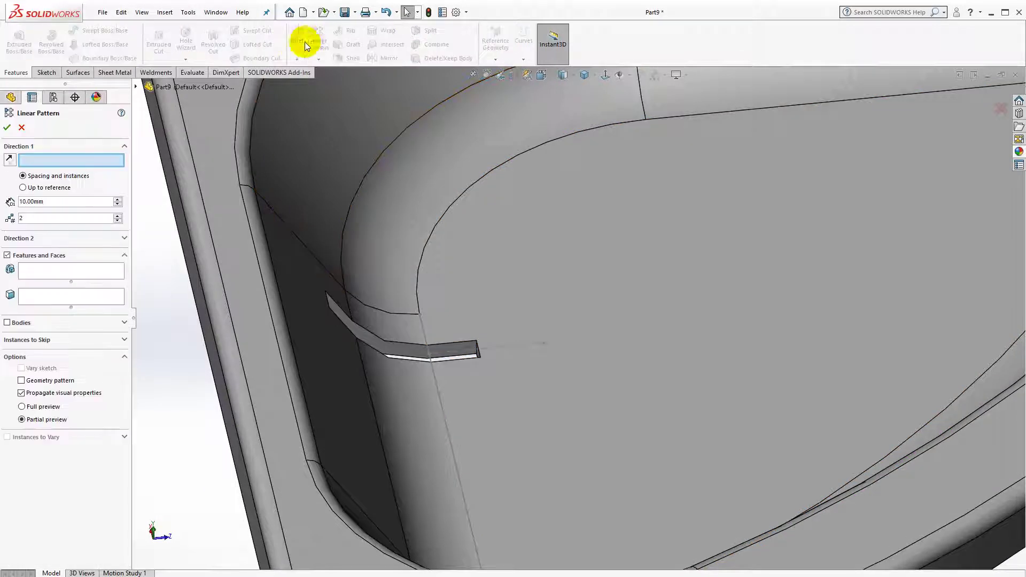
left_click(22, 128)
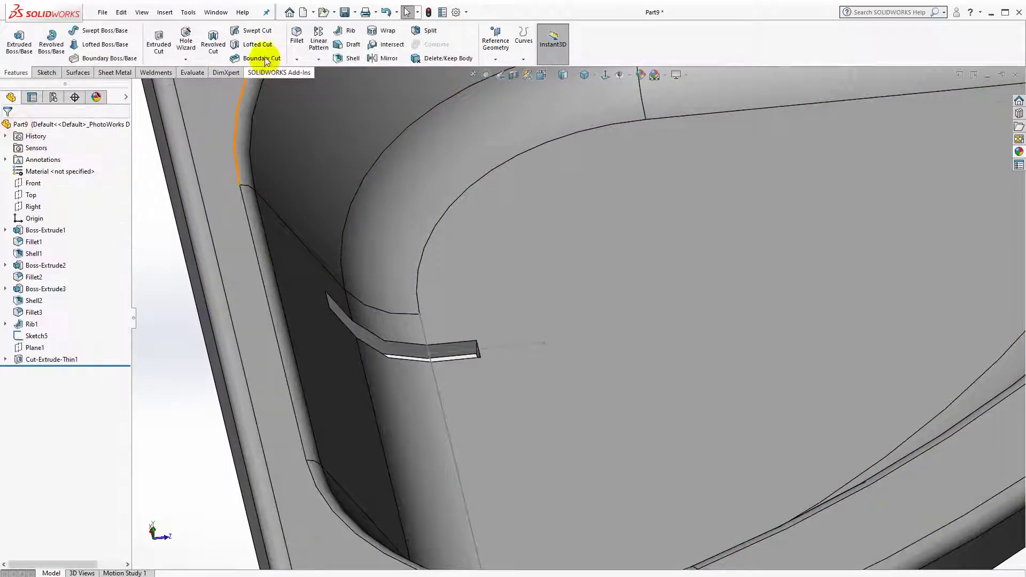
Step: Set up a full round fillet at the slot's floor end, using one side face, the end face as center, and the opposite side face
left_click(297, 37)
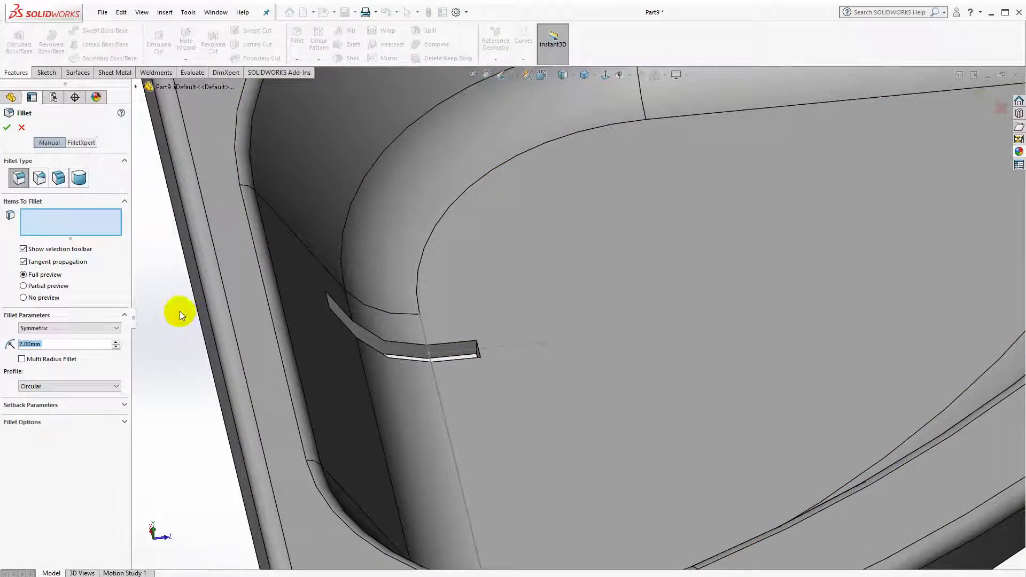
left_click(78, 177)
middle_click_drag(435, 351, 451, 352)
left_click(451, 351)
left_click(99, 264)
middle_click_drag(332, 344, 454, 330)
left_click(379, 352)
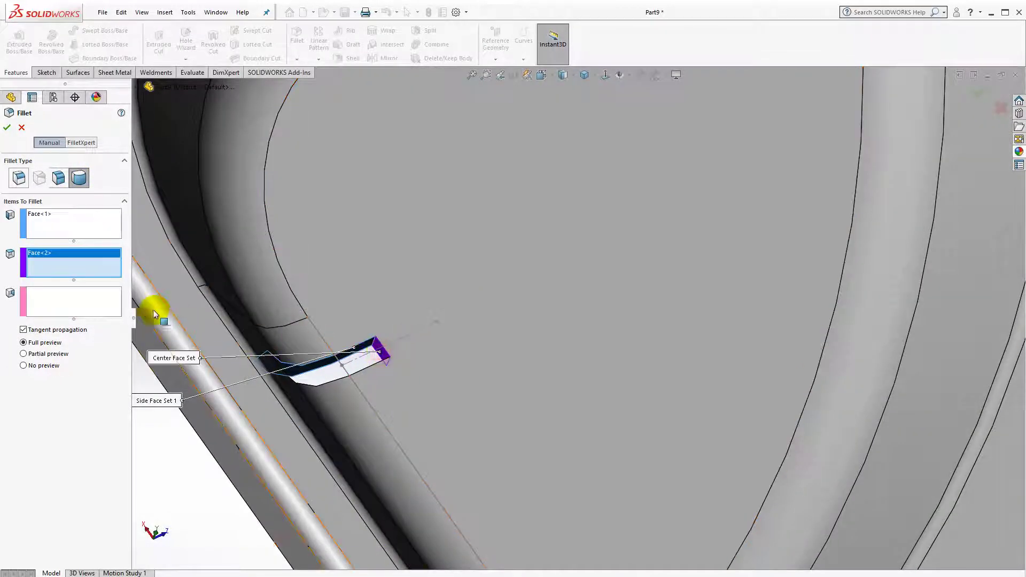
left_click(98, 306)
middle_click_drag(239, 316, 271, 378)
left_click(278, 377)
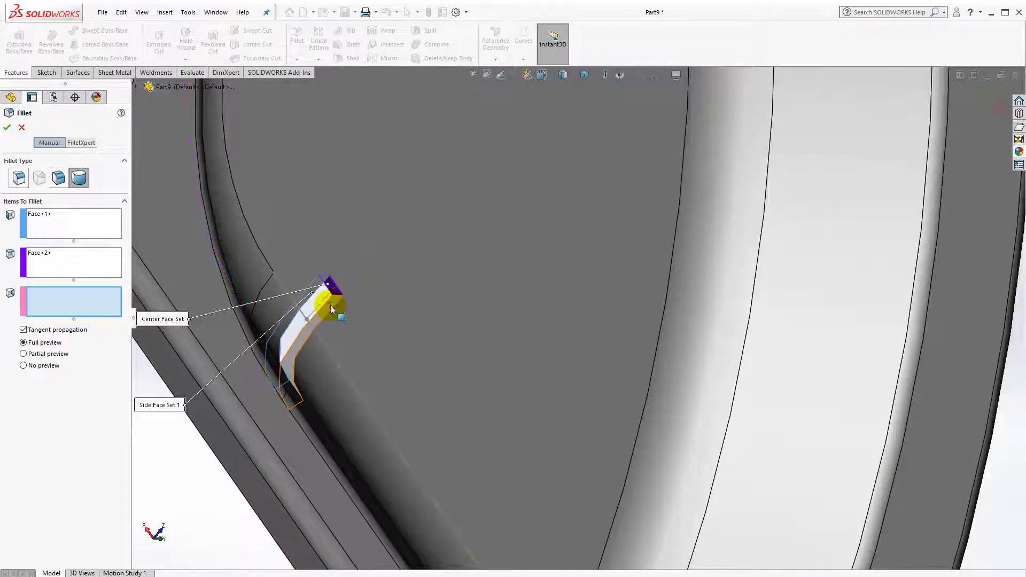
Step: Try adding the slot's wall-side end face to the center face set, and remove it again
middle_click_drag(338, 368, 515, 446)
left_click(99, 269)
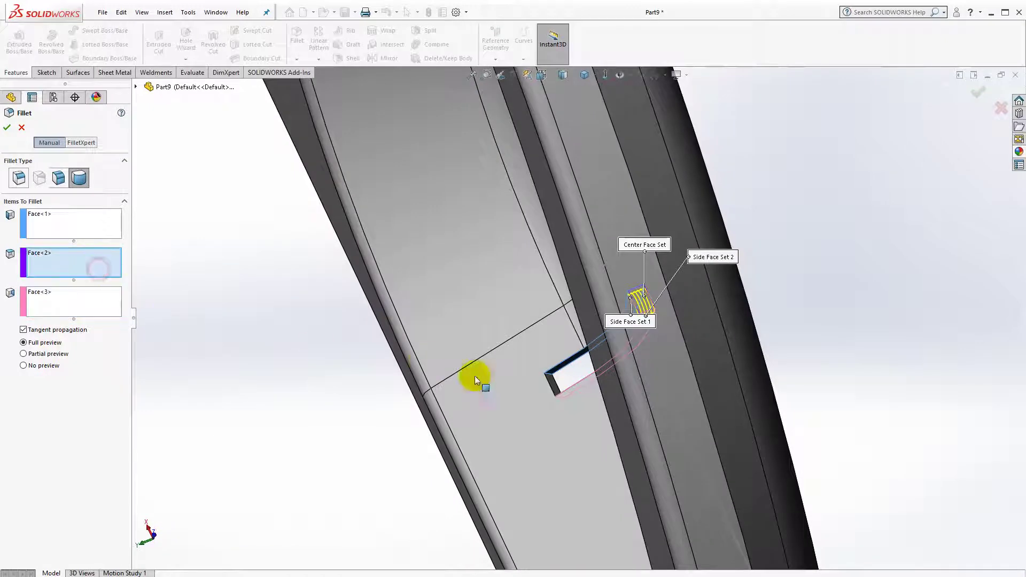
left_click(557, 386)
scroll(558, 386, "down", 5)
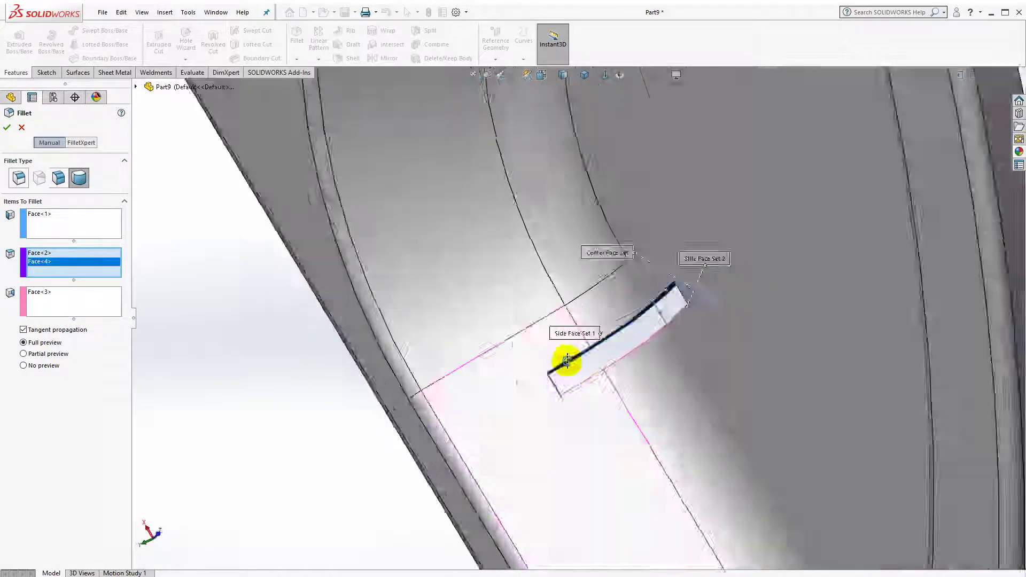
right_click(77, 264)
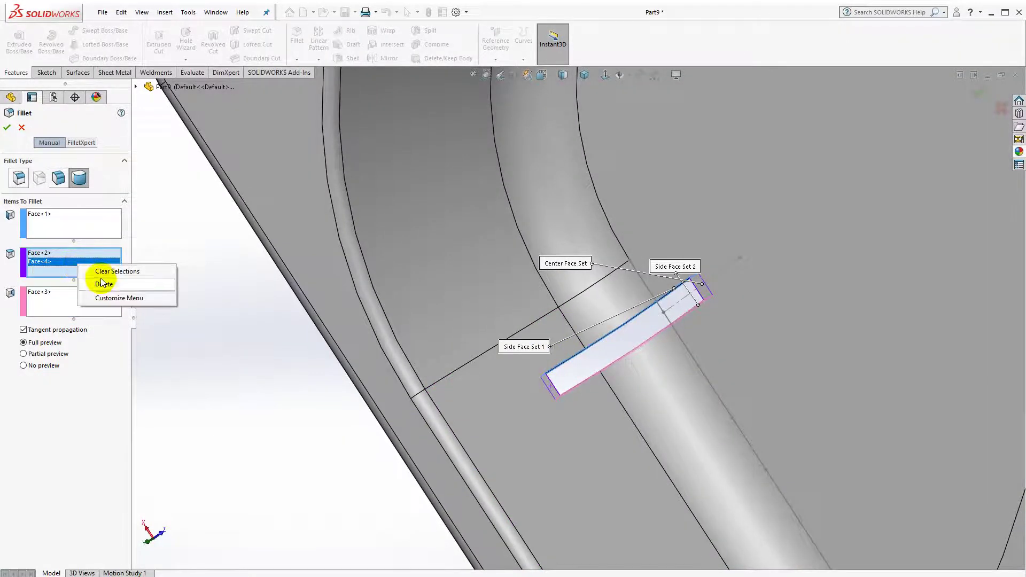
left_click(109, 283)
Step: Apply the full round fillet at the slot's floor end and another at its end on the sloped wall
middle_click_drag(441, 345, 240, 252)
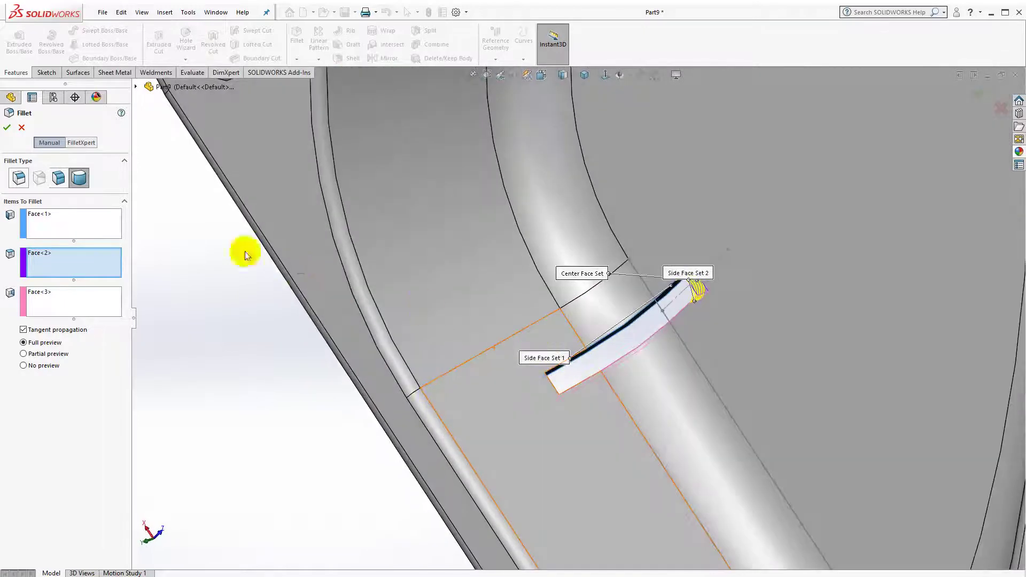
left_click(7, 129)
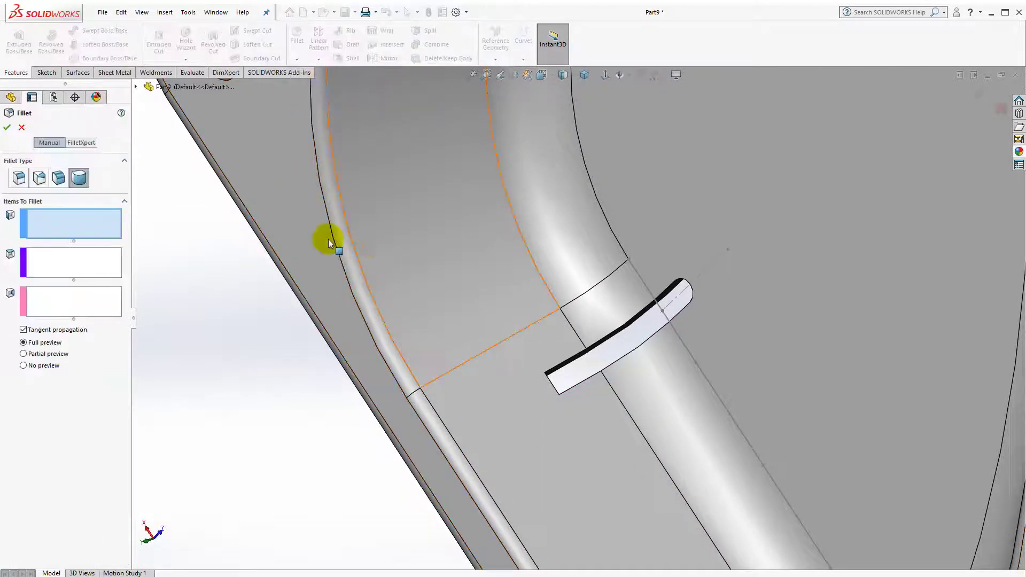
middle_click_drag(458, 275, 485, 335)
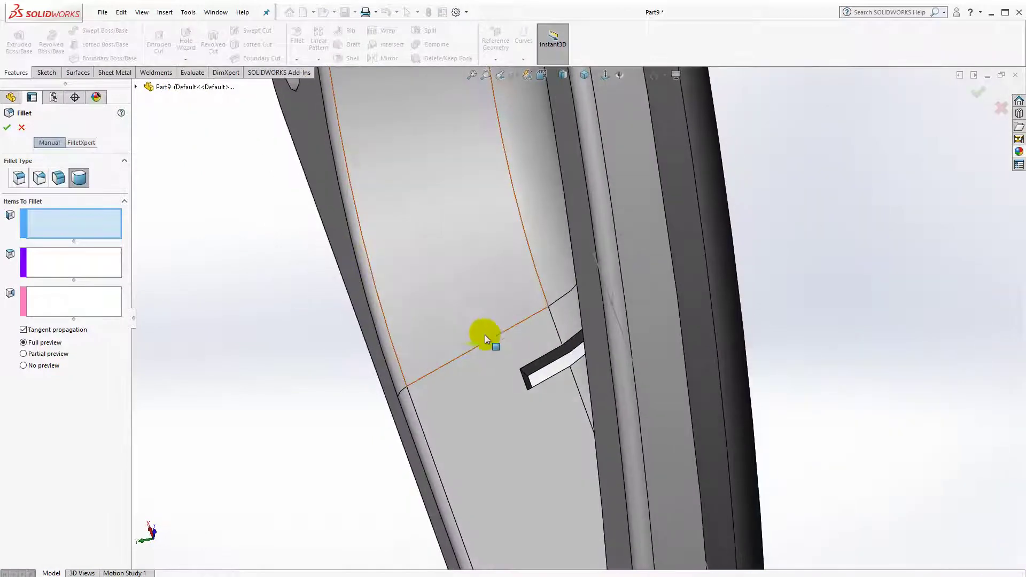
left_click(535, 366)
middle_click_drag(538, 367, 550, 428)
left_click(530, 381)
left_click(550, 396)
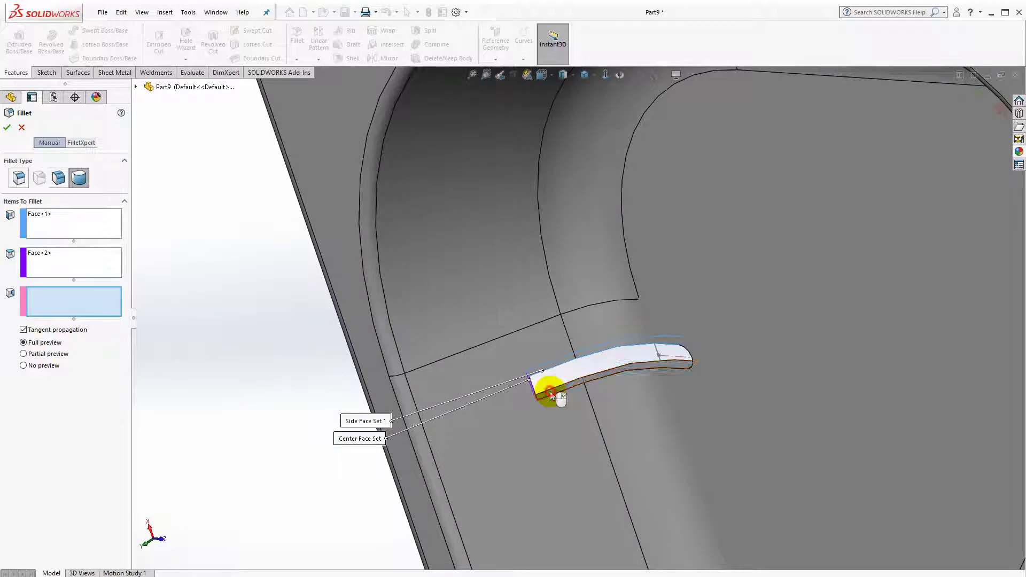
right_click(550, 396)
middle_click_drag(412, 340, 436, 305)
scroll(437, 305, "up", 3)
left_click(318, 296)
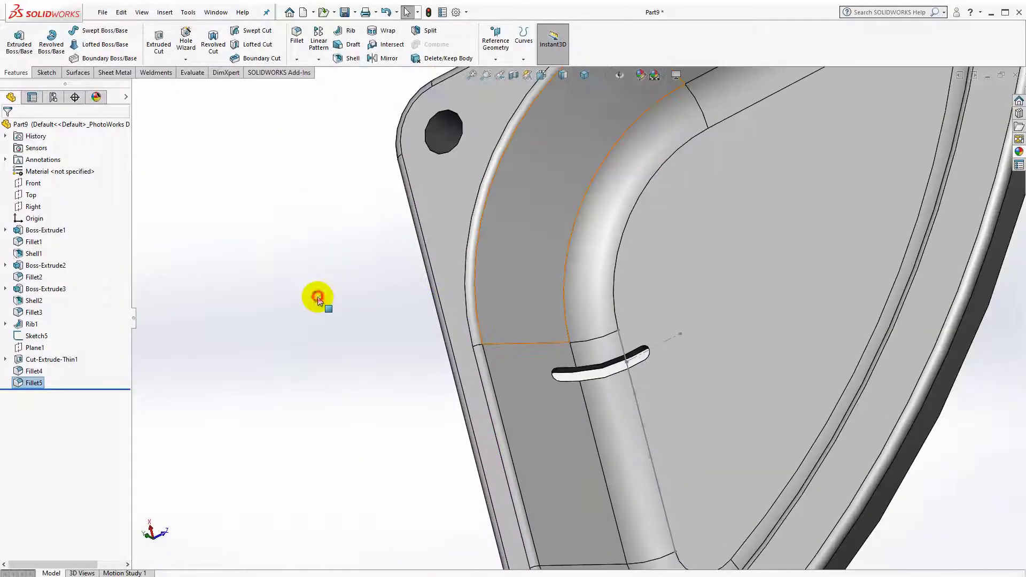
middle_click_drag(512, 269, 558, 237)
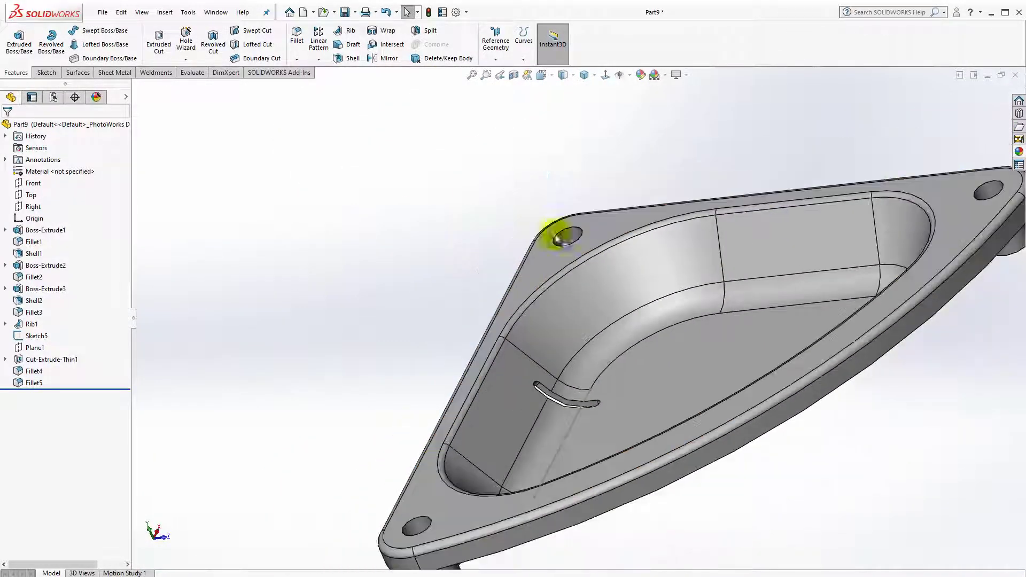
middle_click_drag(547, 289, 562, 377)
scroll(580, 415, "up", 3)
mouse_move(604, 411)
middle_mouse_down()
mouse_move(601, 401)
mouse_move(603, 426)
middle_mouse_up()
scroll(593, 406, "down", 2)
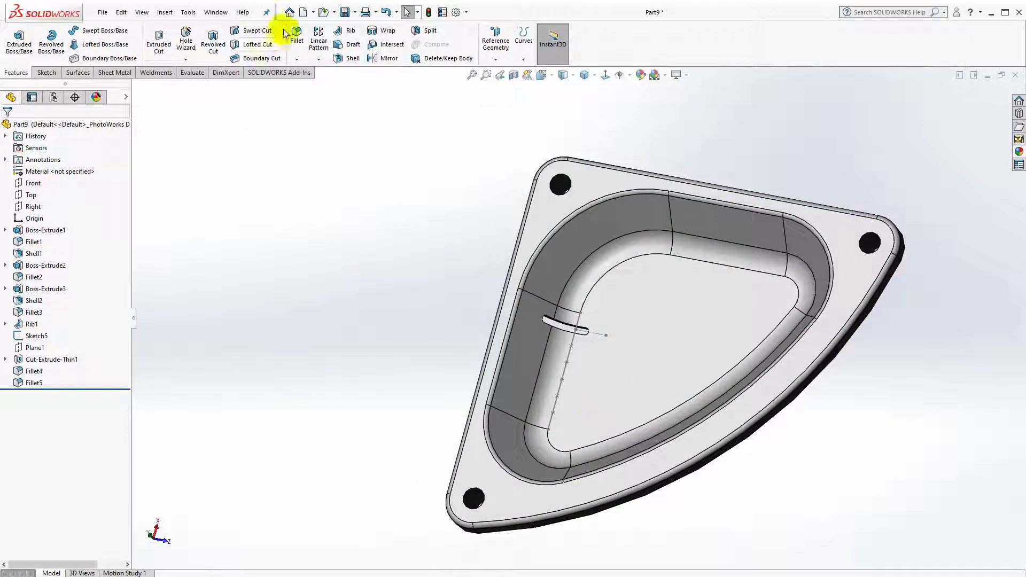
Step: Set up a linear pattern along the recess's straight rim edge, up to the layout sketch's farthest point, with 6 instances
left_click(318, 48)
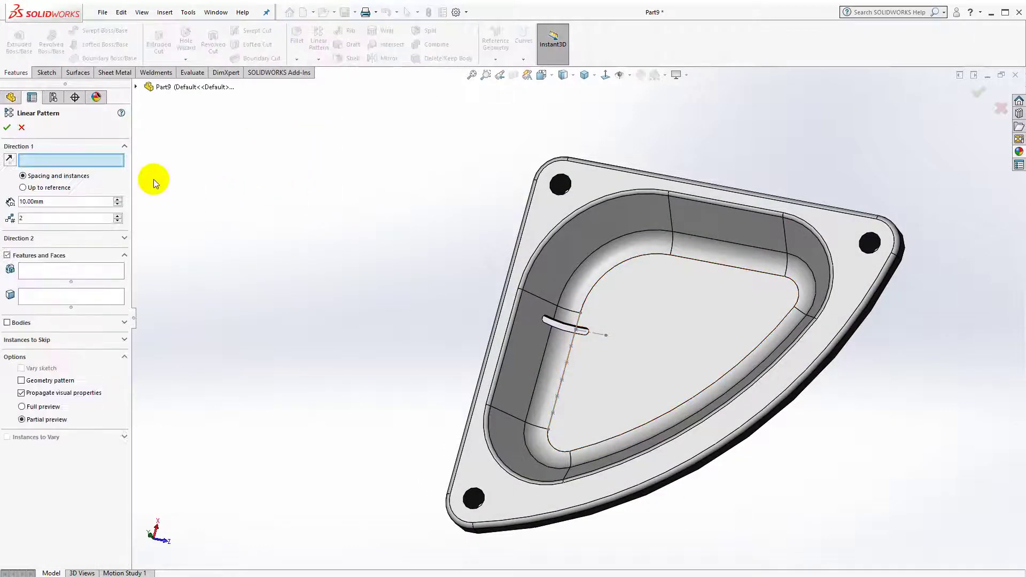
left_click(511, 333)
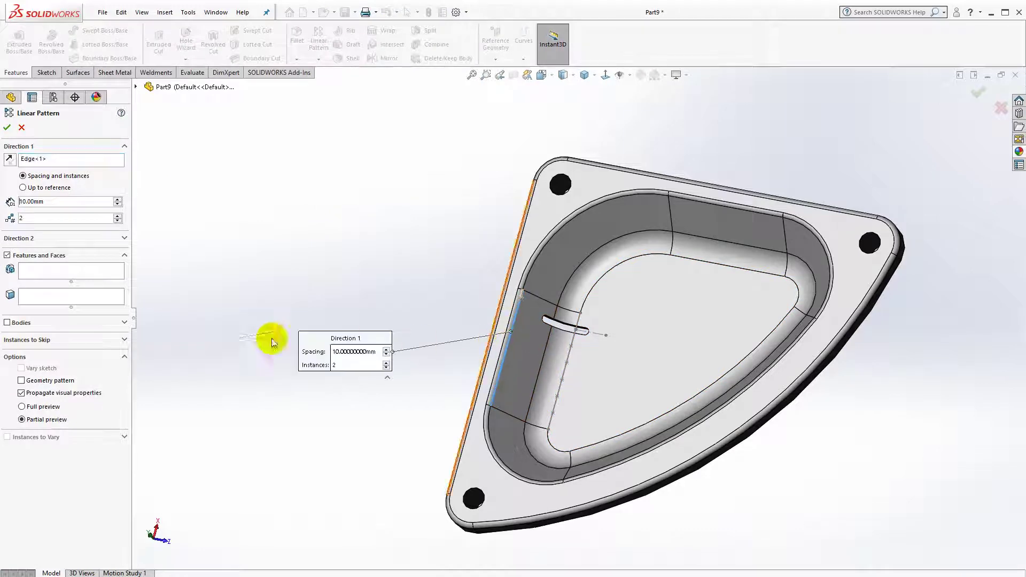
left_click(57, 189)
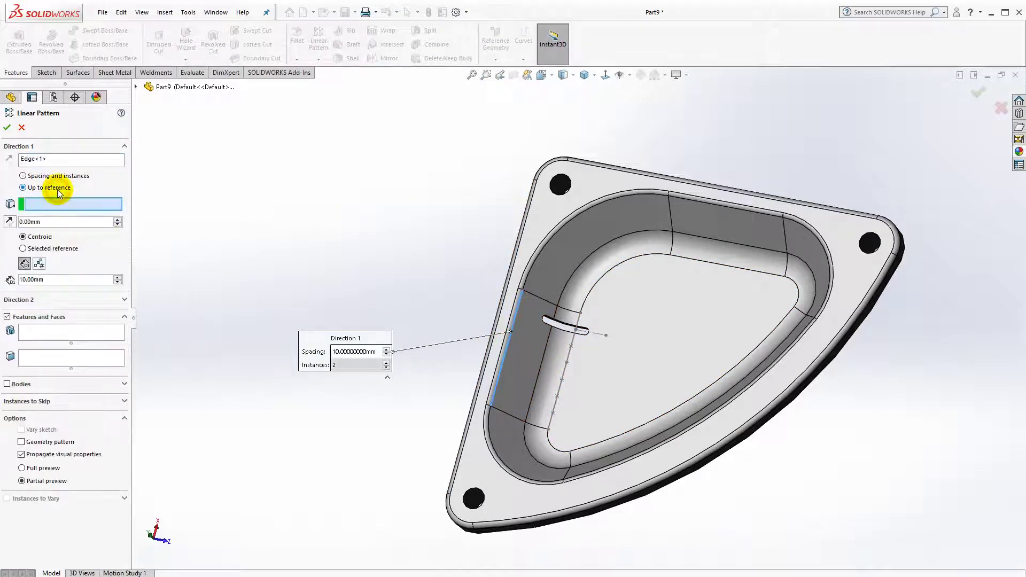
scroll(637, 367, "down", 4)
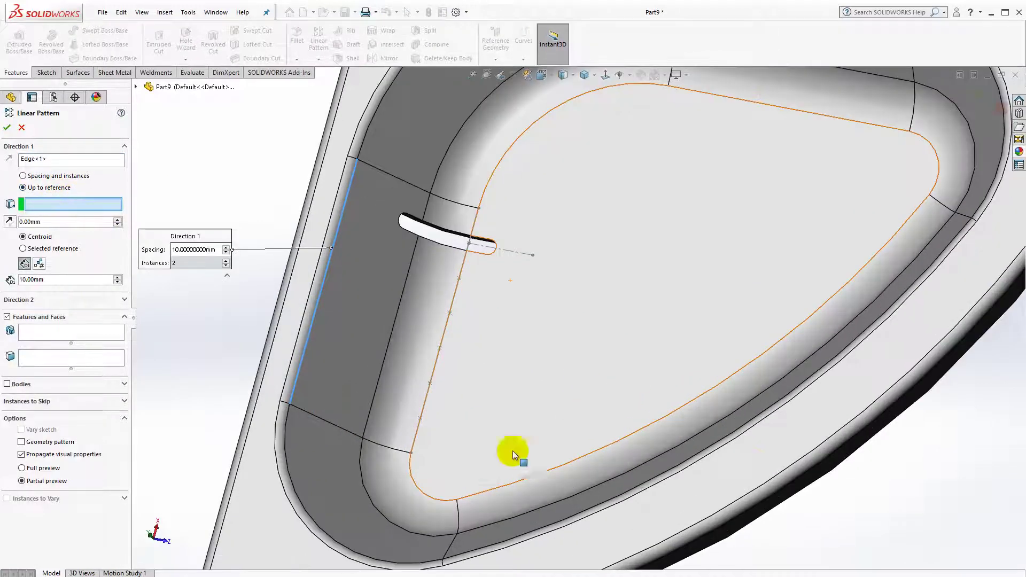
left_click(421, 419)
left_click(39, 264)
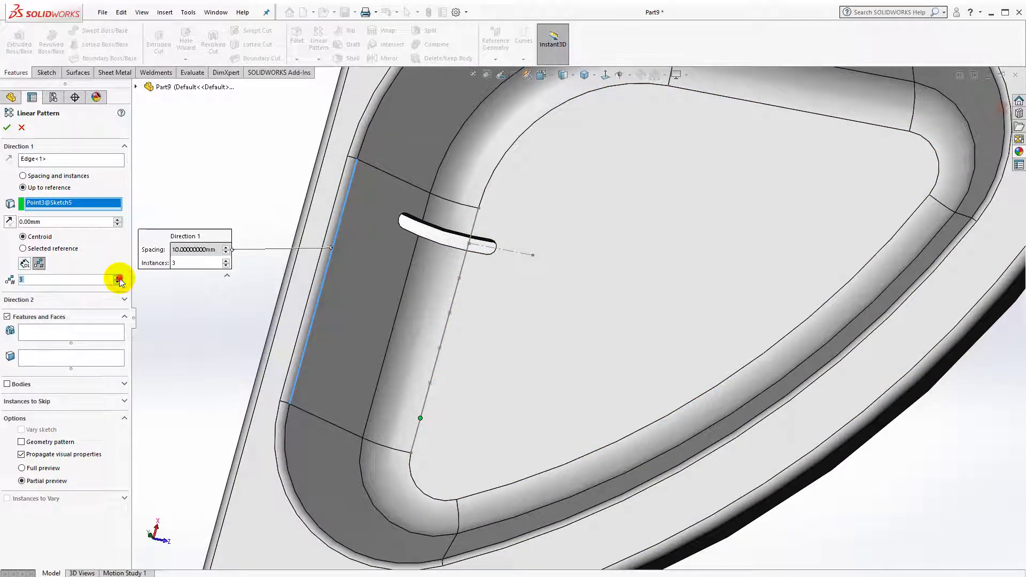
Step: Add the slot cut and both of its full round end fillets as the features to pattern, and create the linear pattern
left_click(64, 332)
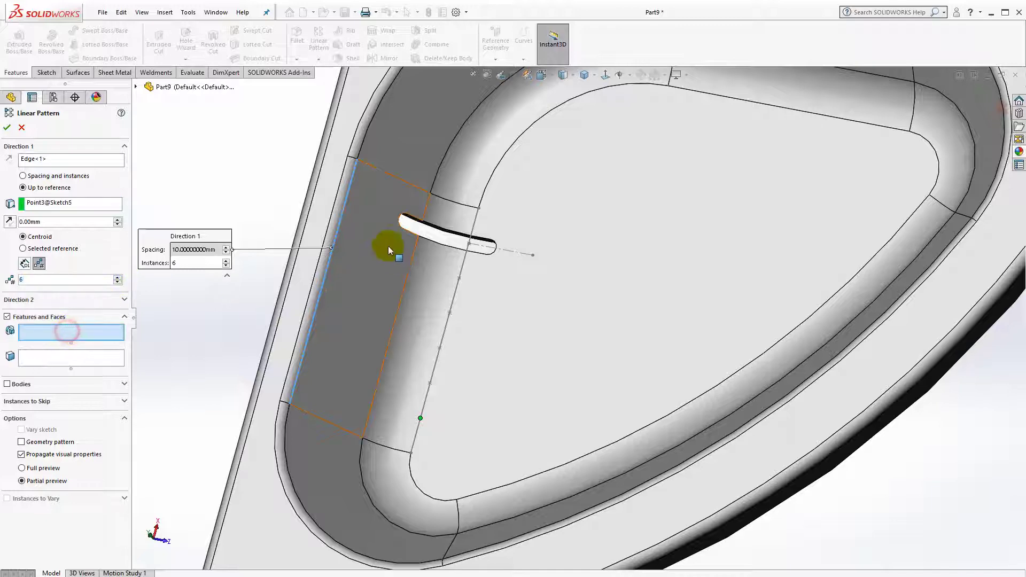
scroll(522, 268, "down", 8)
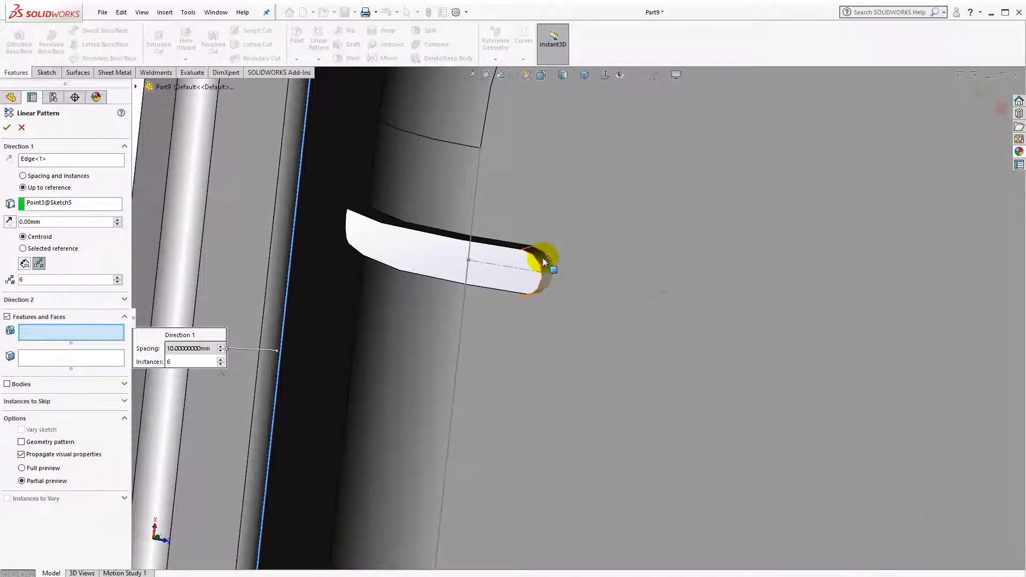
left_click(544, 262)
scroll(545, 264, "up", 5)
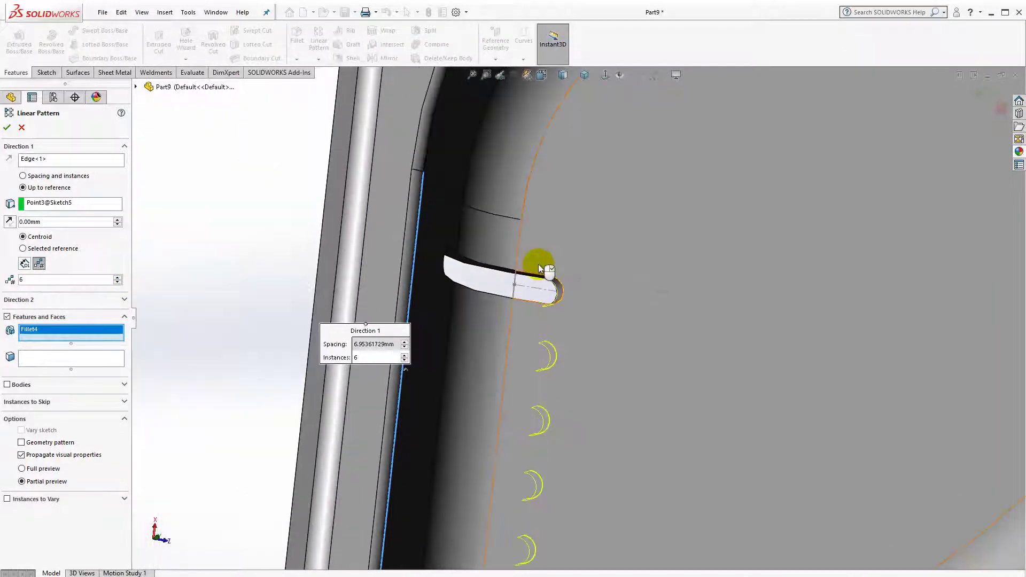
left_click(493, 272)
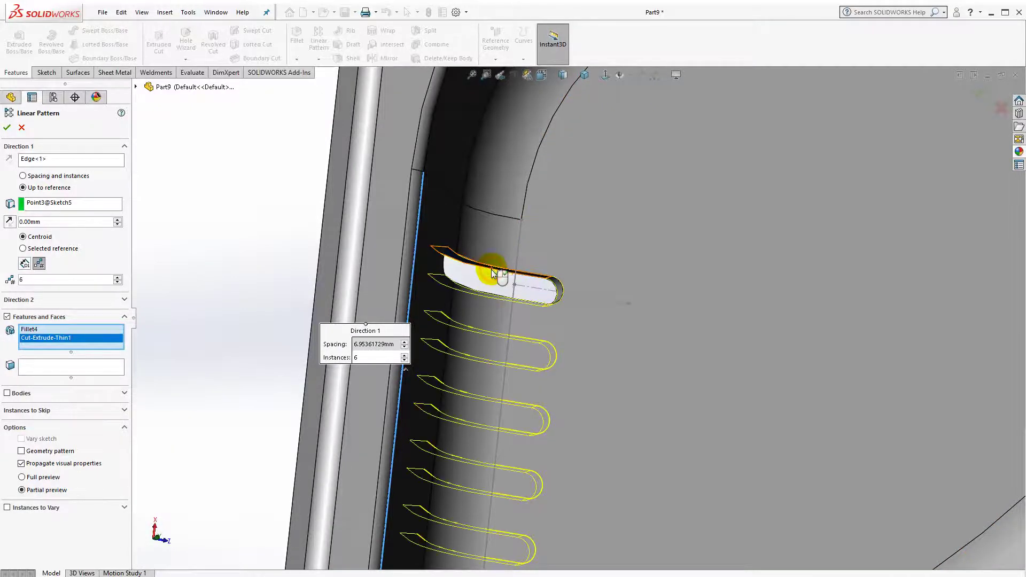
middle_click_drag(491, 271, 412, 289)
scroll(447, 263, "down", 4)
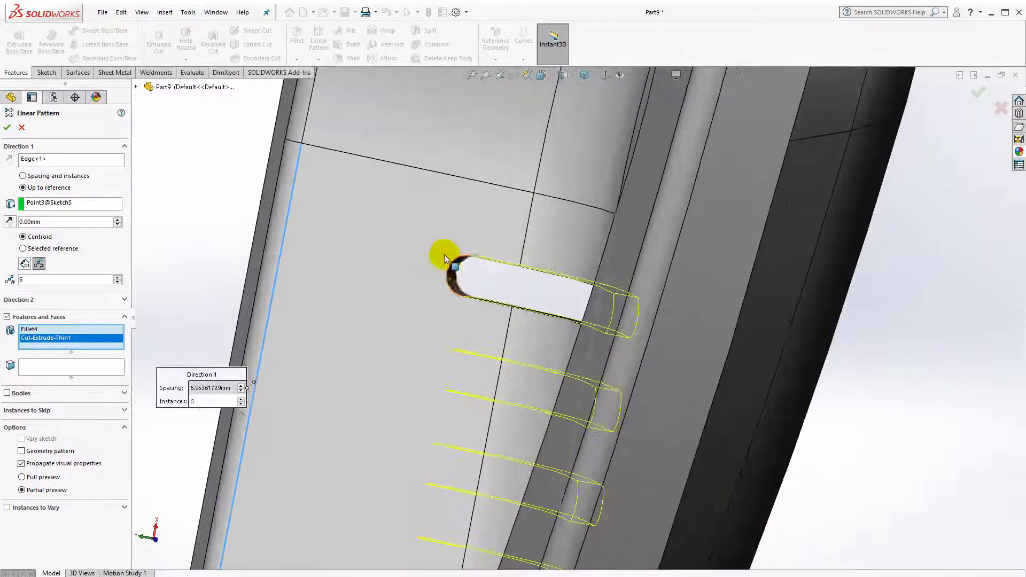
left_click(473, 296)
scroll(479, 319, "up", 5)
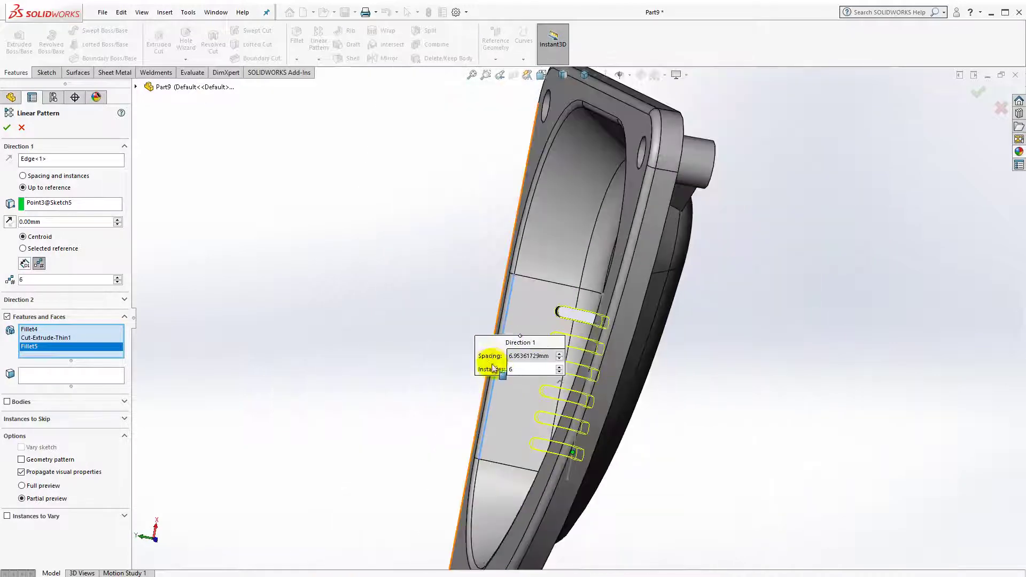
middle_click_drag(487, 357, 459, 359)
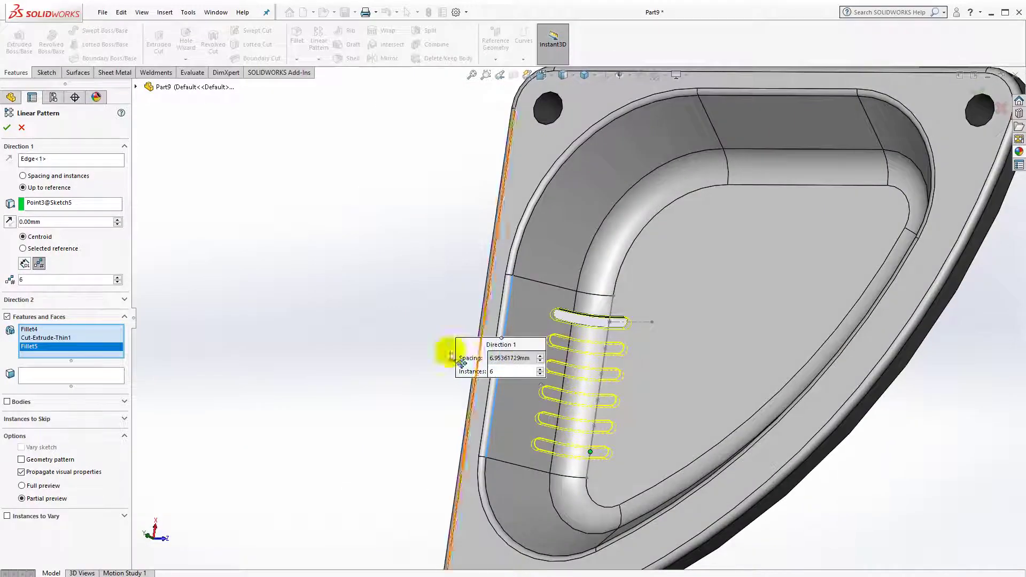
left_click(9, 130)
Step: Sketch a diagonal centerline on the flat rim face from the origin at the square corner to the curved outer edge's midpoint, and close the sketch
scroll(623, 296, "up", 5)
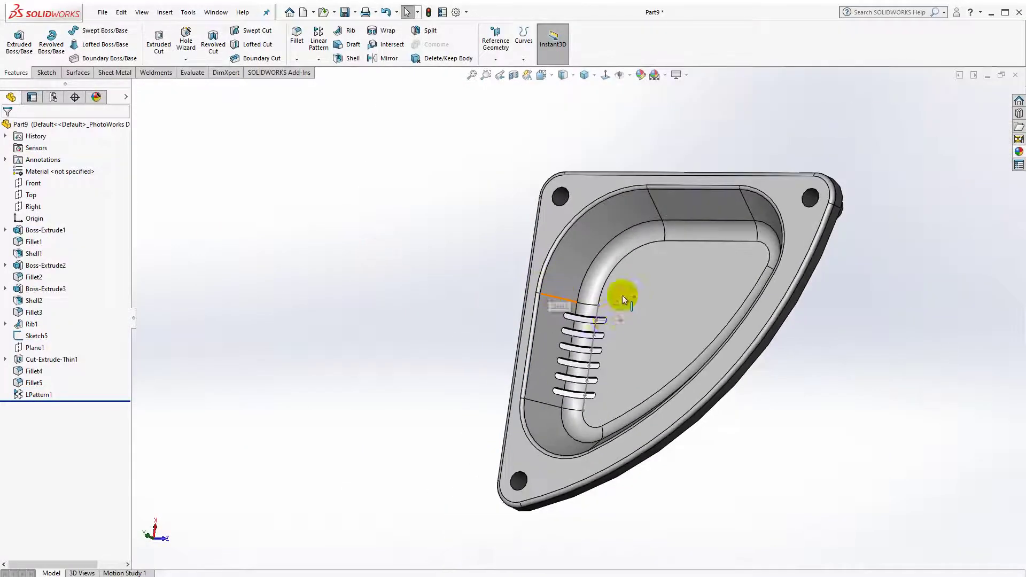
middle_click_drag(622, 295, 570, 236)
left_click(536, 229)
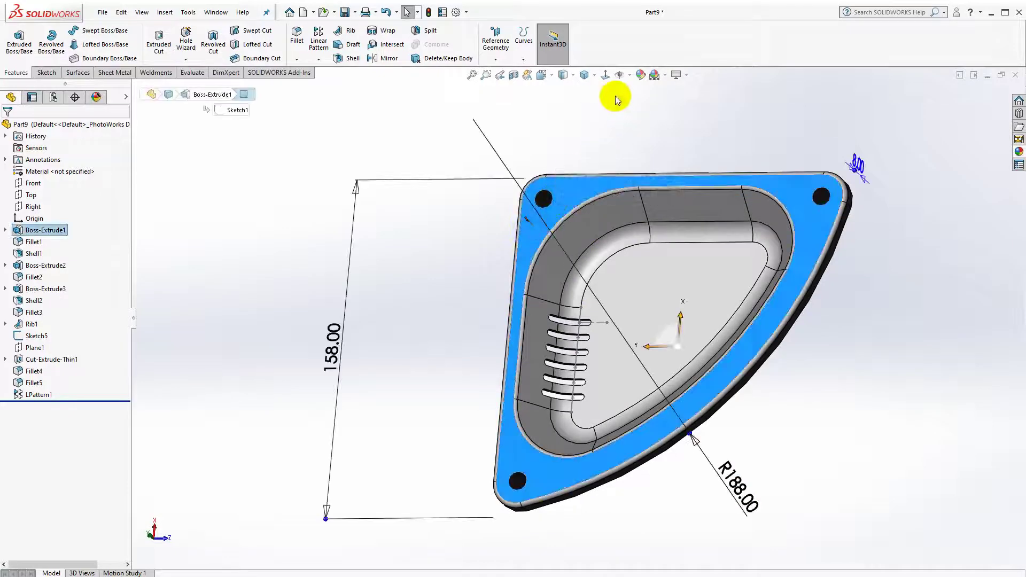
left_click(607, 77)
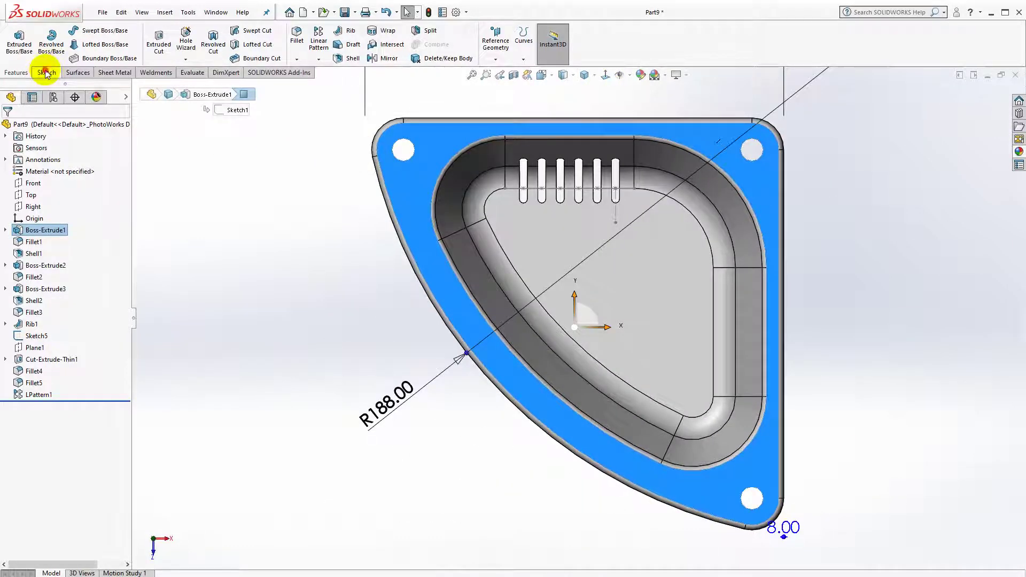
left_click(46, 73)
left_click(15, 35)
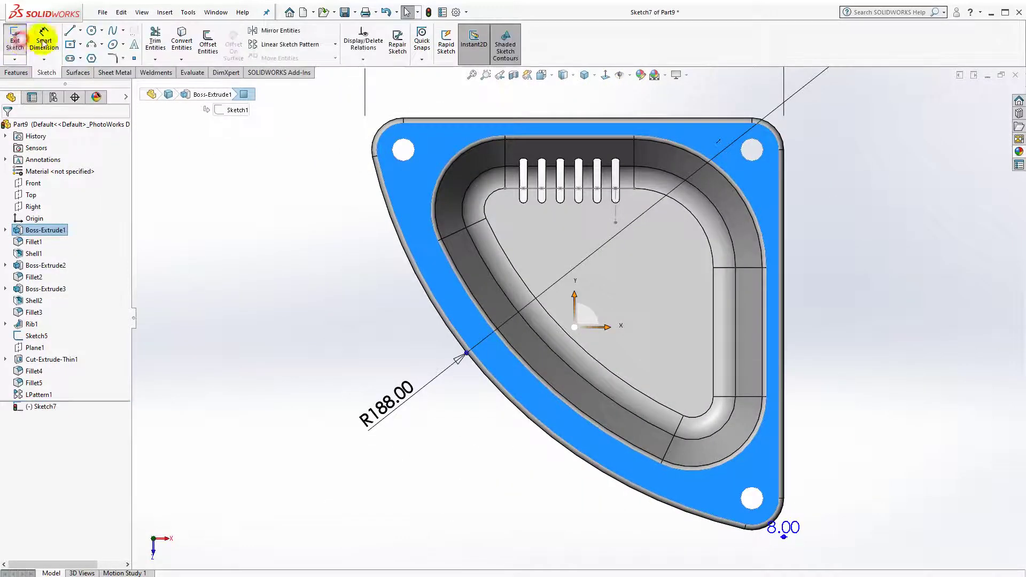
left_click(81, 32)
left_click(81, 56)
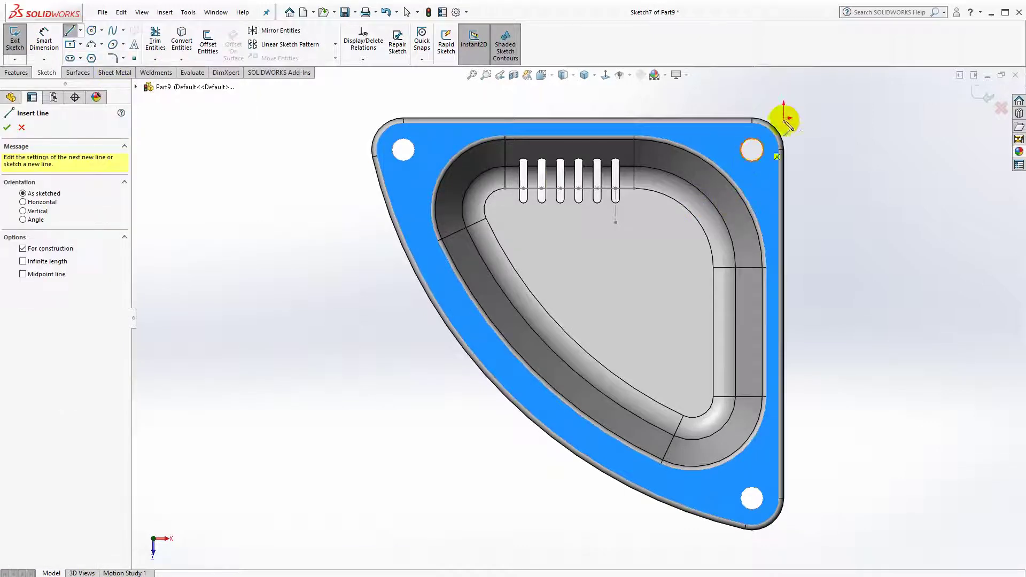
left_click_drag(786, 119, 510, 394)
key("Escape")
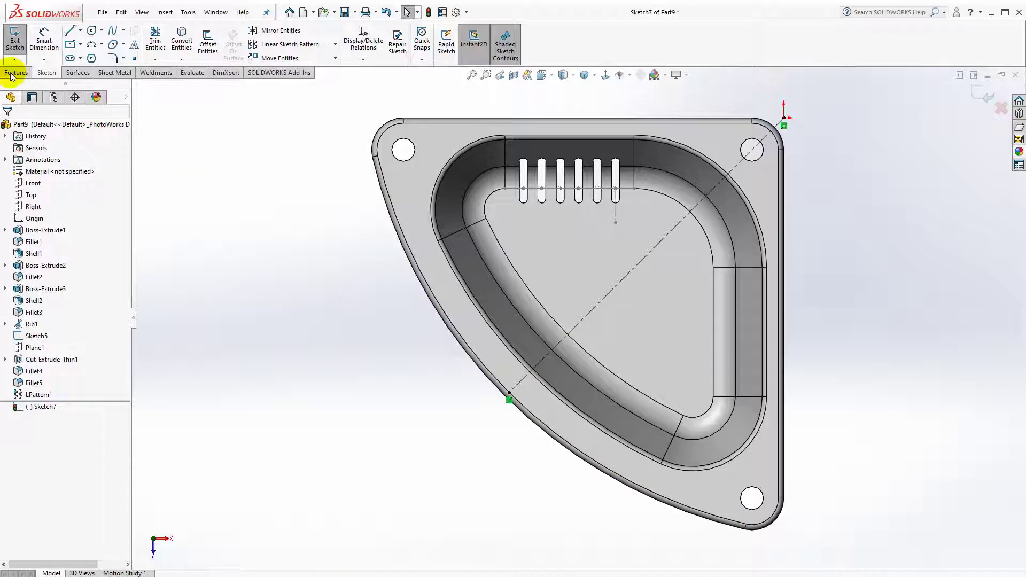
left_click(11, 74)
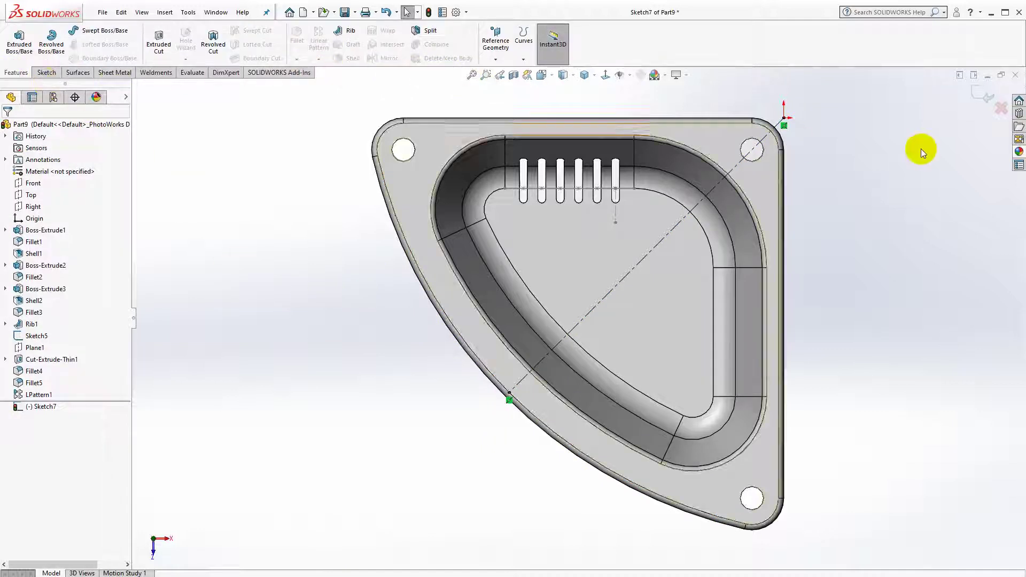
left_click(983, 99)
Step: Create a reference plane coincident with the diagonal centerline and perpendicular to the flat rim face
left_click(496, 43)
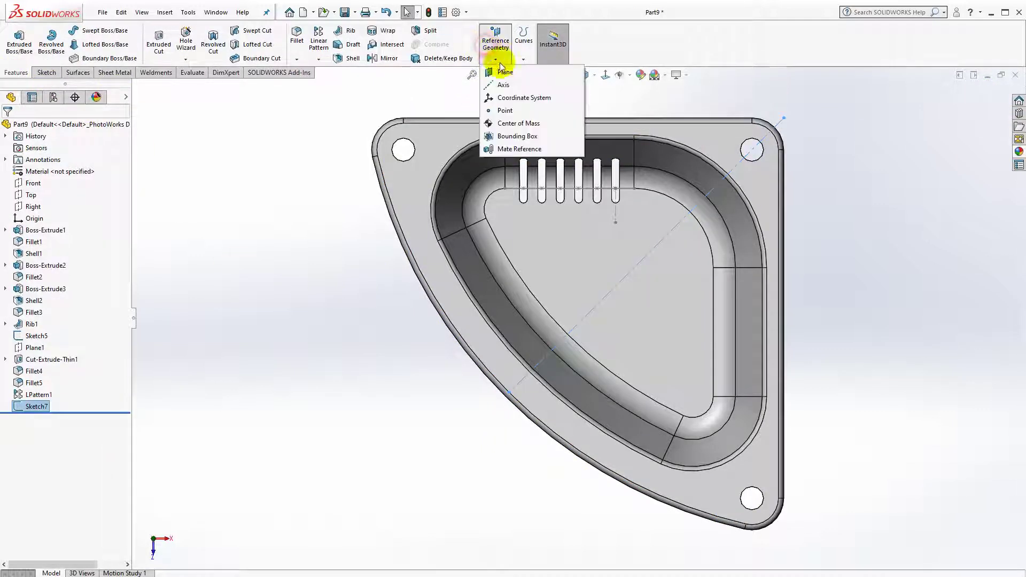
left_click(501, 72)
middle_click_drag(458, 339, 605, 252)
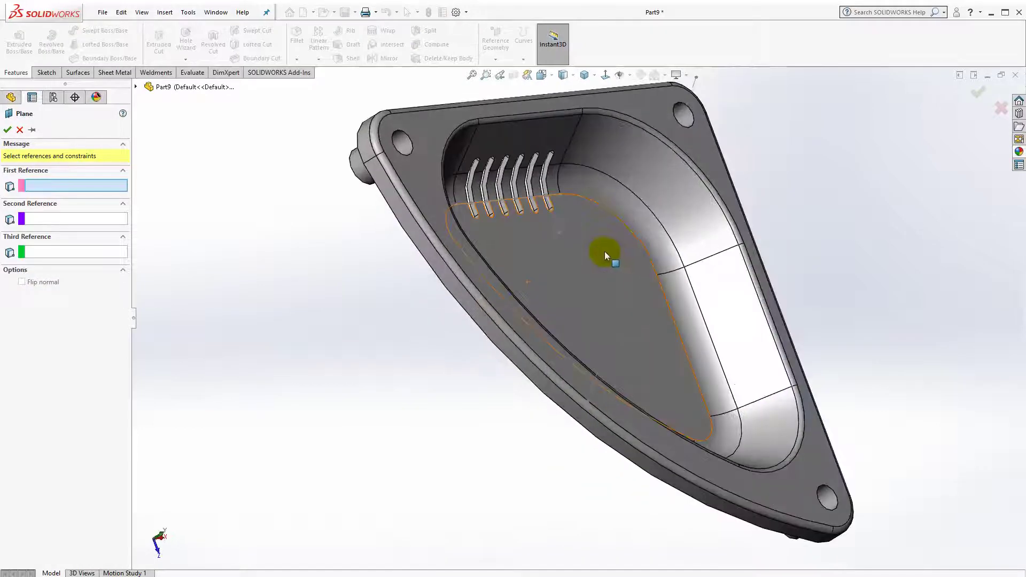
left_click(629, 274)
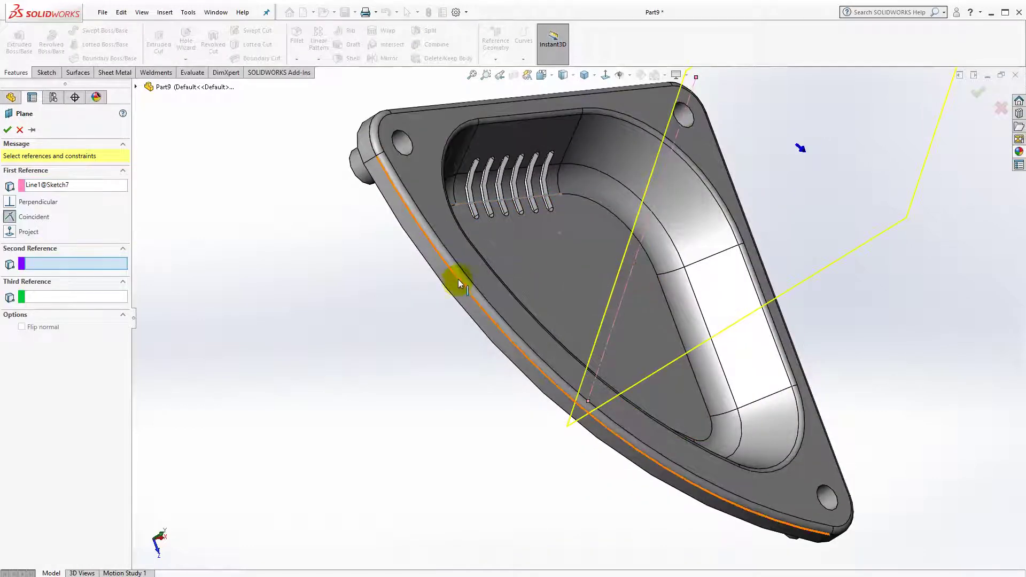
left_click(459, 239)
middle_click_drag(452, 314, 483, 363)
left_click(8, 129)
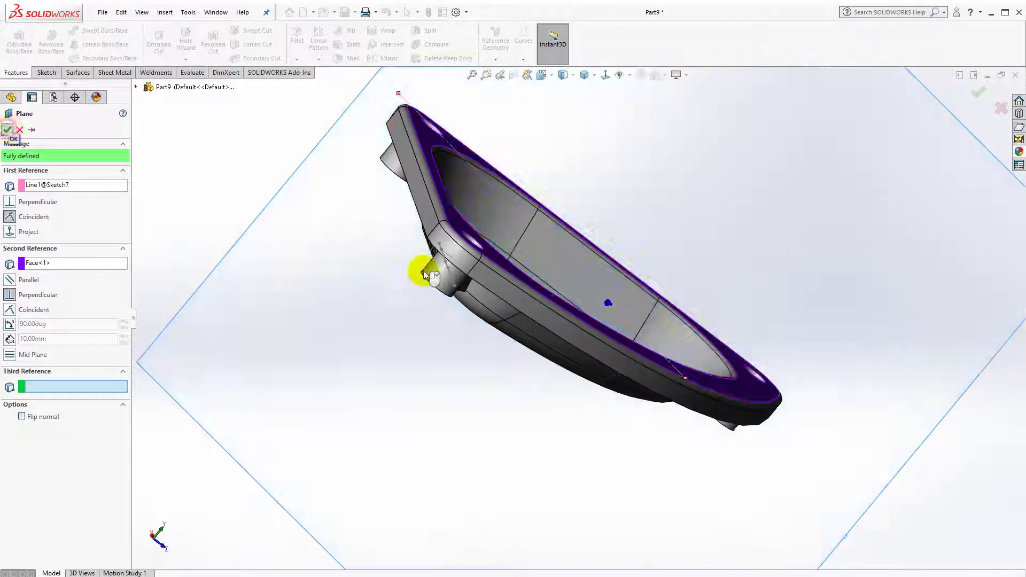
Step: Mirror the slot pattern, both full round fillets and the original slot cut about the diagonal plane
middle_click_drag(390, 169, 412, 298)
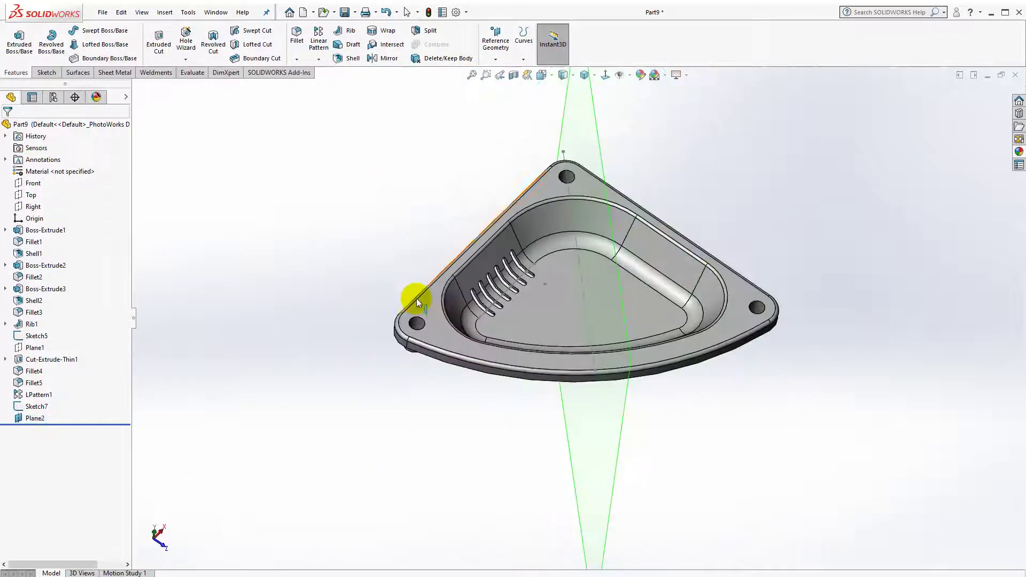
left_click(318, 60)
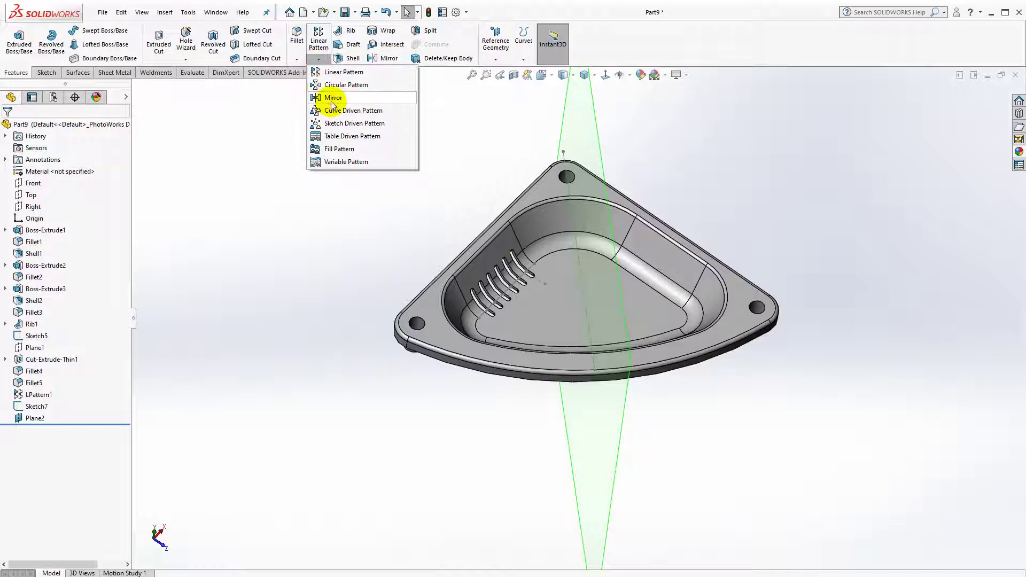
left_click(332, 98)
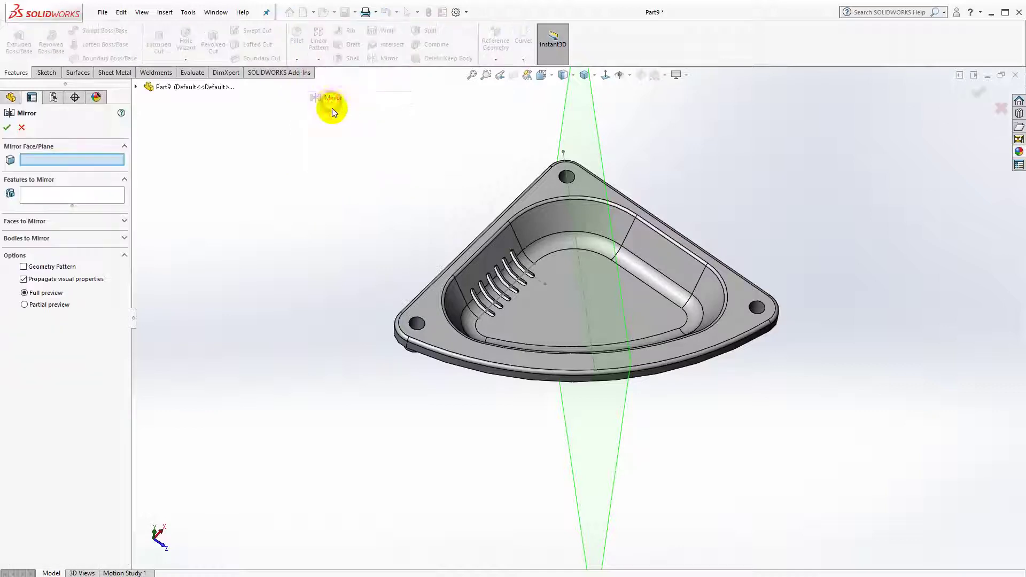
left_click(588, 128)
scroll(569, 315, "down", 6)
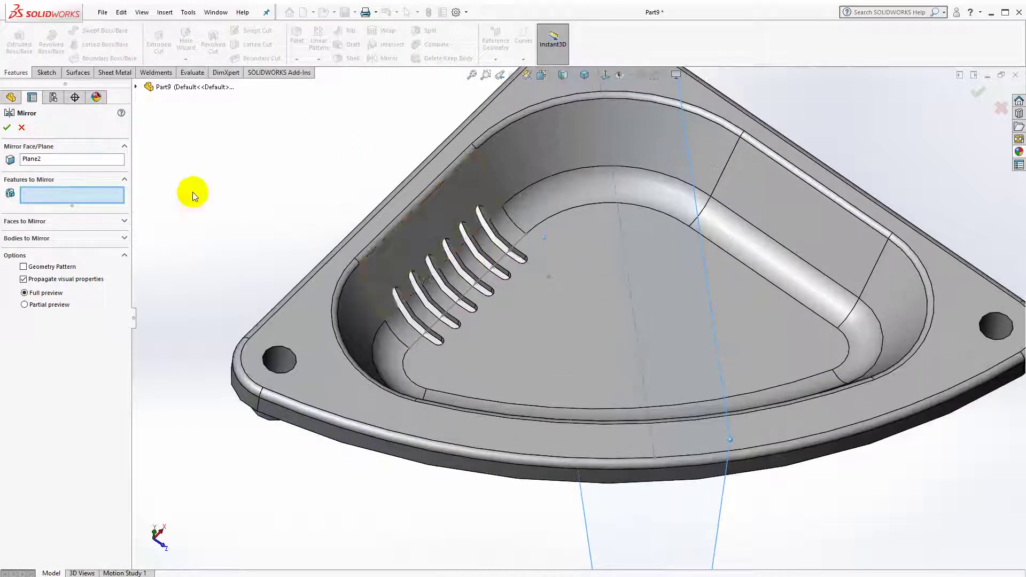
left_click(136, 88)
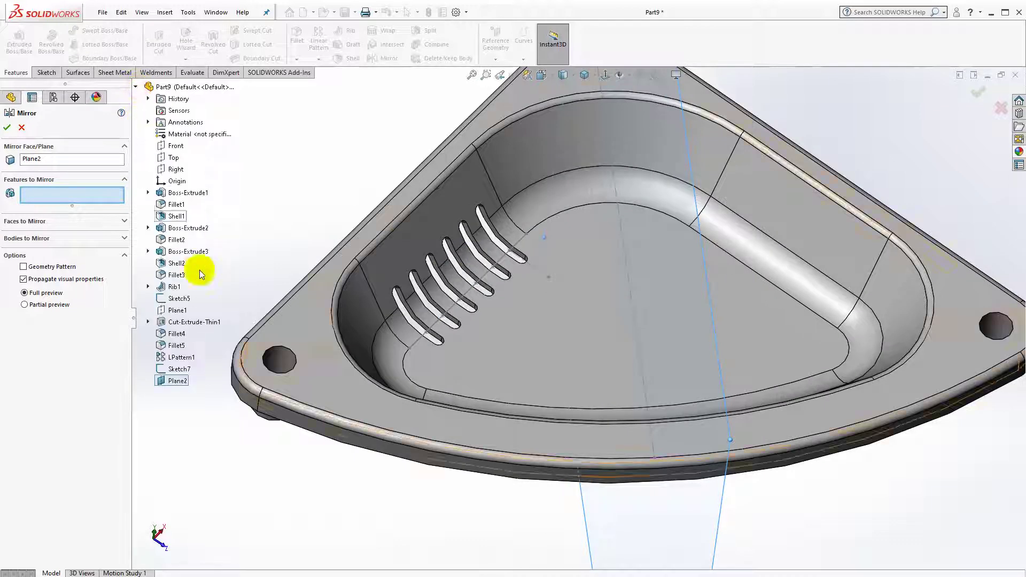
left_click(175, 357)
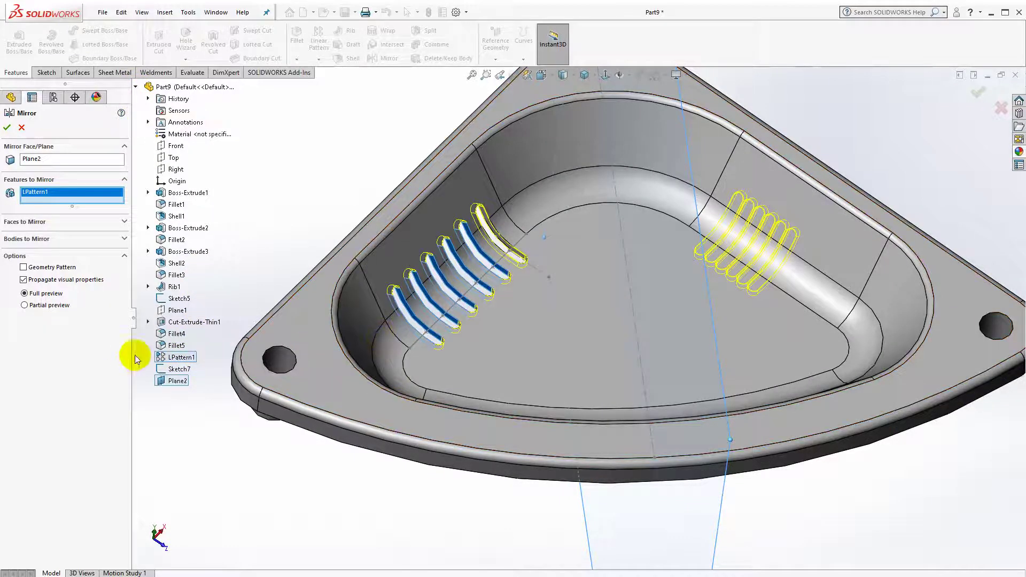
left_click(170, 346)
left_click(172, 335)
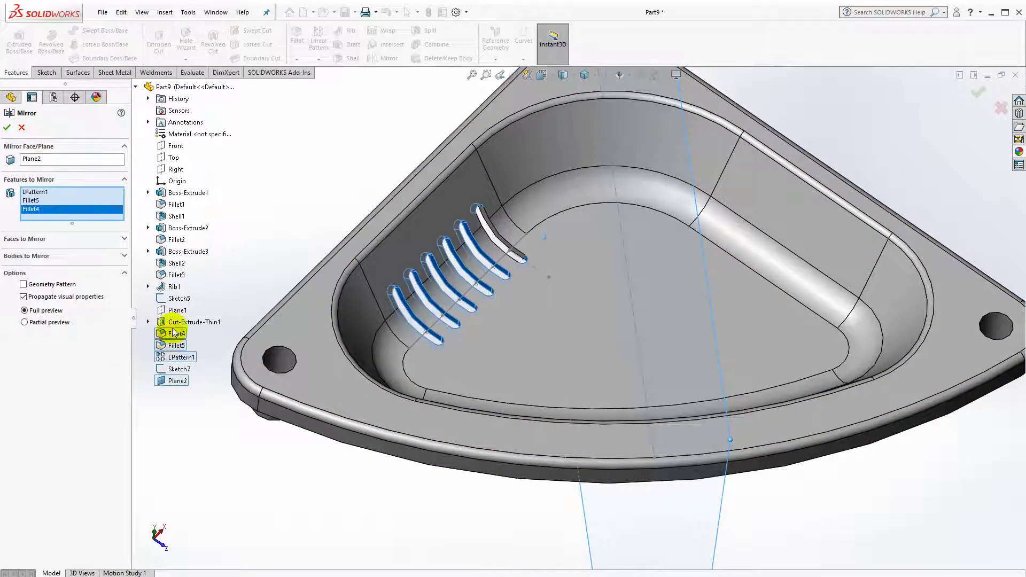
left_click(175, 324)
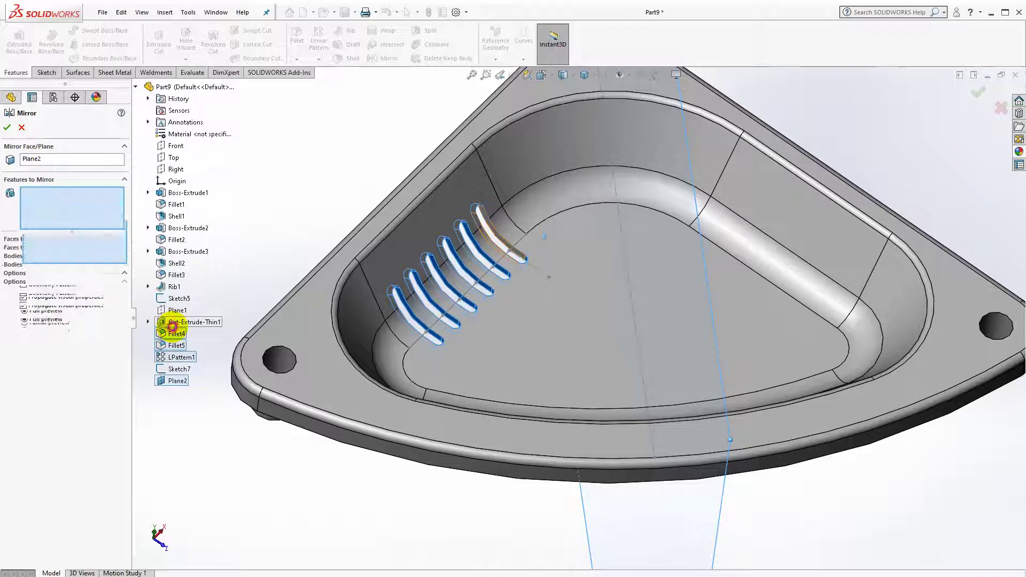
left_click(8, 128)
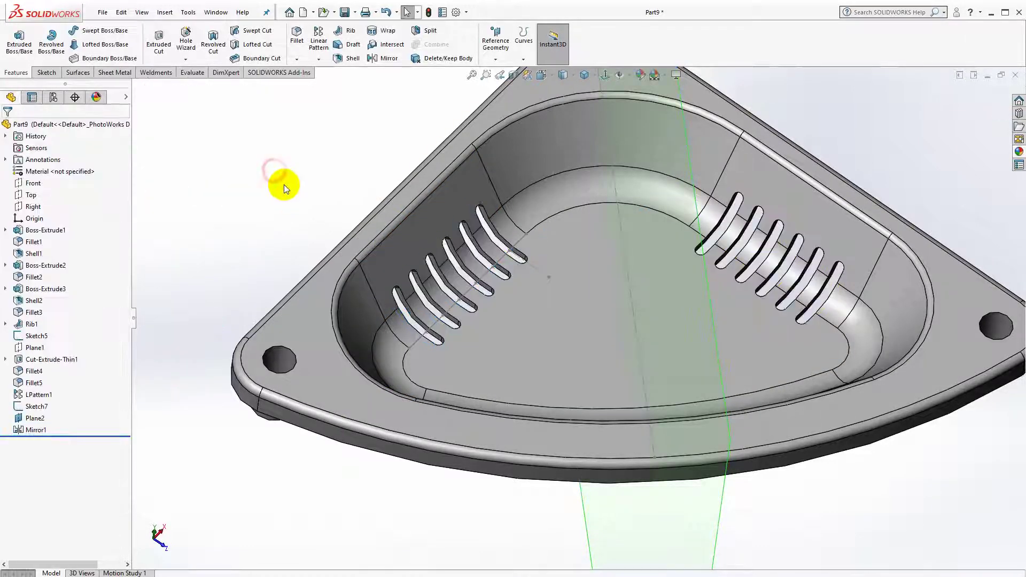
Step: Hide the diagonal mirror plane and the centerline sketch that defines it
scroll(285, 185, "up", 3)
left_click(32, 418)
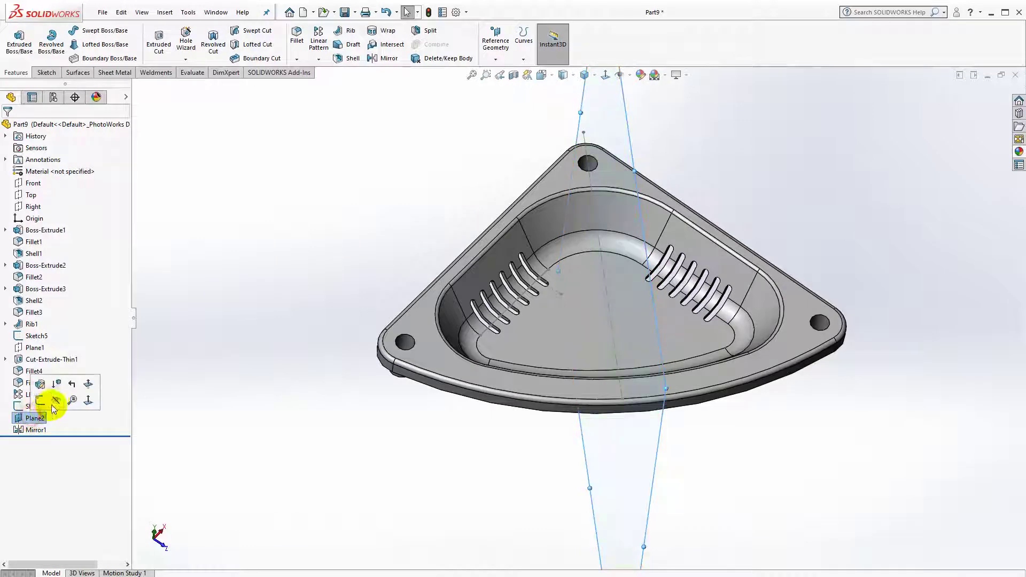
left_click(54, 401)
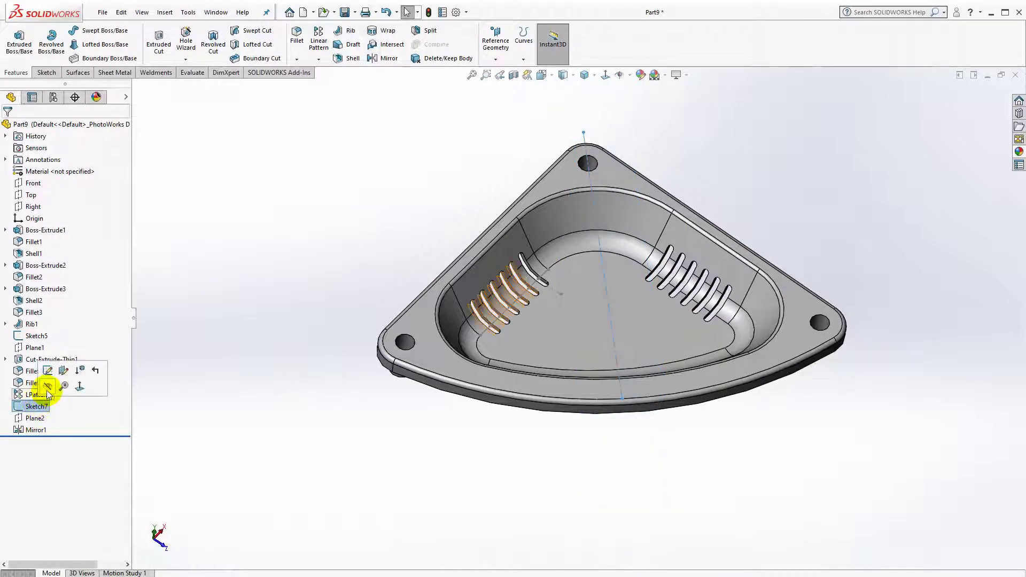
left_click(48, 389)
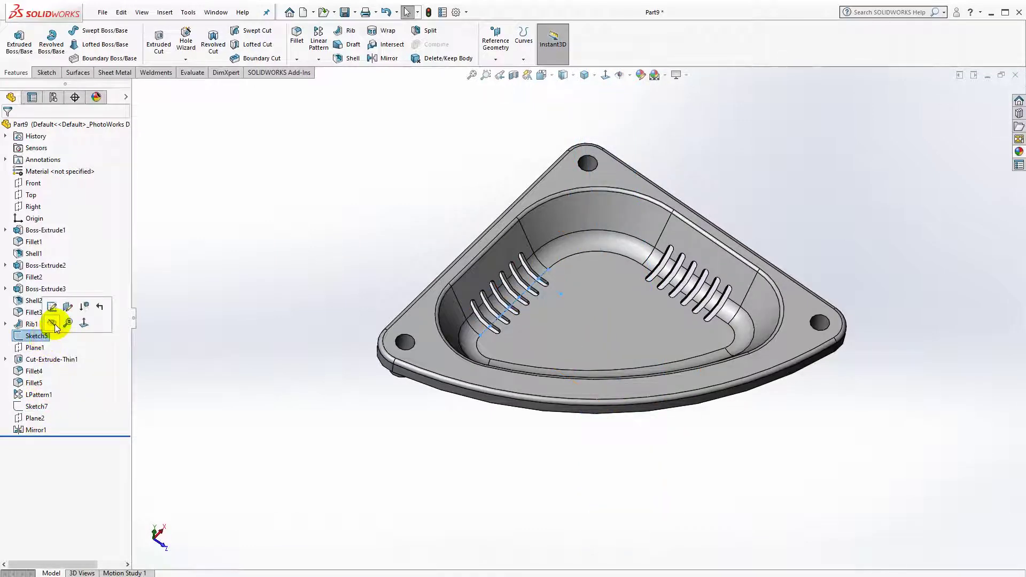
Step: Hide the sketch line that runs along the original row of slots and display the part in isometric view
left_click(52, 323)
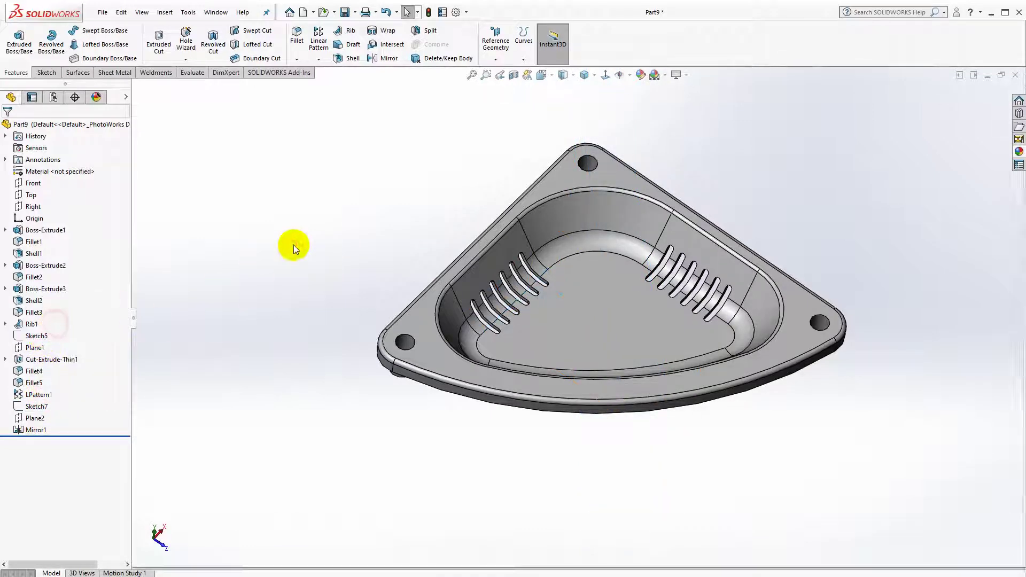
left_click(585, 75)
left_click(588, 86)
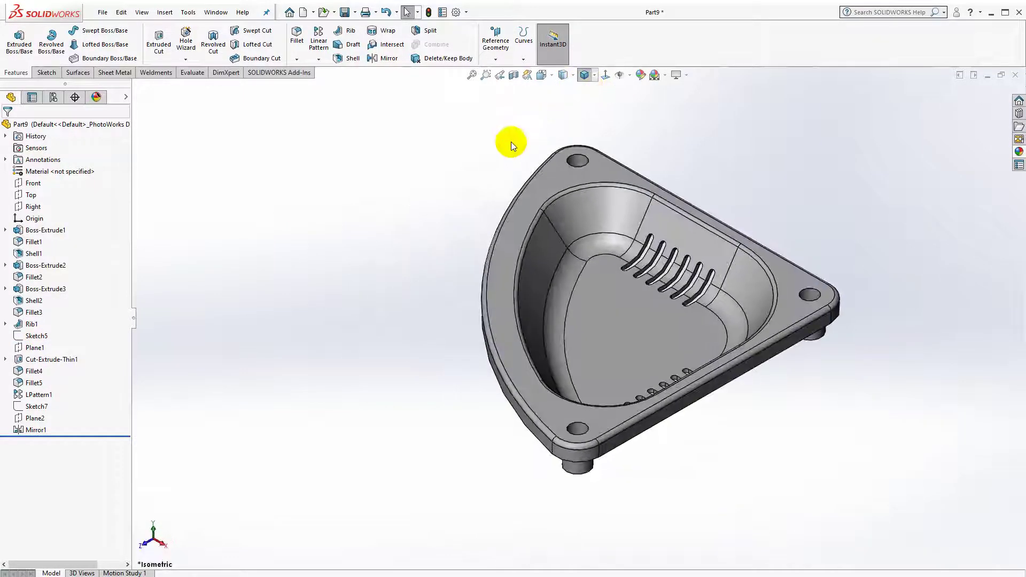
Step: Evaluate the part's mass properties and compare its volume with the answer given on the reference drawing
left_click(186, 72)
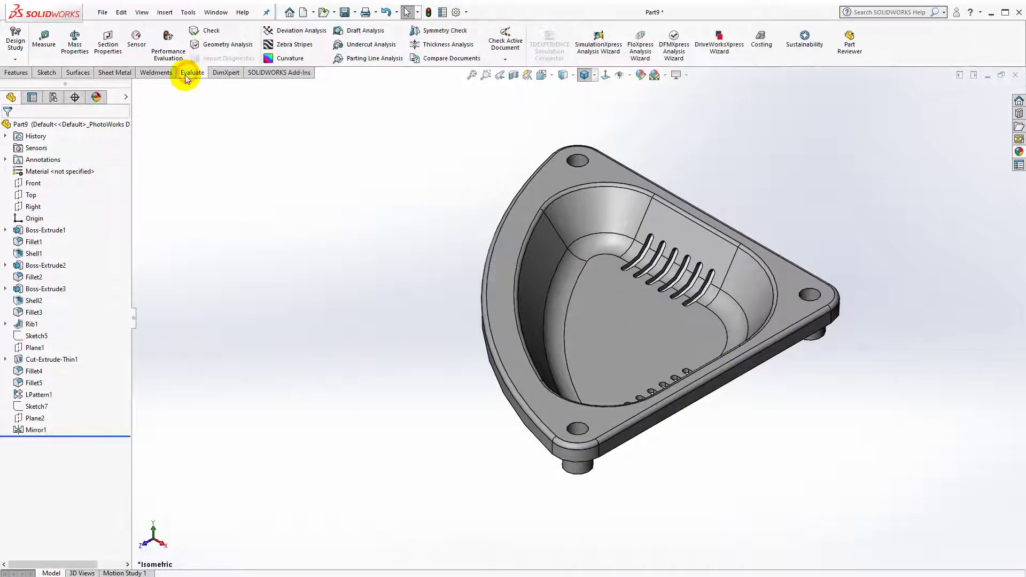
left_click(78, 36)
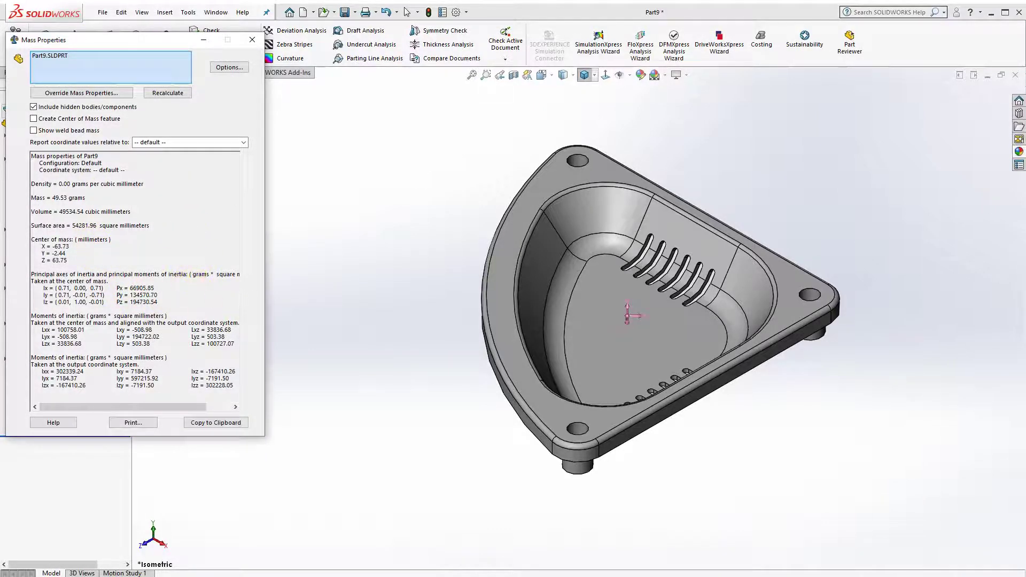
key("alt+Tab")
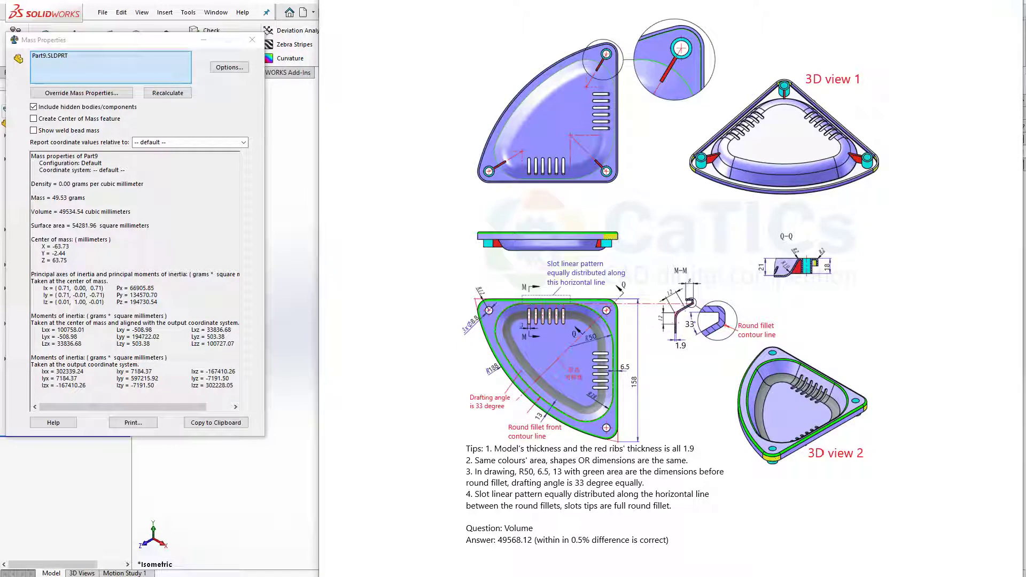
key("alt+Tab")
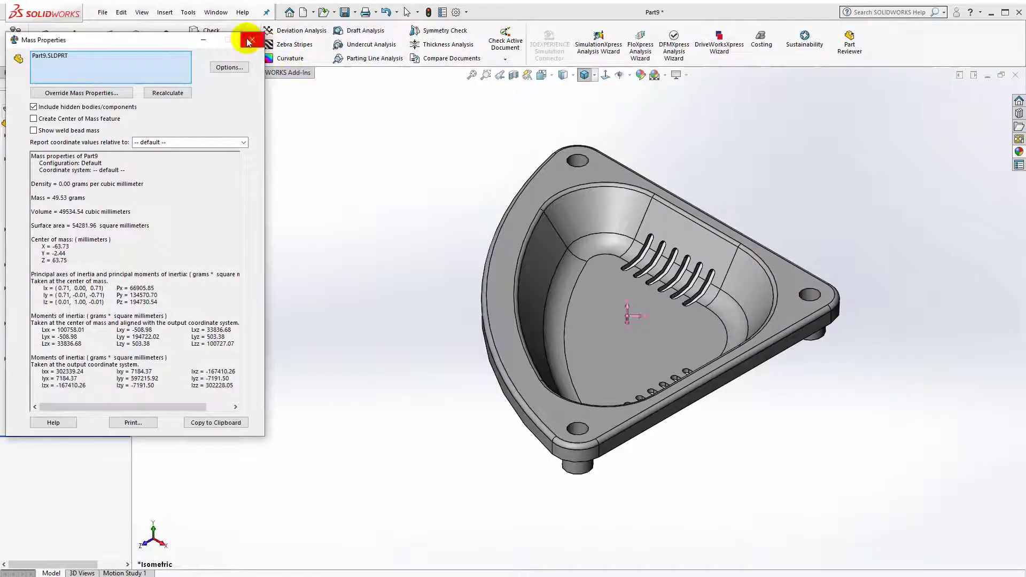